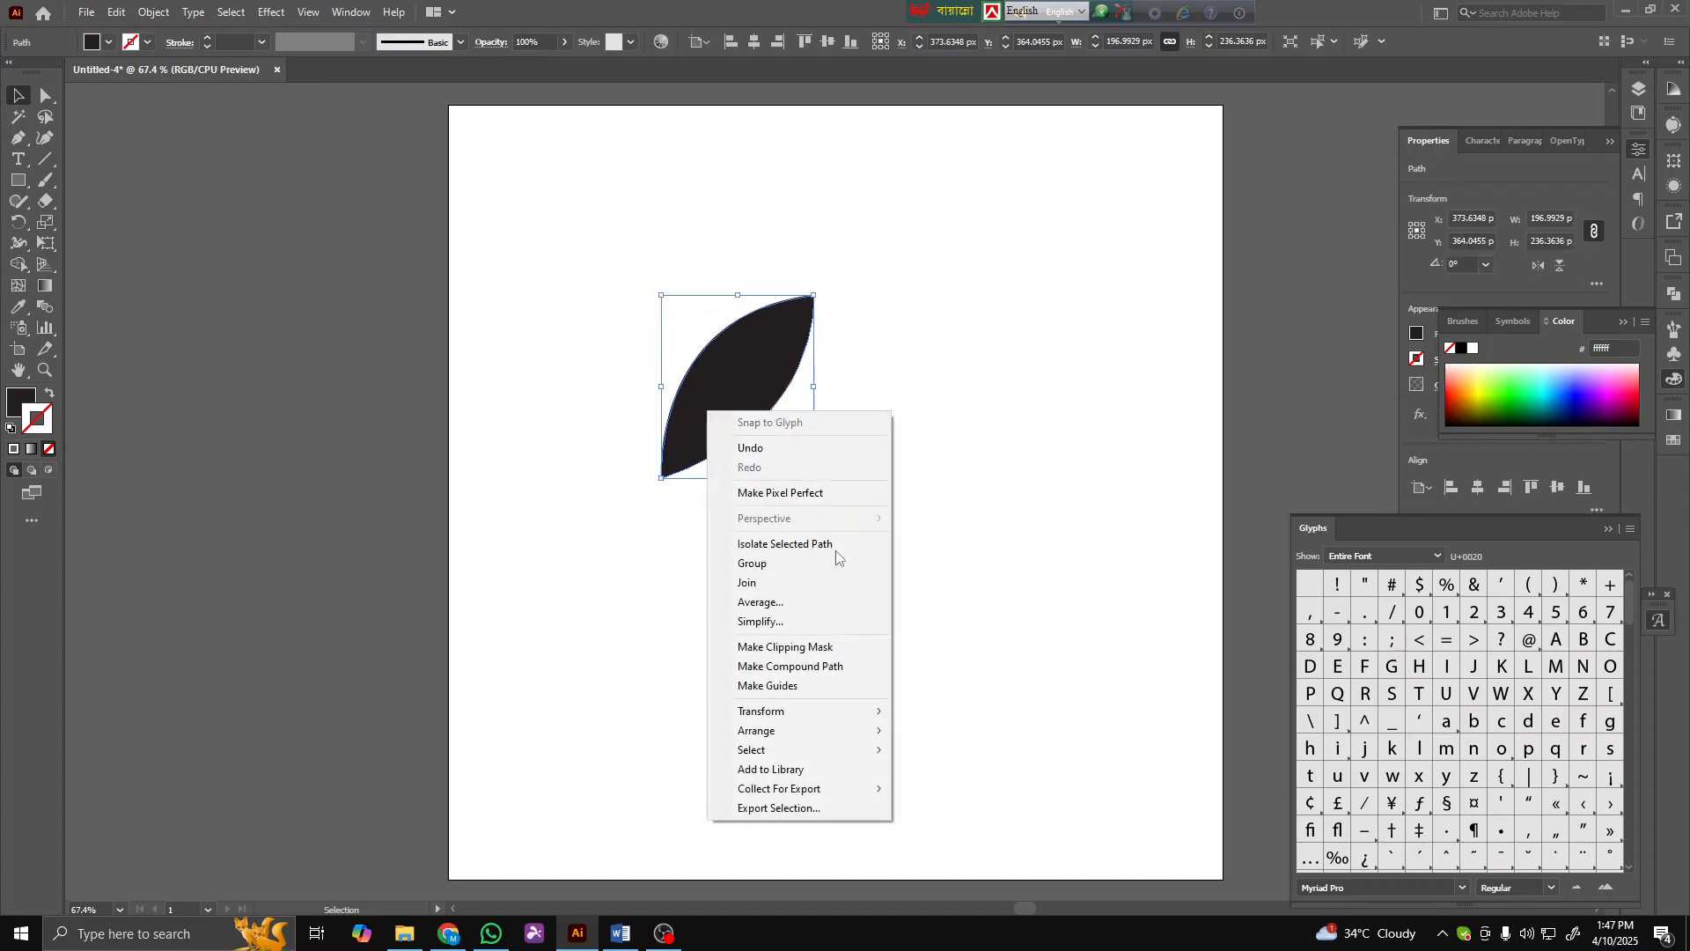
- Create a vertically reflected copy of the leaf shape
mouse_move(792, 710)
left_click(936, 775)
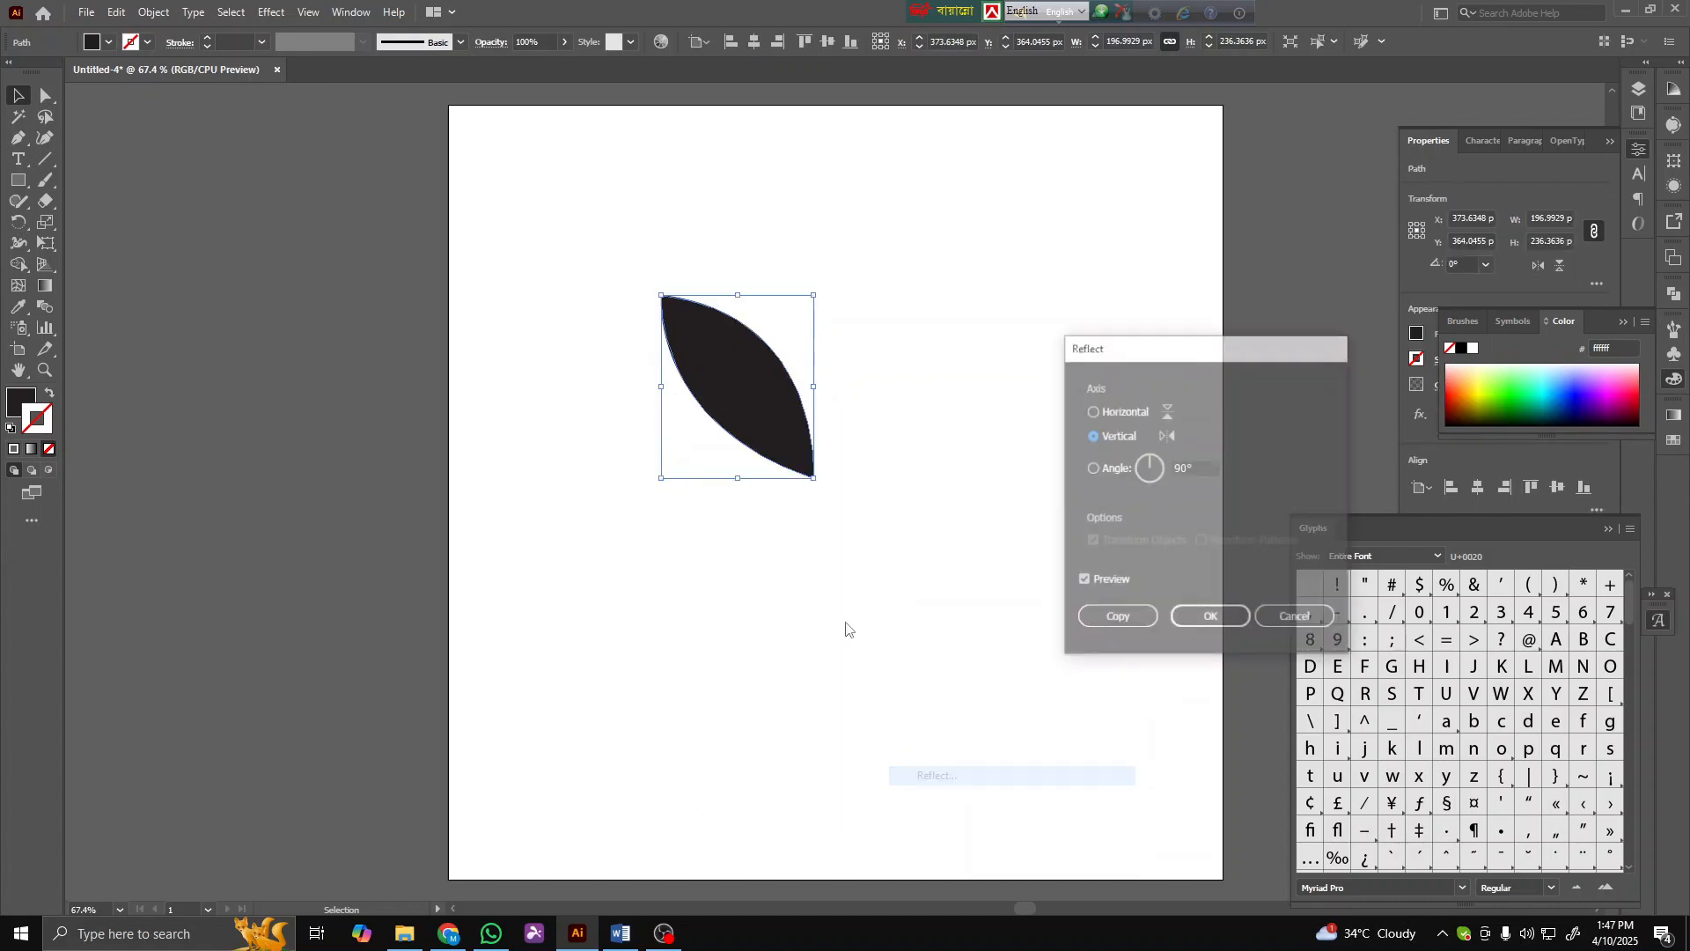
left_click(1118, 616)
- Position the reflected copy beside the original so the two leaves meet at the top, forming the hair
left_click_drag(729, 410, 901, 407)
left_click(720, 493)
left_click_drag(906, 522, 748, 370)
left_click_drag(870, 382, 867, 307)
left_click(911, 532)
- Draw a curved eyelid shape with the Pen tool below the left side of the hair
left_click(19, 141)
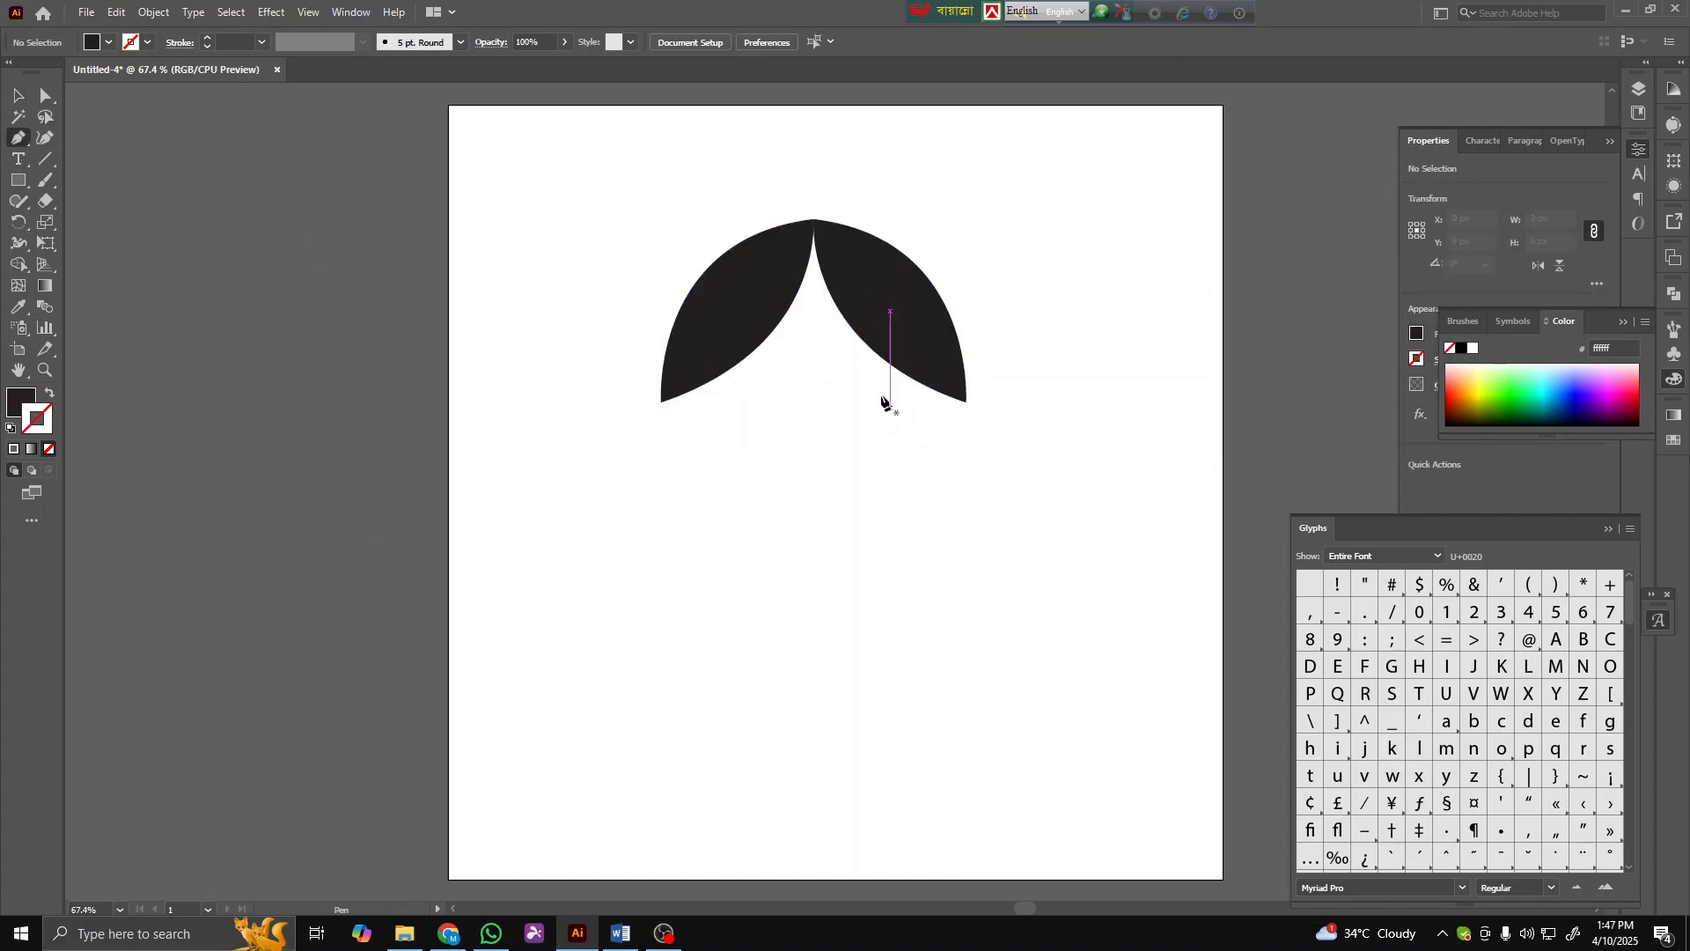
left_click(726, 396)
left_click(791, 396)
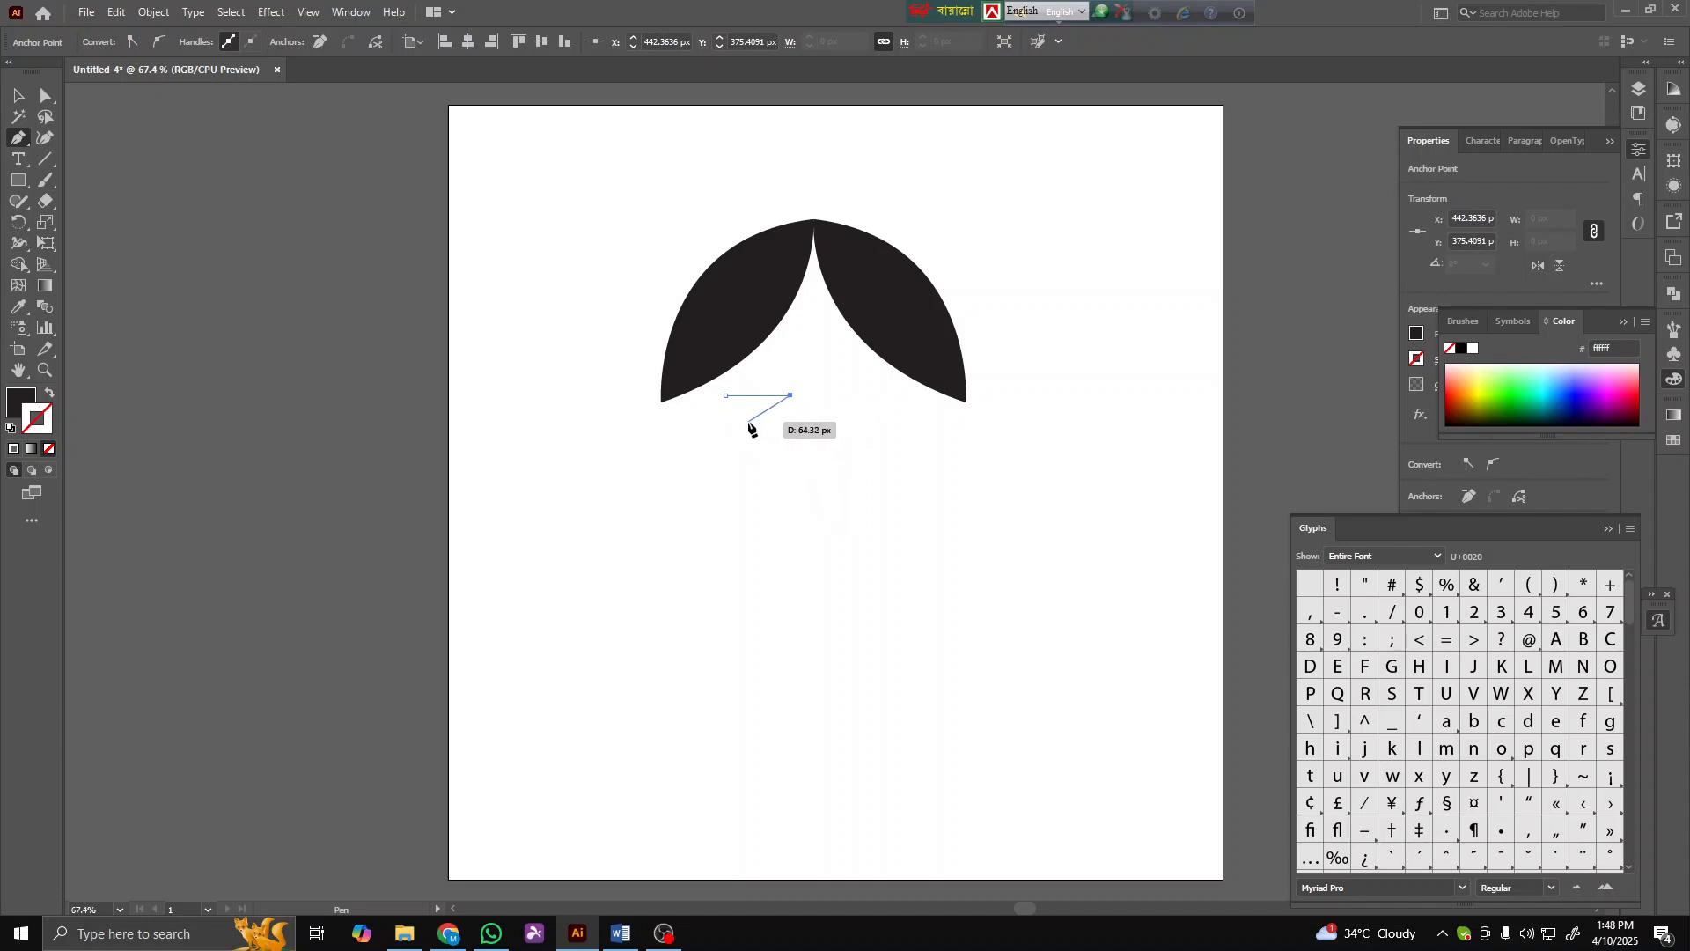
left_click_drag(709, 423, 708, 423)
left_click(13, 100)
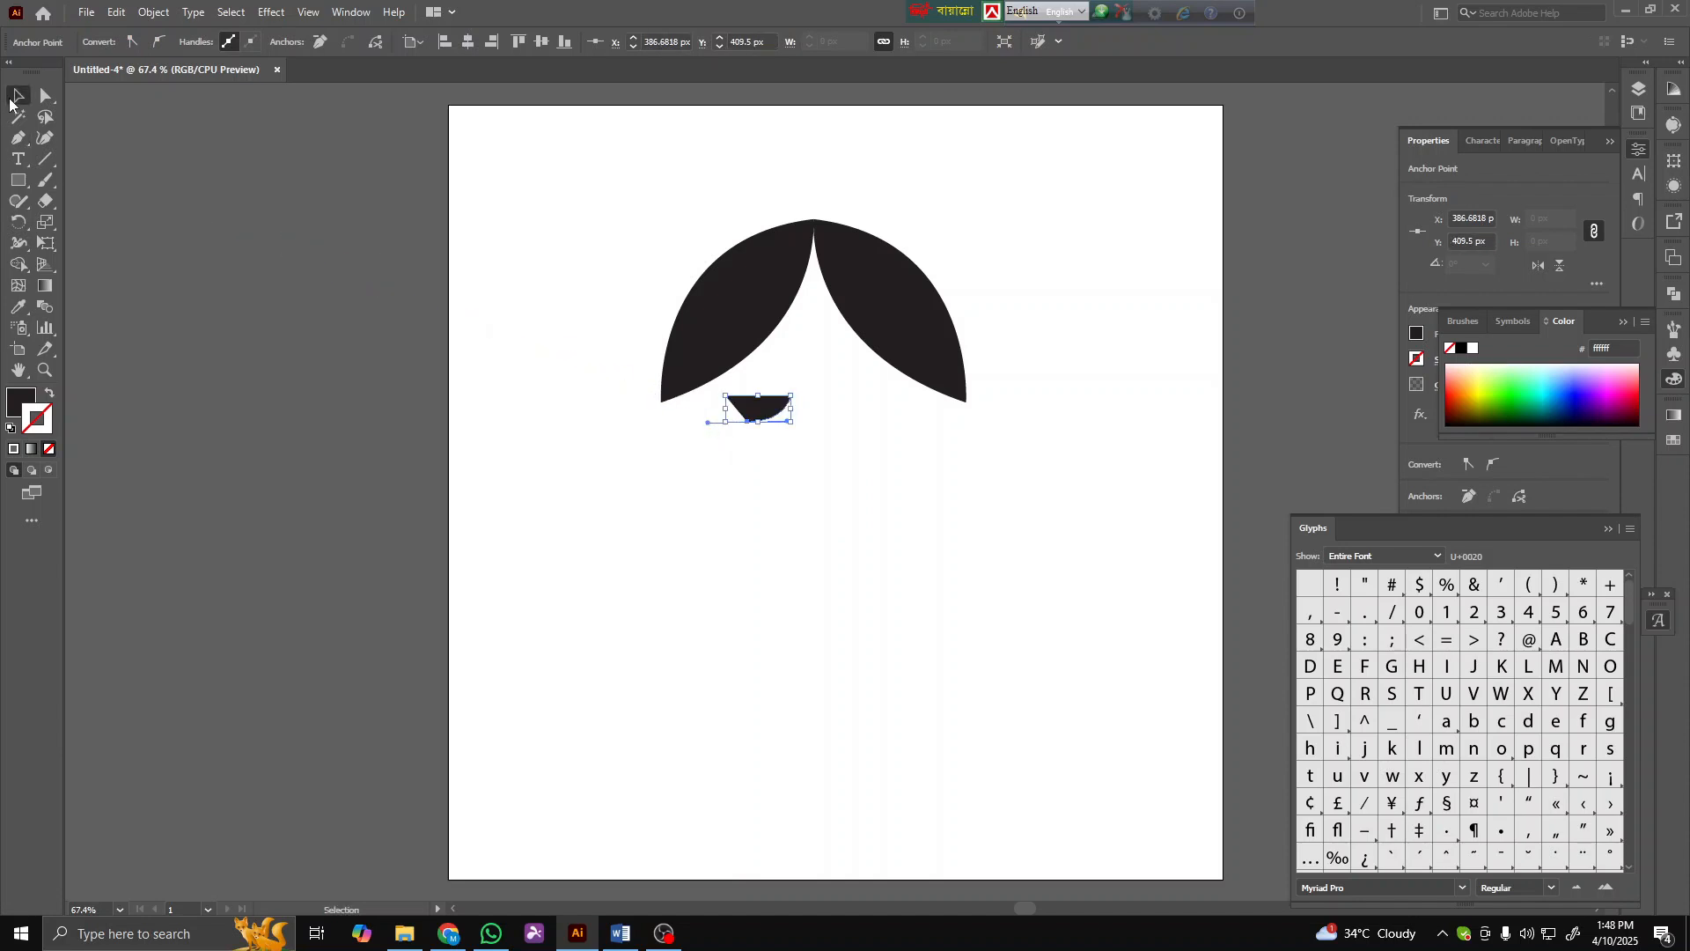
- Swap the eyelid's fill to a 5 pt stroke so it becomes an outlined curve
left_click(49, 395)
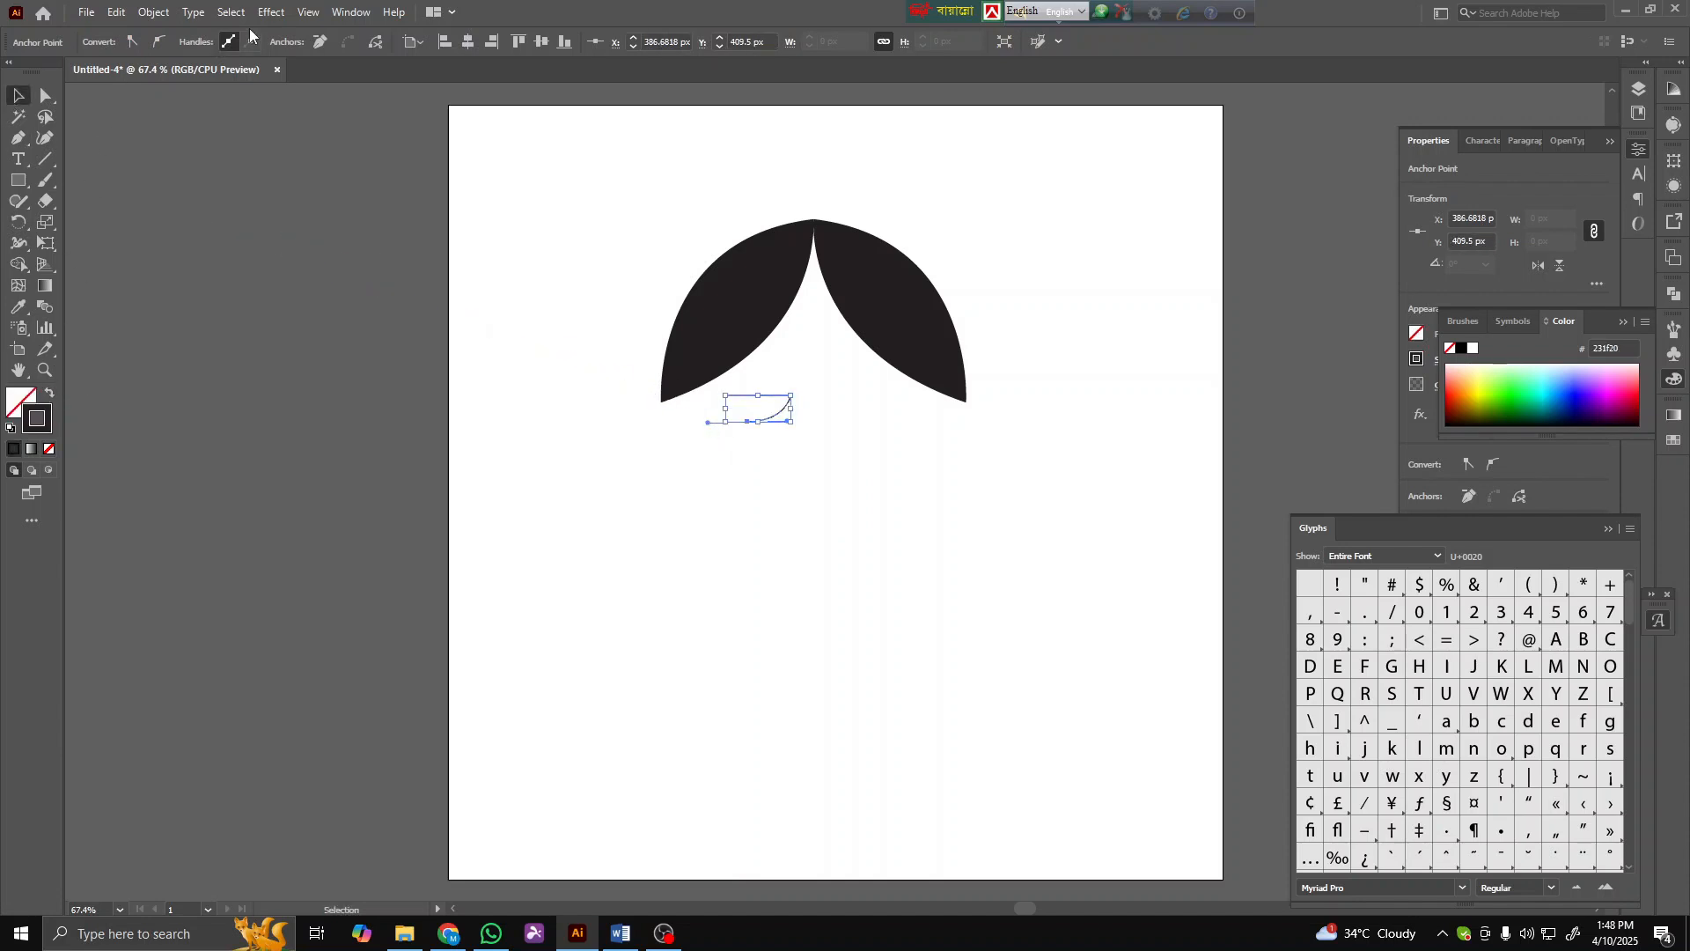
left_click(1545, 478)
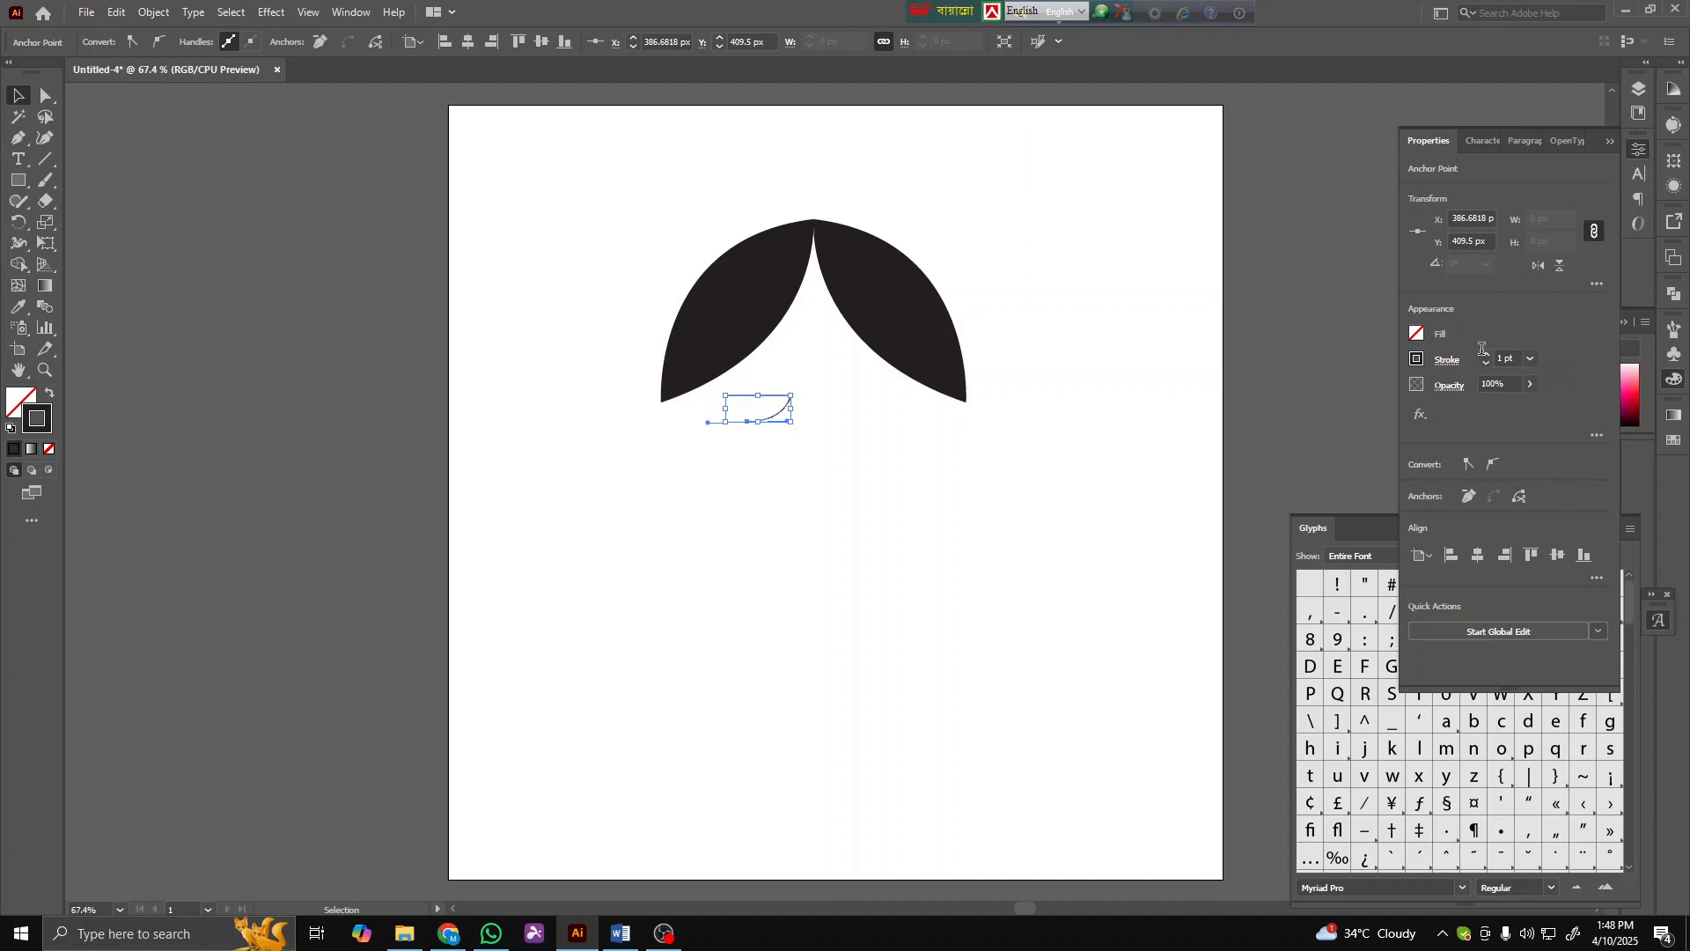
left_click(575, 379)
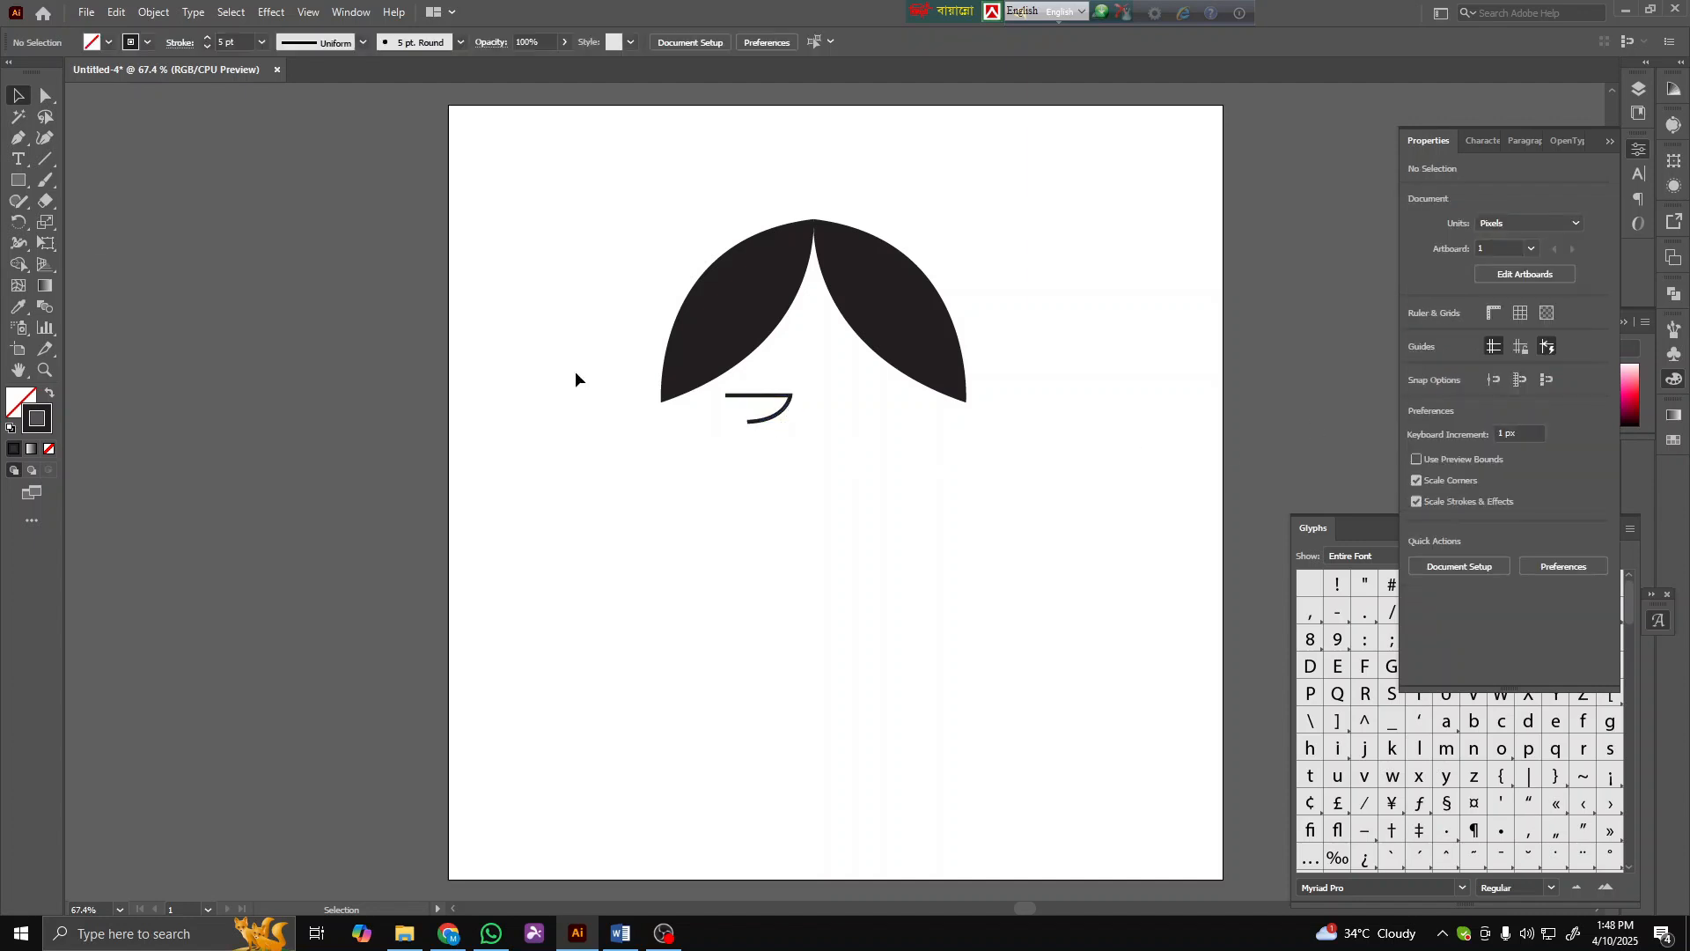
- Draw a small filled circle about 37 px wide as the pupil inside the eyelid
left_click_drag(11, 180, 88, 222)
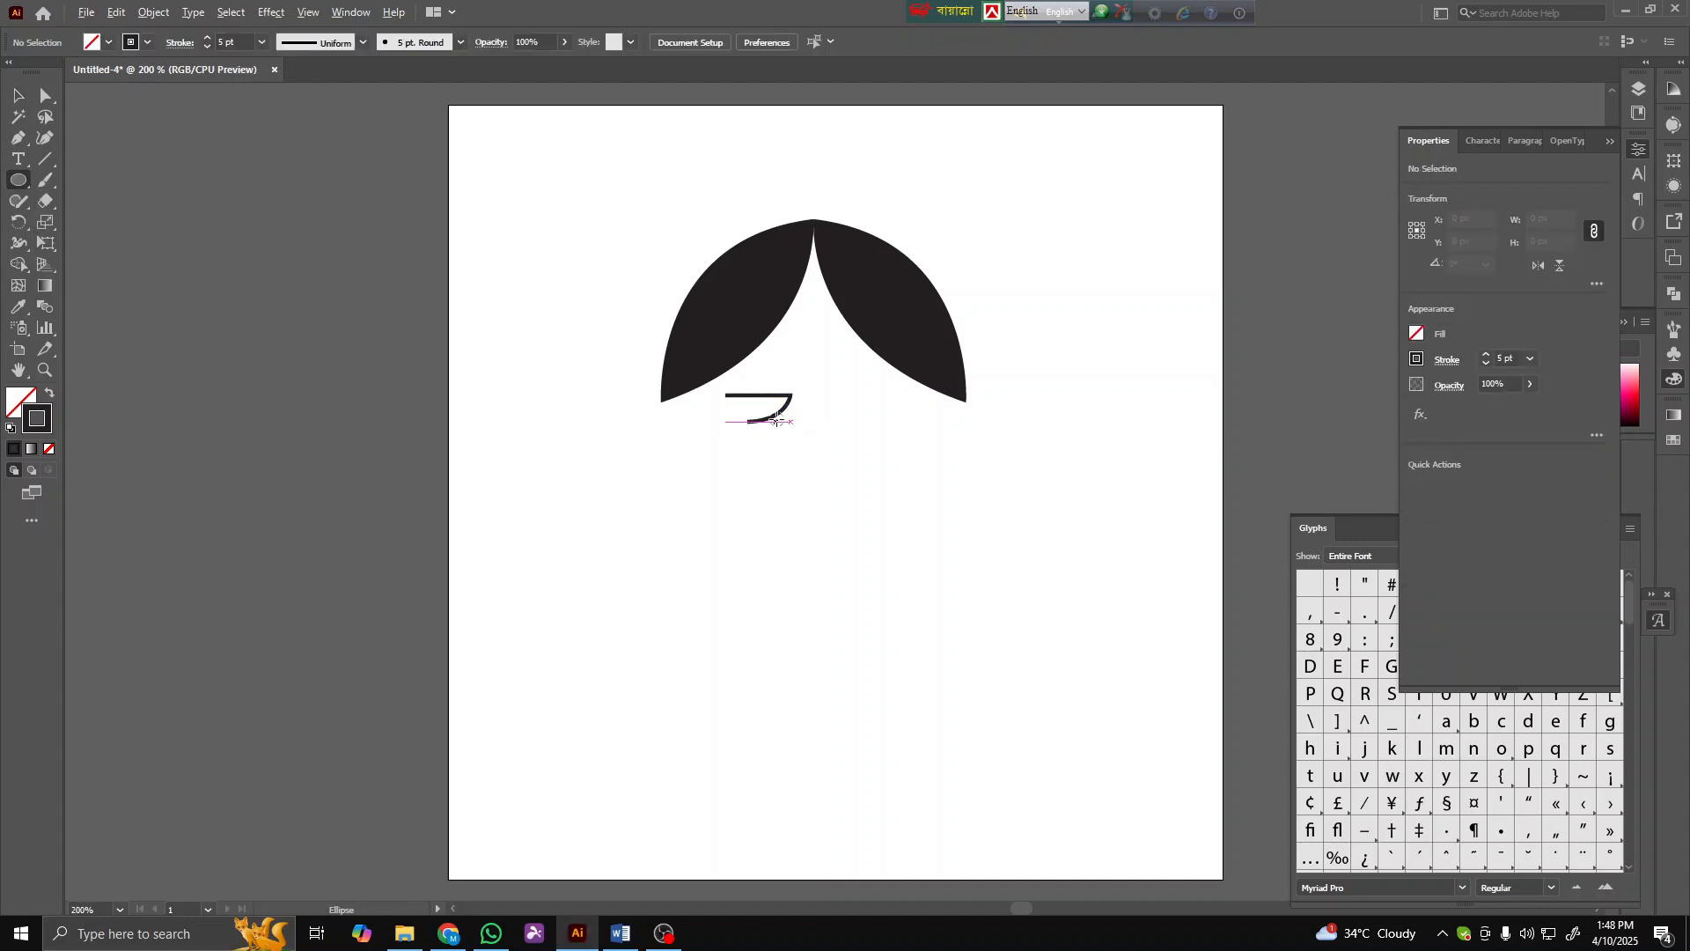
scroll(757, 409, "up", 3)
left_click_drag(691, 386, 698, 421)
left_click(50, 394)
left_click(18, 97)
scroll(715, 394, "up", 4)
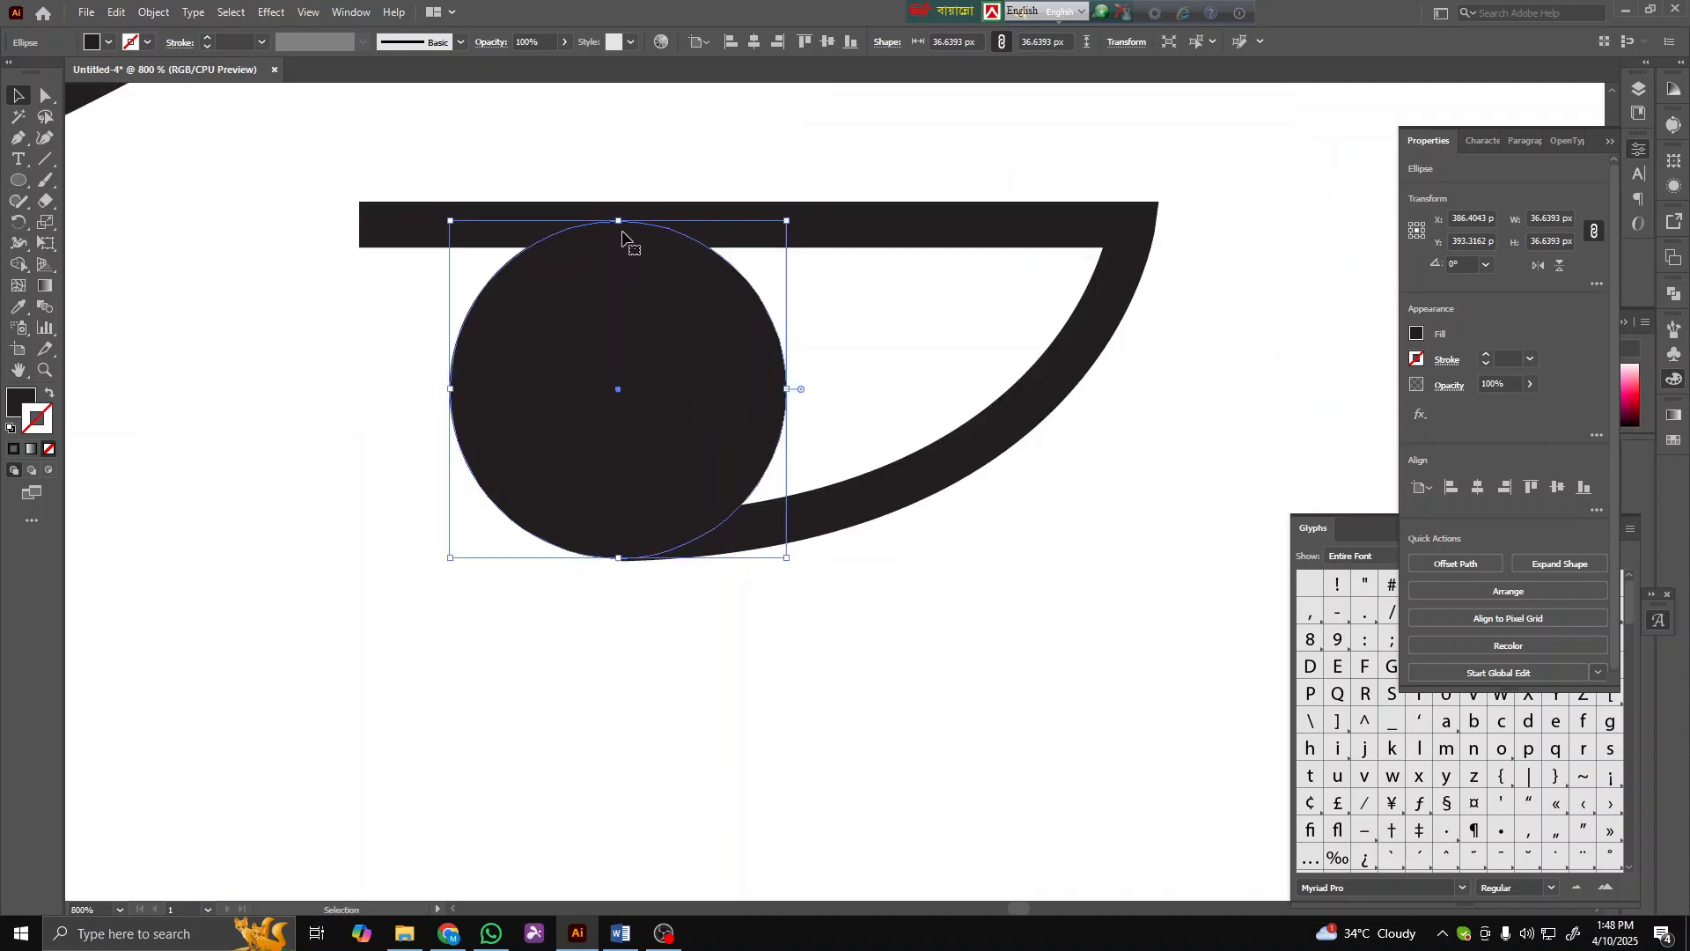
- Select the left eye's pupil and eyelid and duplicate them to the right side
left_click(374, 453)
scroll(378, 463, "down", 1)
scroll(553, 572, "down", 4)
left_click_drag(662, 617, 587, 536)
key("ctrl+shift+a")
key("ctrl+shift+a")
left_click_drag(593, 632, 802, 528)
- Reflect the duplicated eye across the vertical axis
right_click(802, 534)
mouse_move(926, 797)
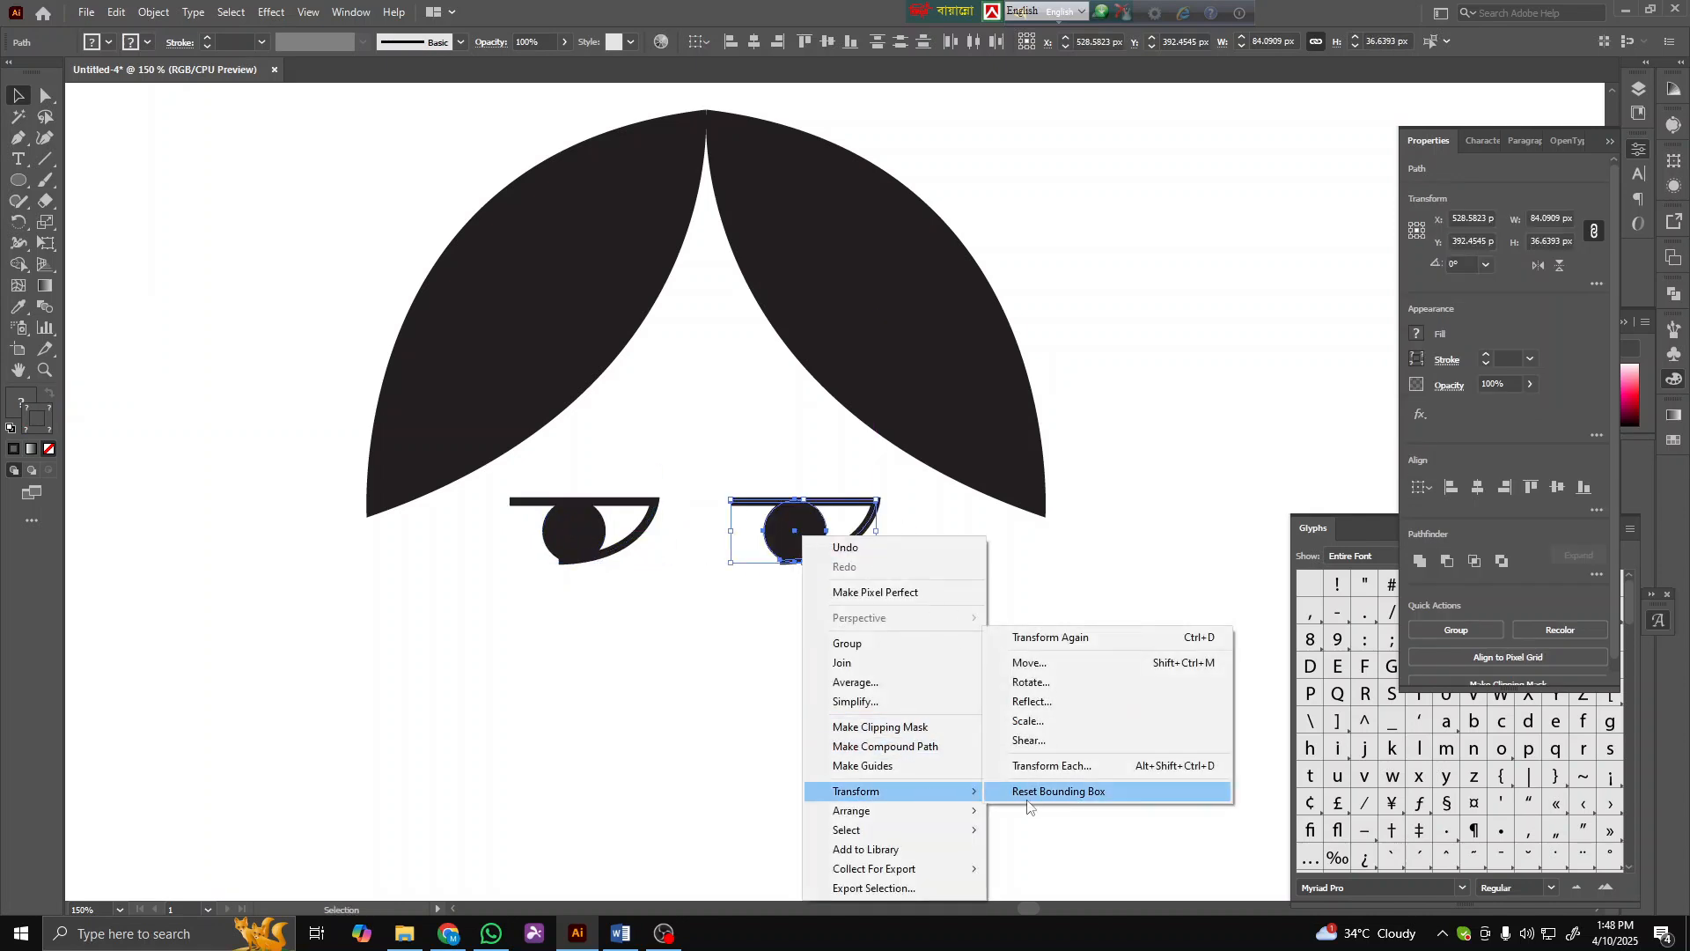
left_click(1063, 701)
left_click(1200, 618)
left_click(744, 615)
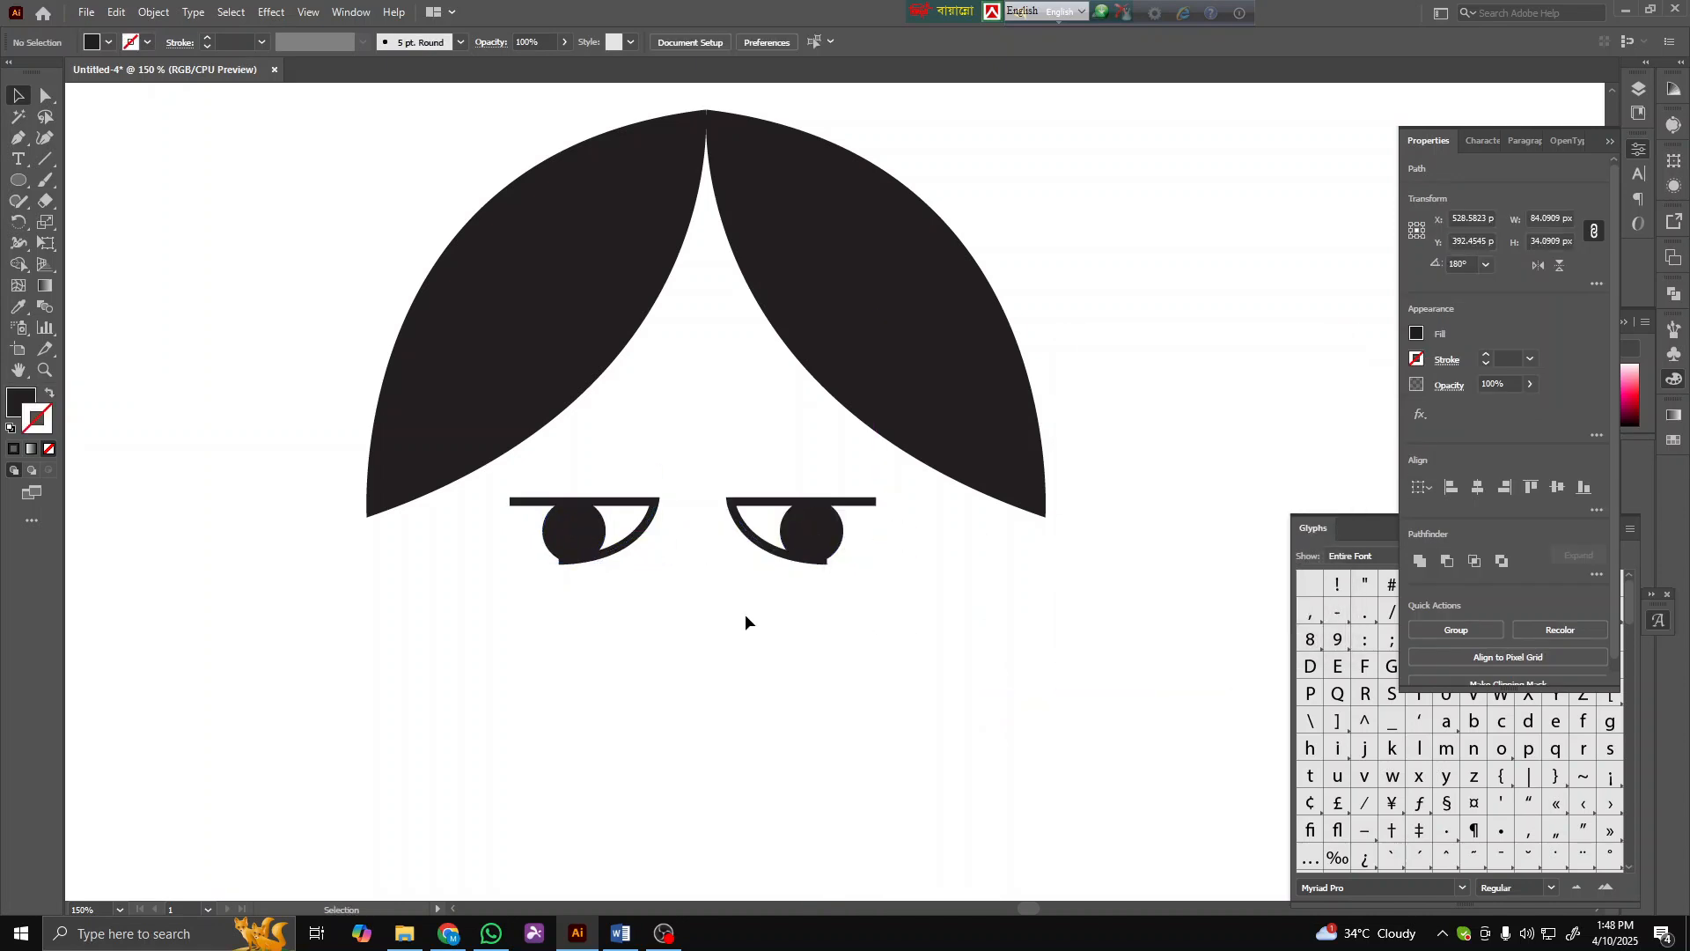
- Nudge the right eye's position to line it up with the left eye
scroll(716, 648, "down", 3)
scroll(716, 607, "up", 3)
left_click_drag(716, 520, 733, 518)
left_click(632, 642)
scroll(616, 629, "down", 2)
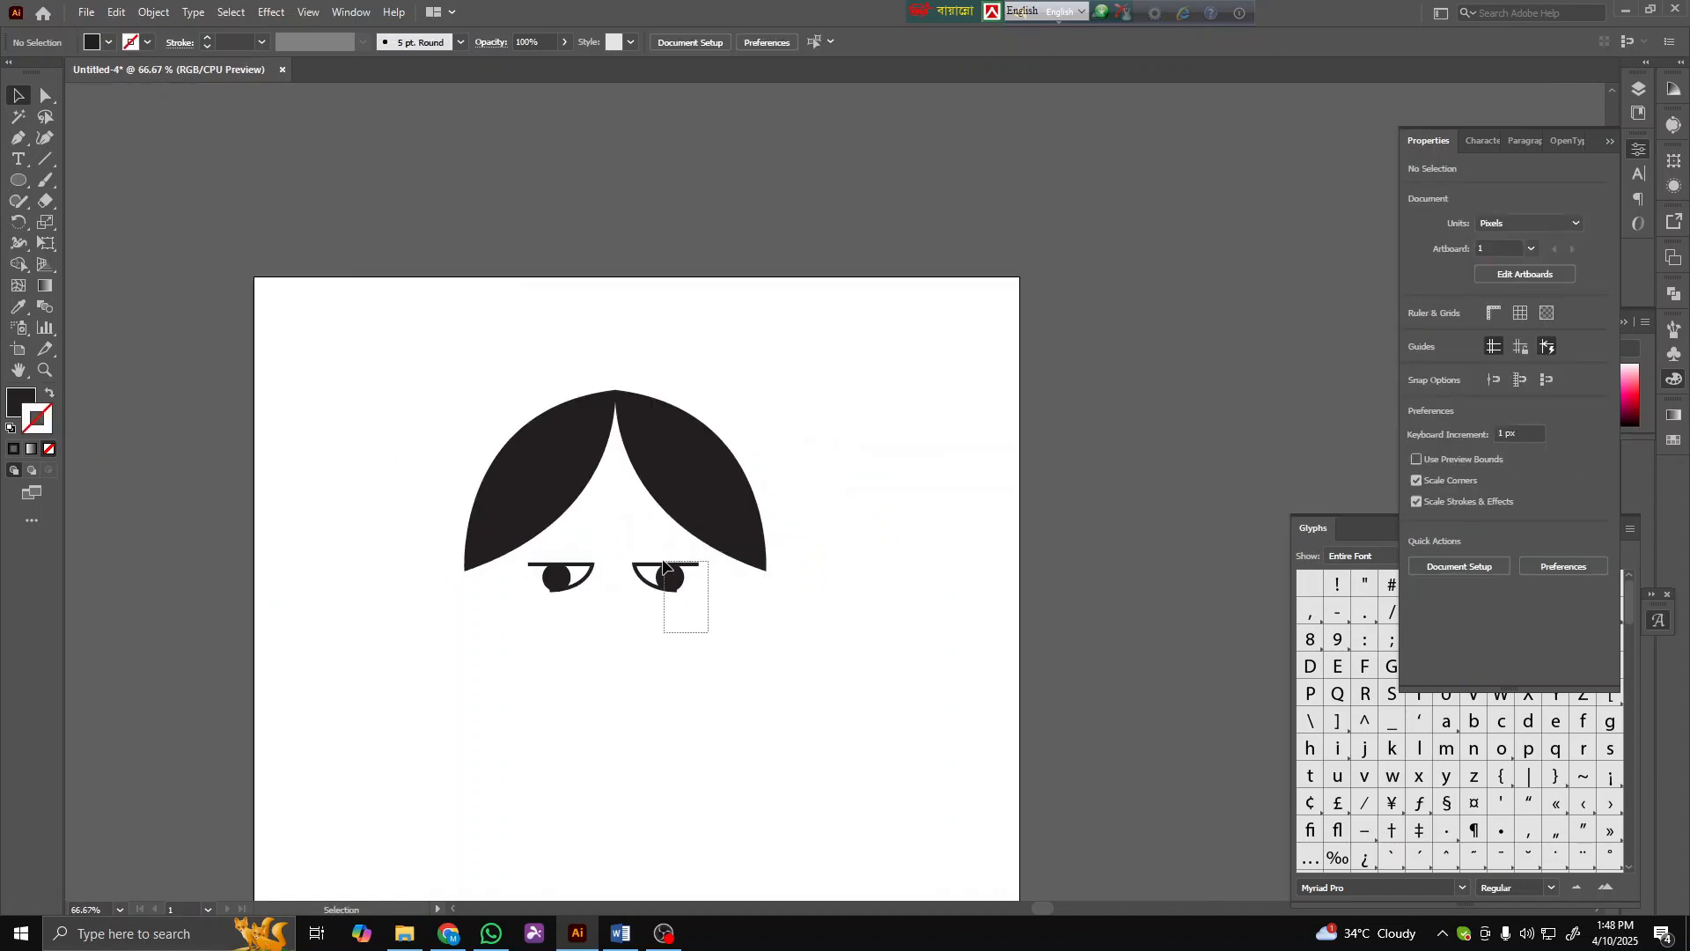
left_click_drag(662, 561, 675, 579)
left_click(660, 628)
- Draw a filled half-moon mouth with the Pen tool below the eyes
left_click(18, 139)
scroll(546, 612, "up", 3)
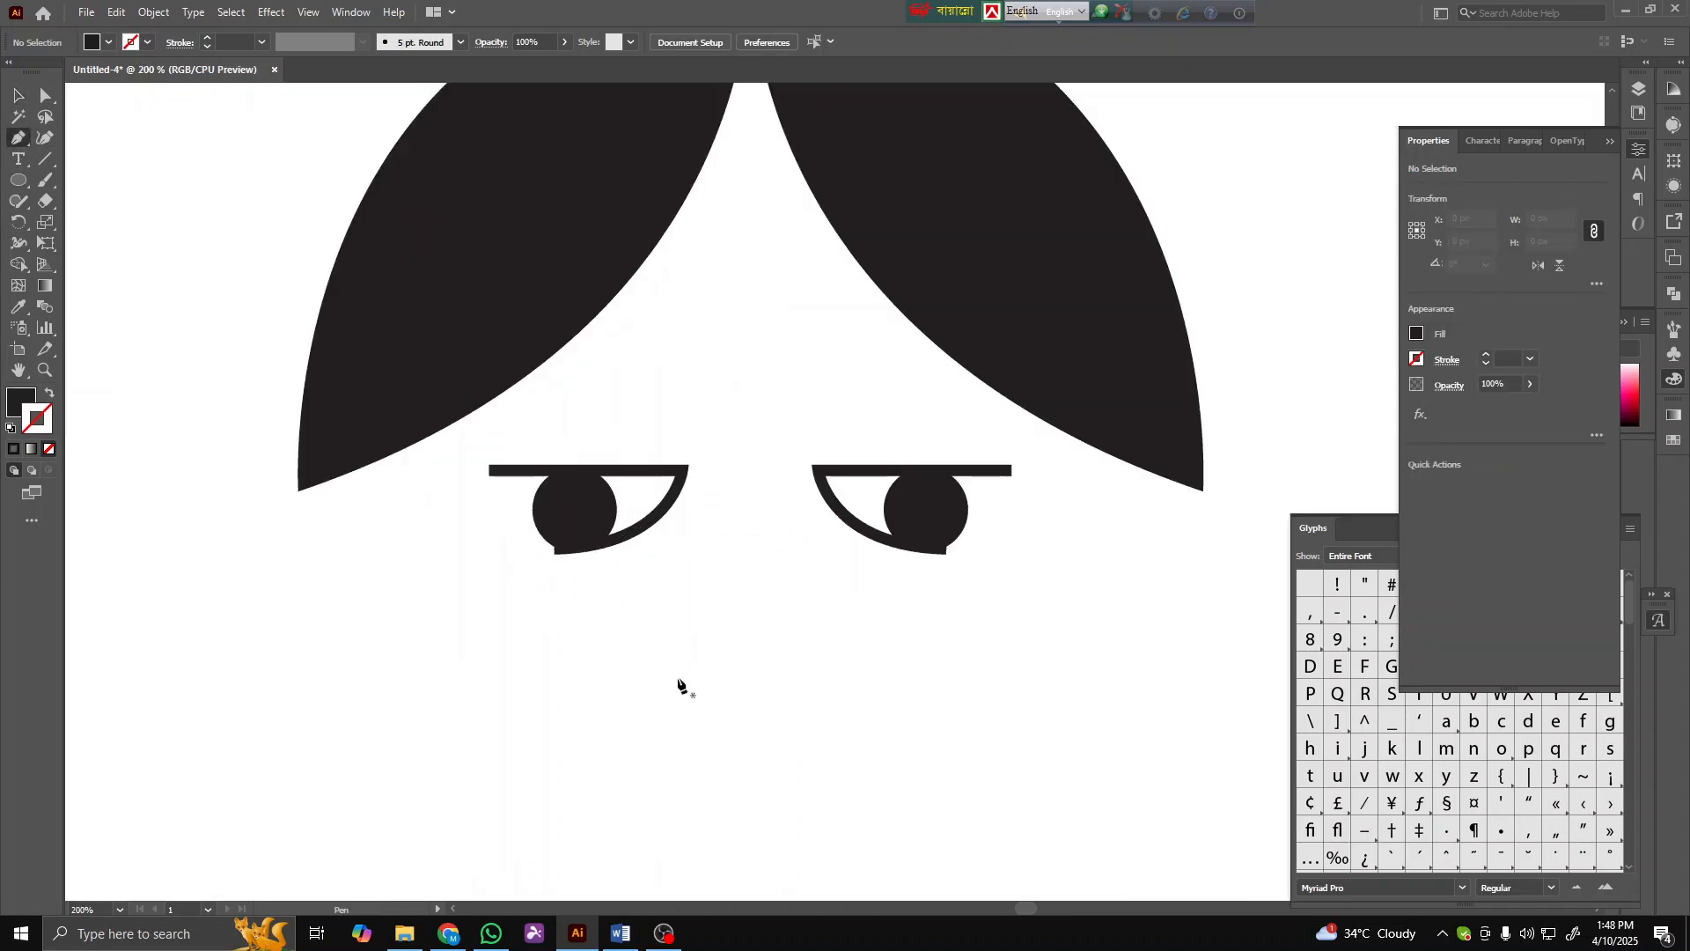
left_click(676, 688)
left_click(824, 688)
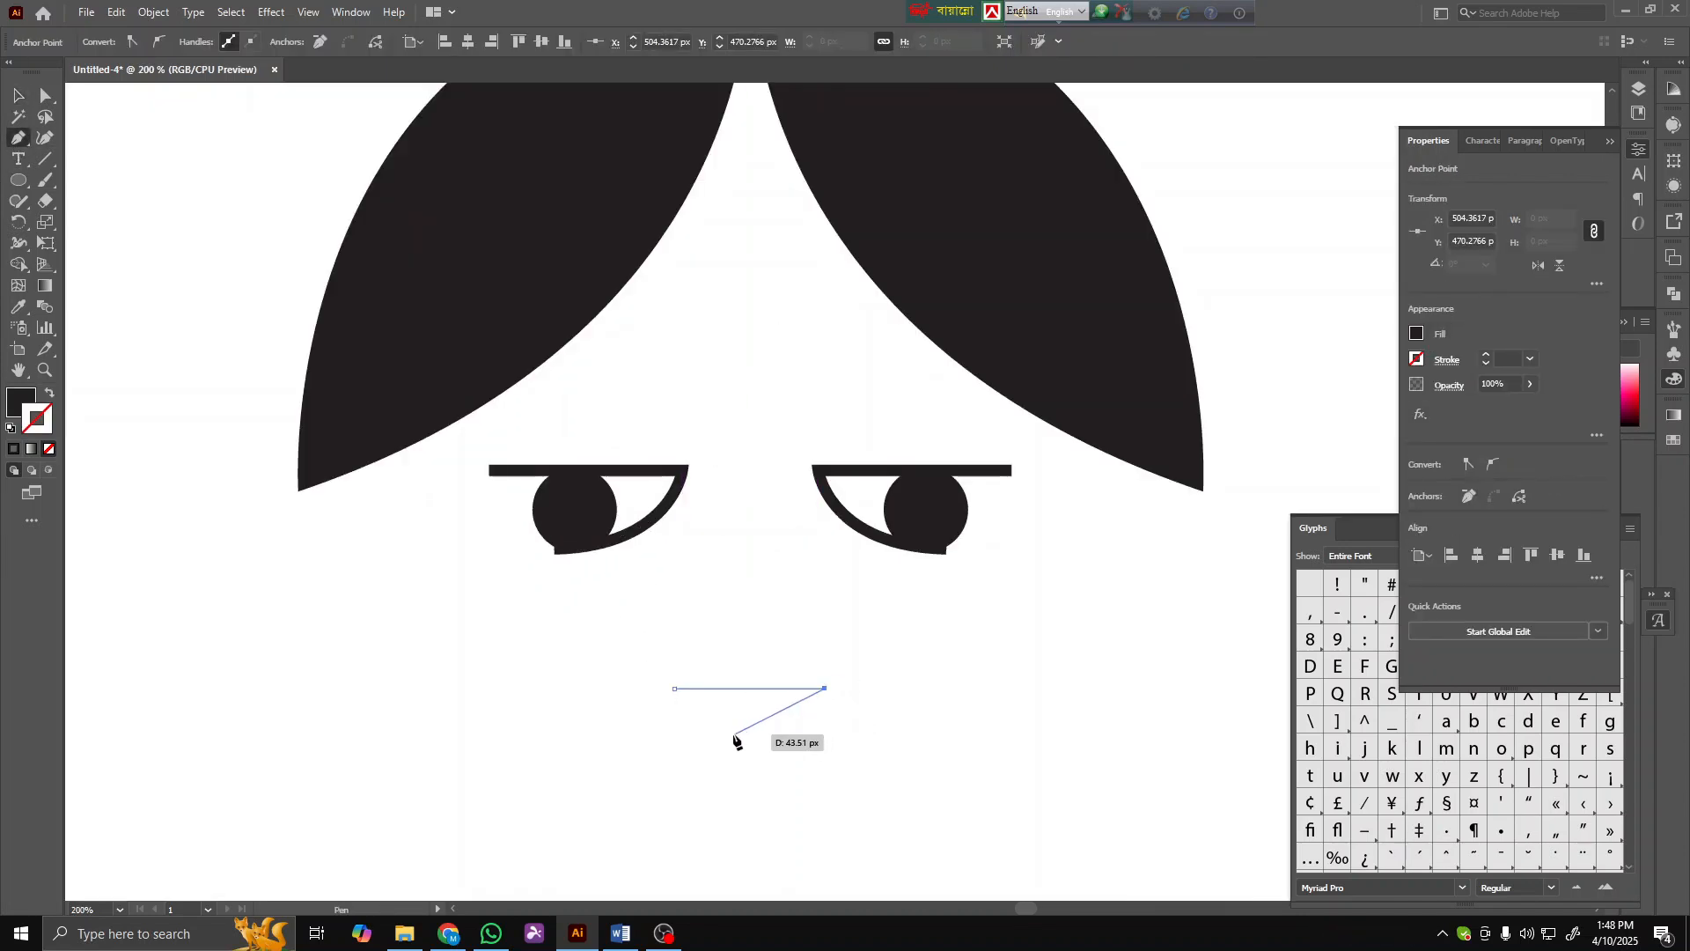
left_click_drag(599, 621, 590, 609)
left_click(18, 95)
left_click(147, 173)
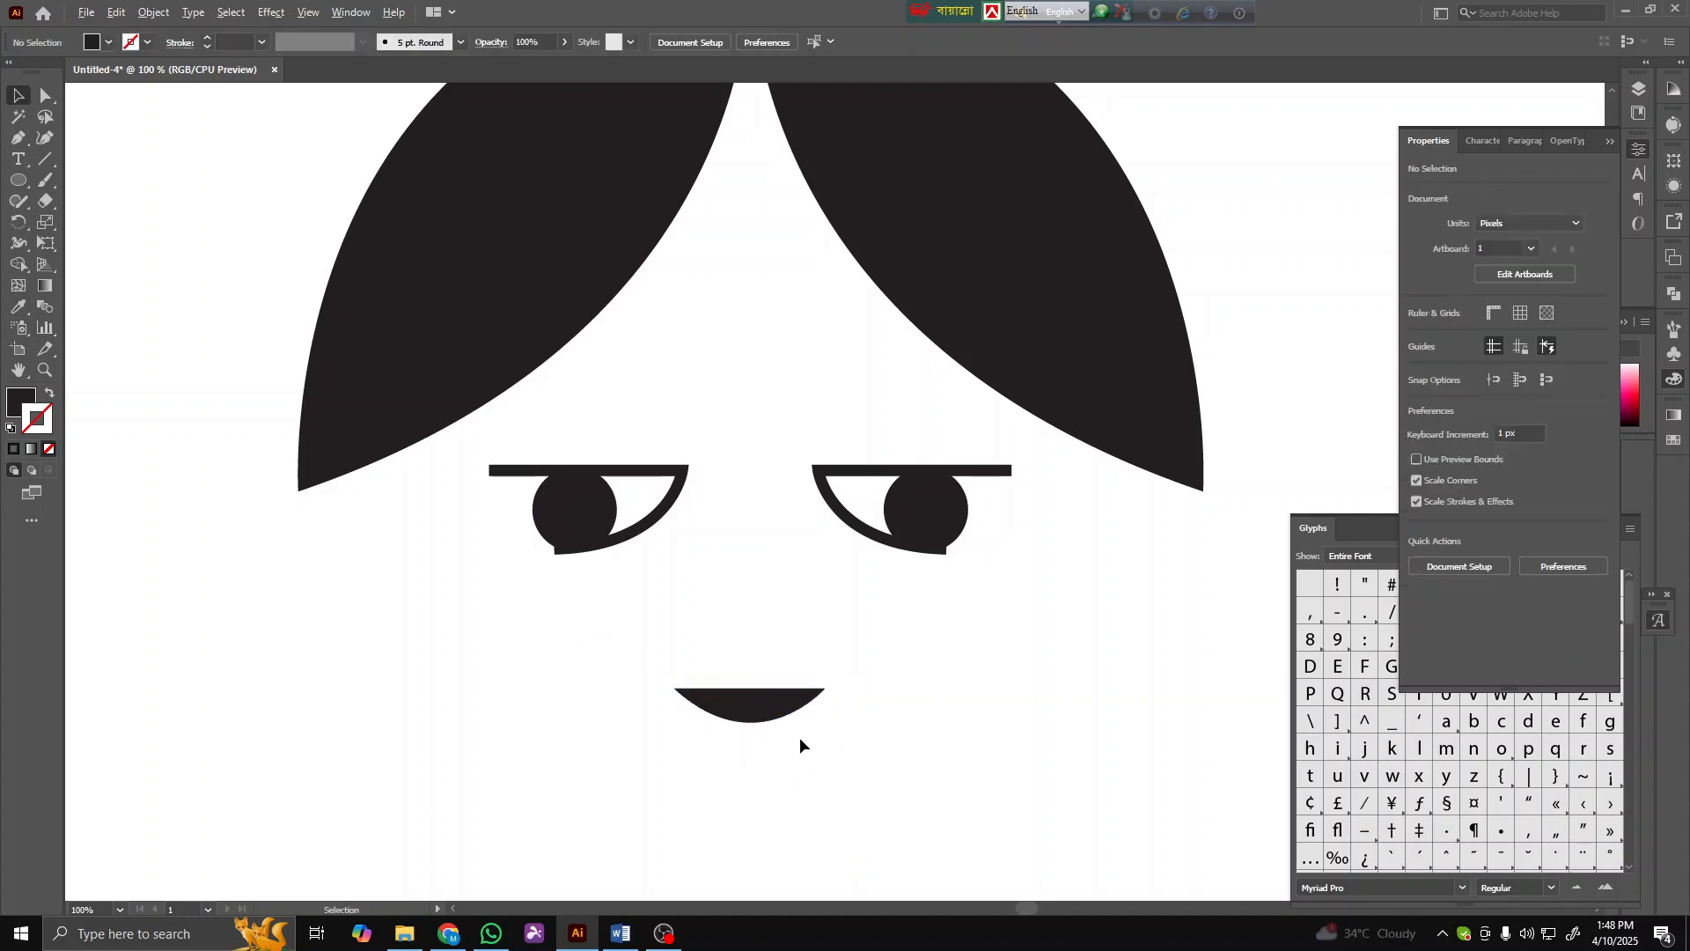
- Reposition the left pupil inside its eyelid
scroll(799, 737, "down", 2)
scroll(780, 730, "down", 2)
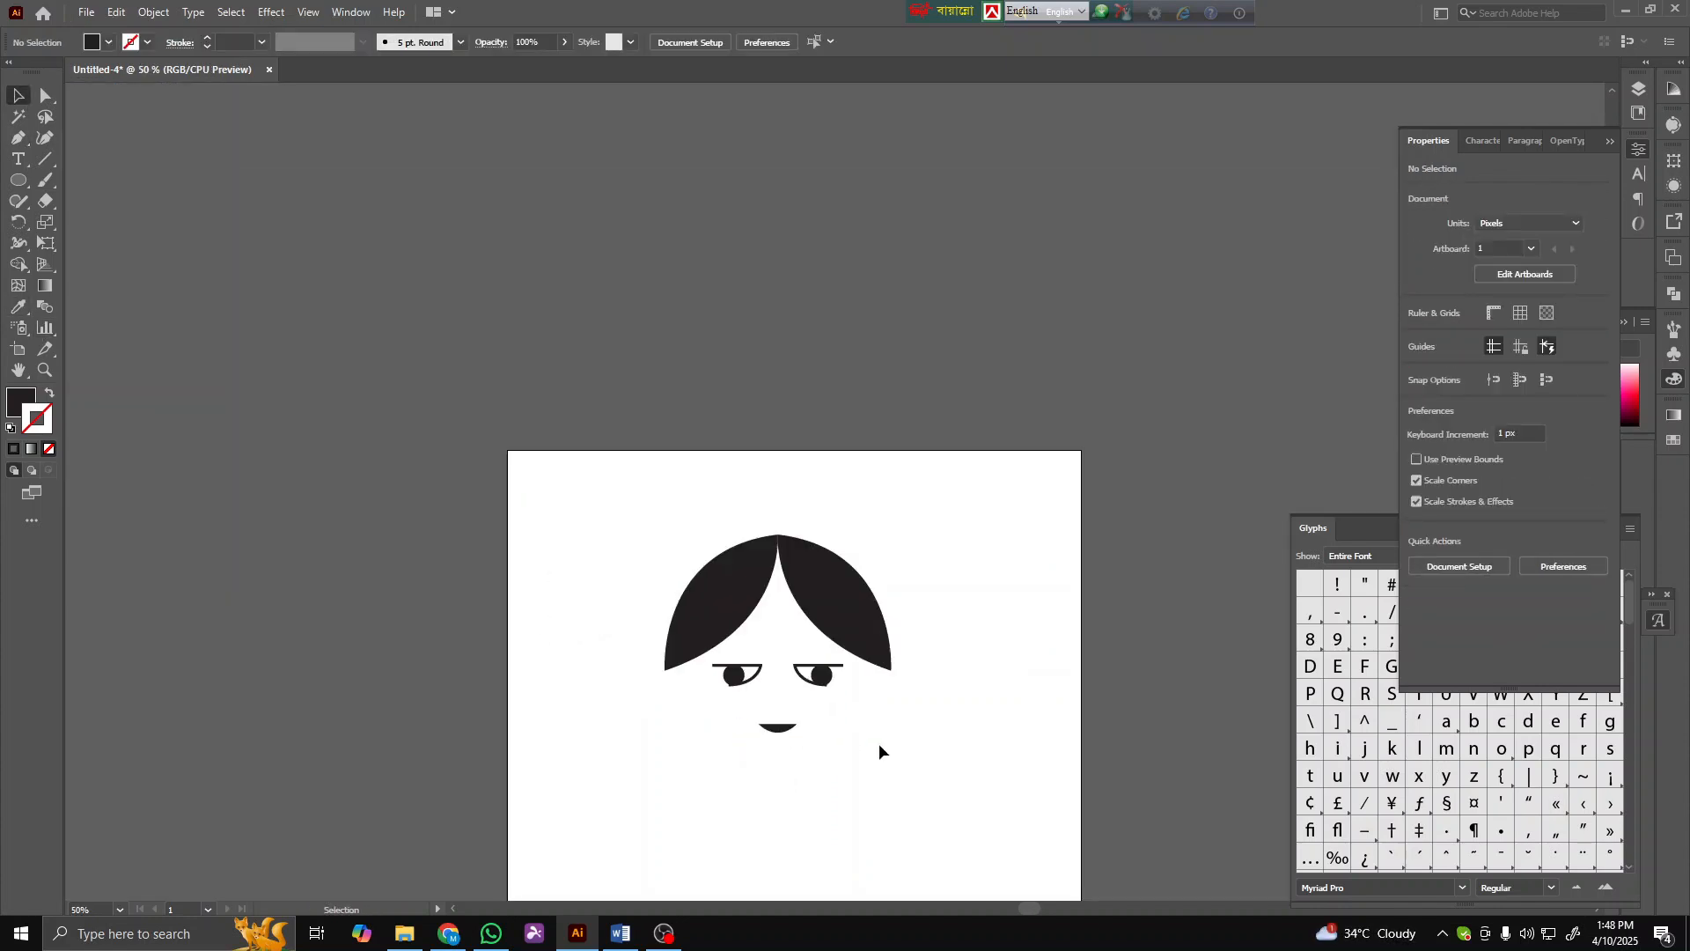
scroll(800, 743, "up", 2)
left_click_drag(662, 611, 671, 608)
mouse_move(845, 612)
left_mouse_down()
mouse_move(845, 597)
mouse_move(841, 618)
left_mouse_up()
left_click(869, 657)
scroll(847, 607, "up", 2)
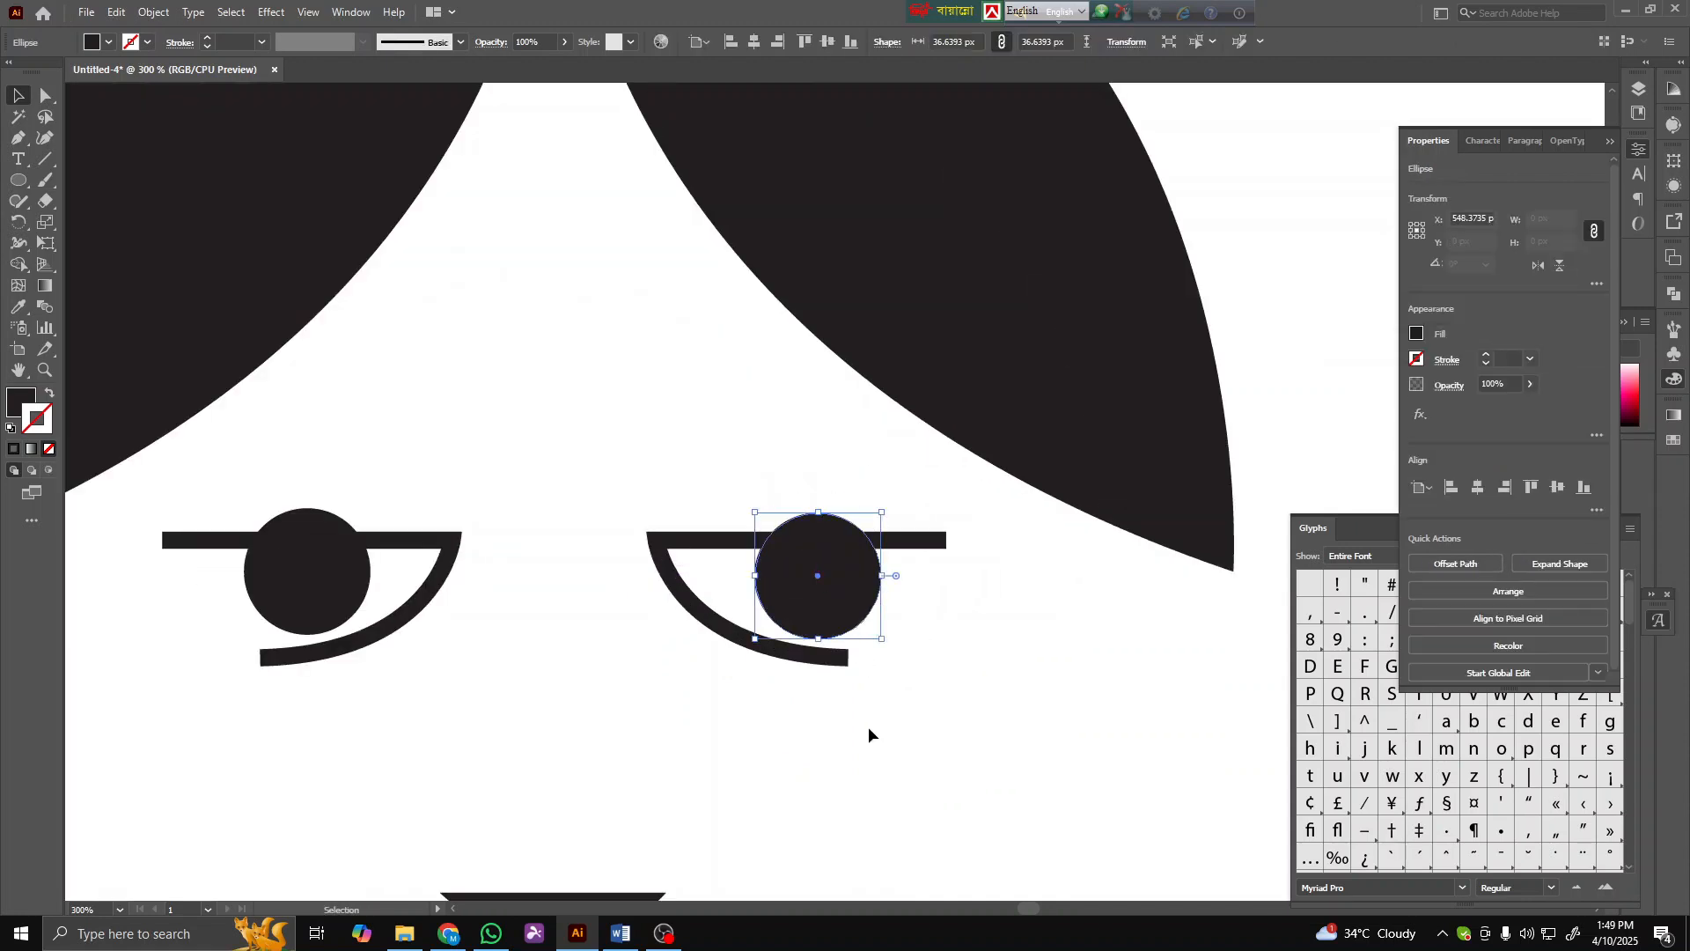
left_click(711, 732)
scroll(711, 732, "down", 7)
scroll(733, 748, "up", 6)
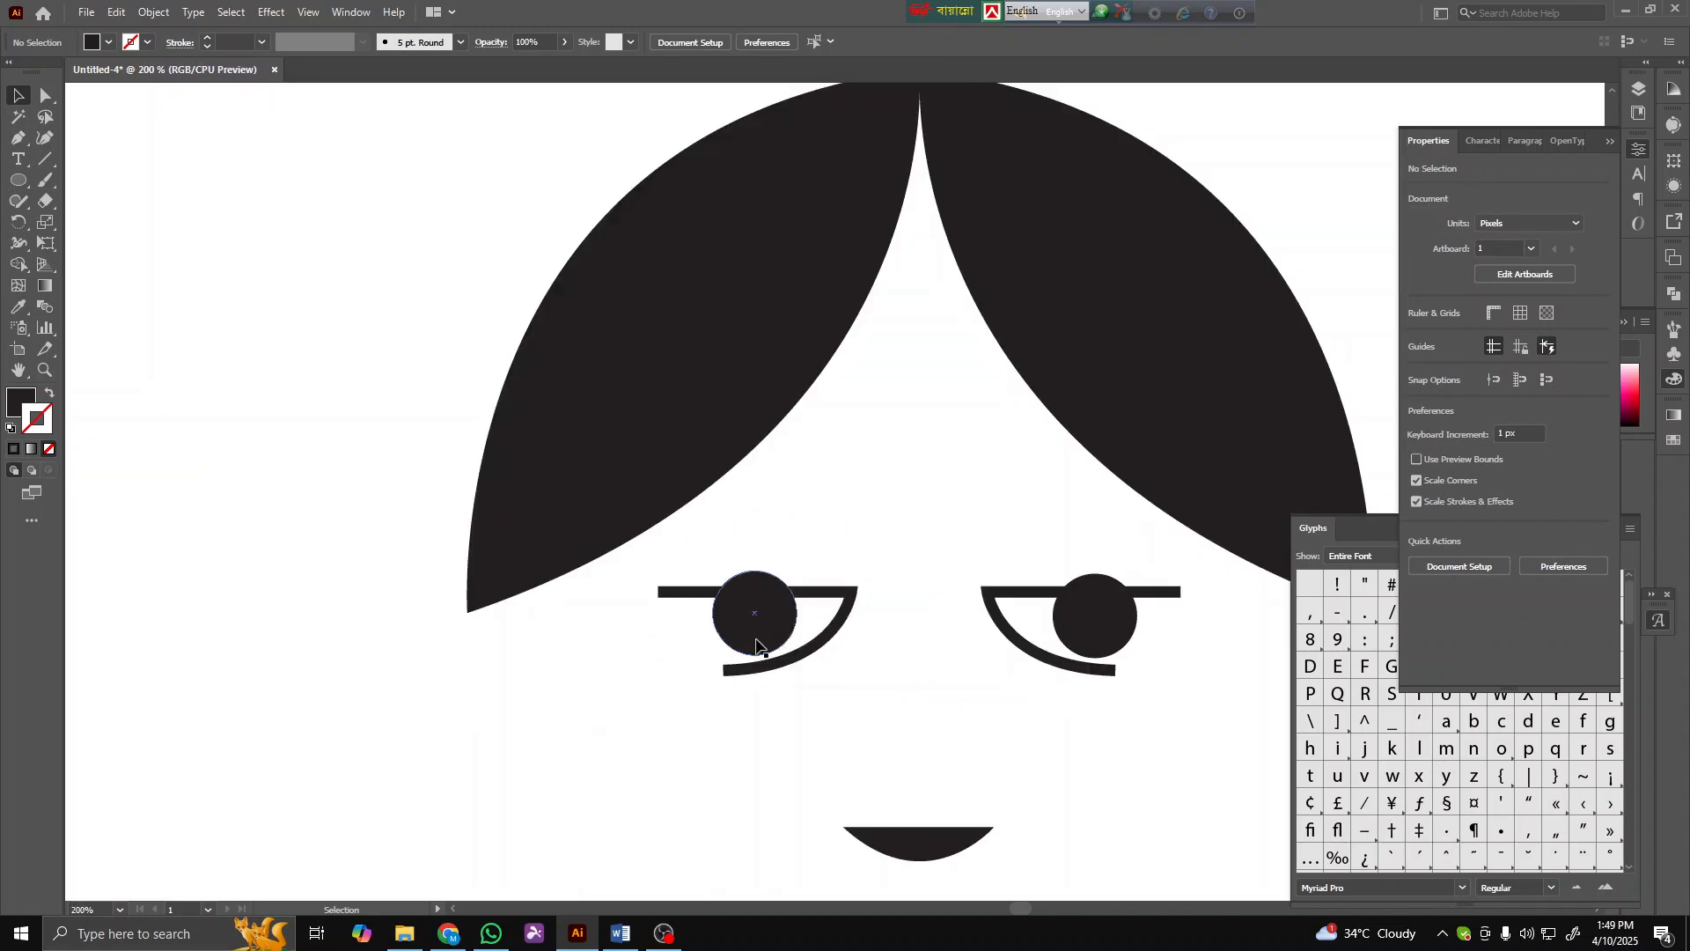
left_click(783, 647)
left_click_drag(792, 656, 771, 628)
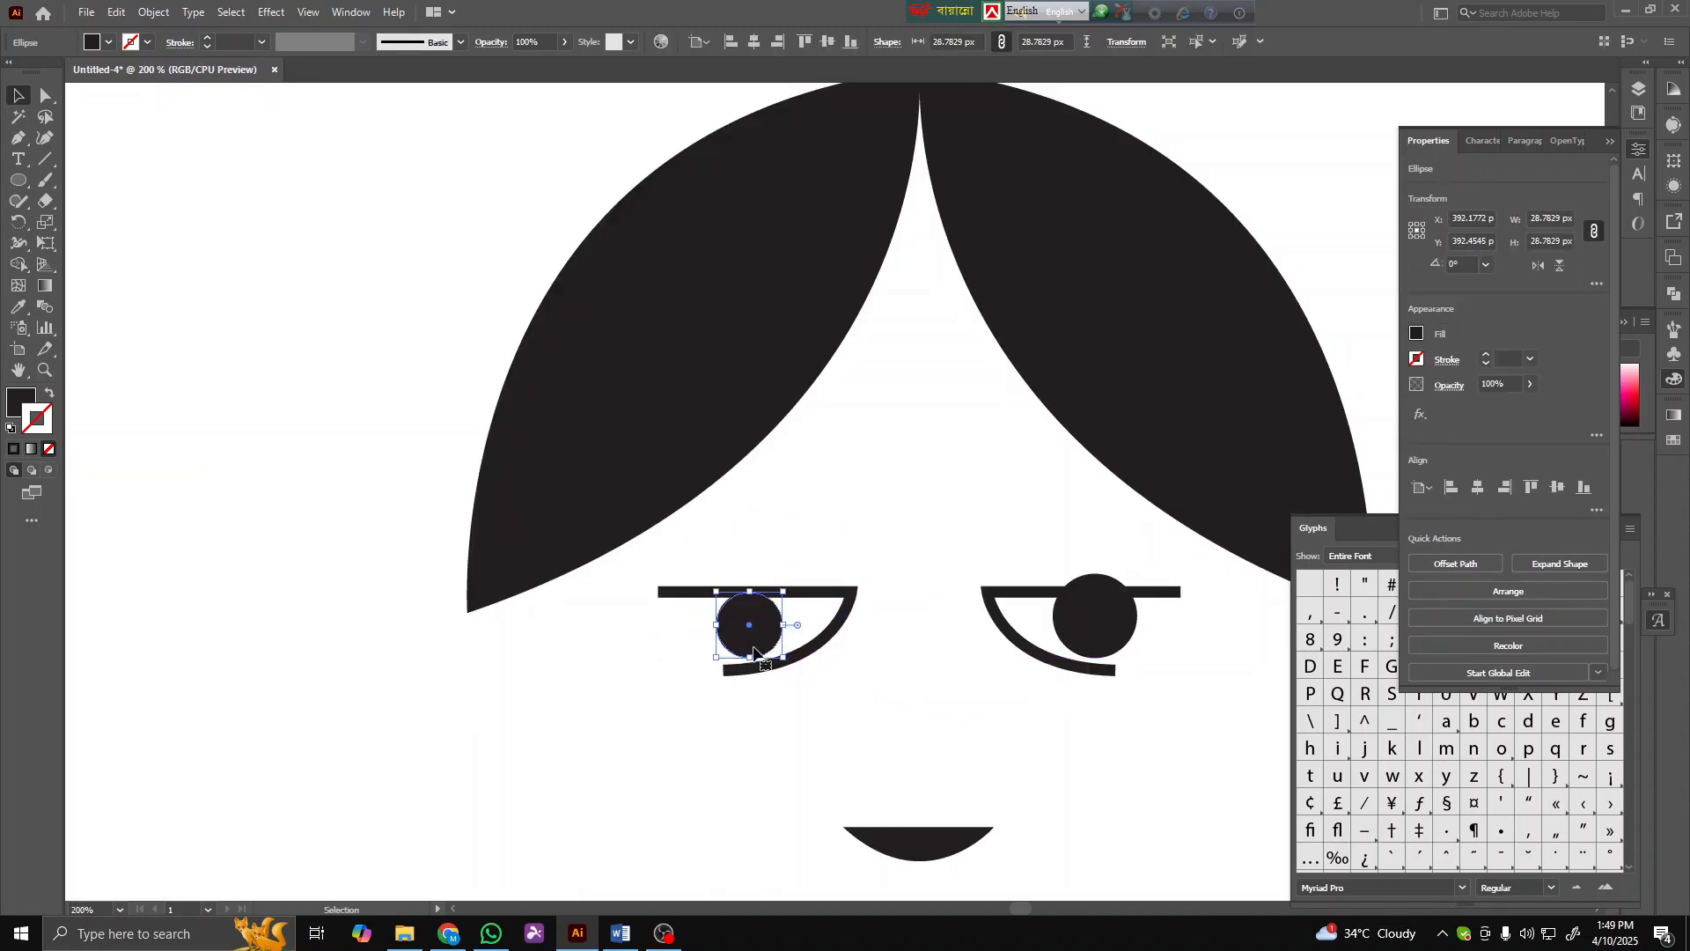
left_click(726, 697)
- Delete the right eye's pupil and eyelid
left_click(1084, 628)
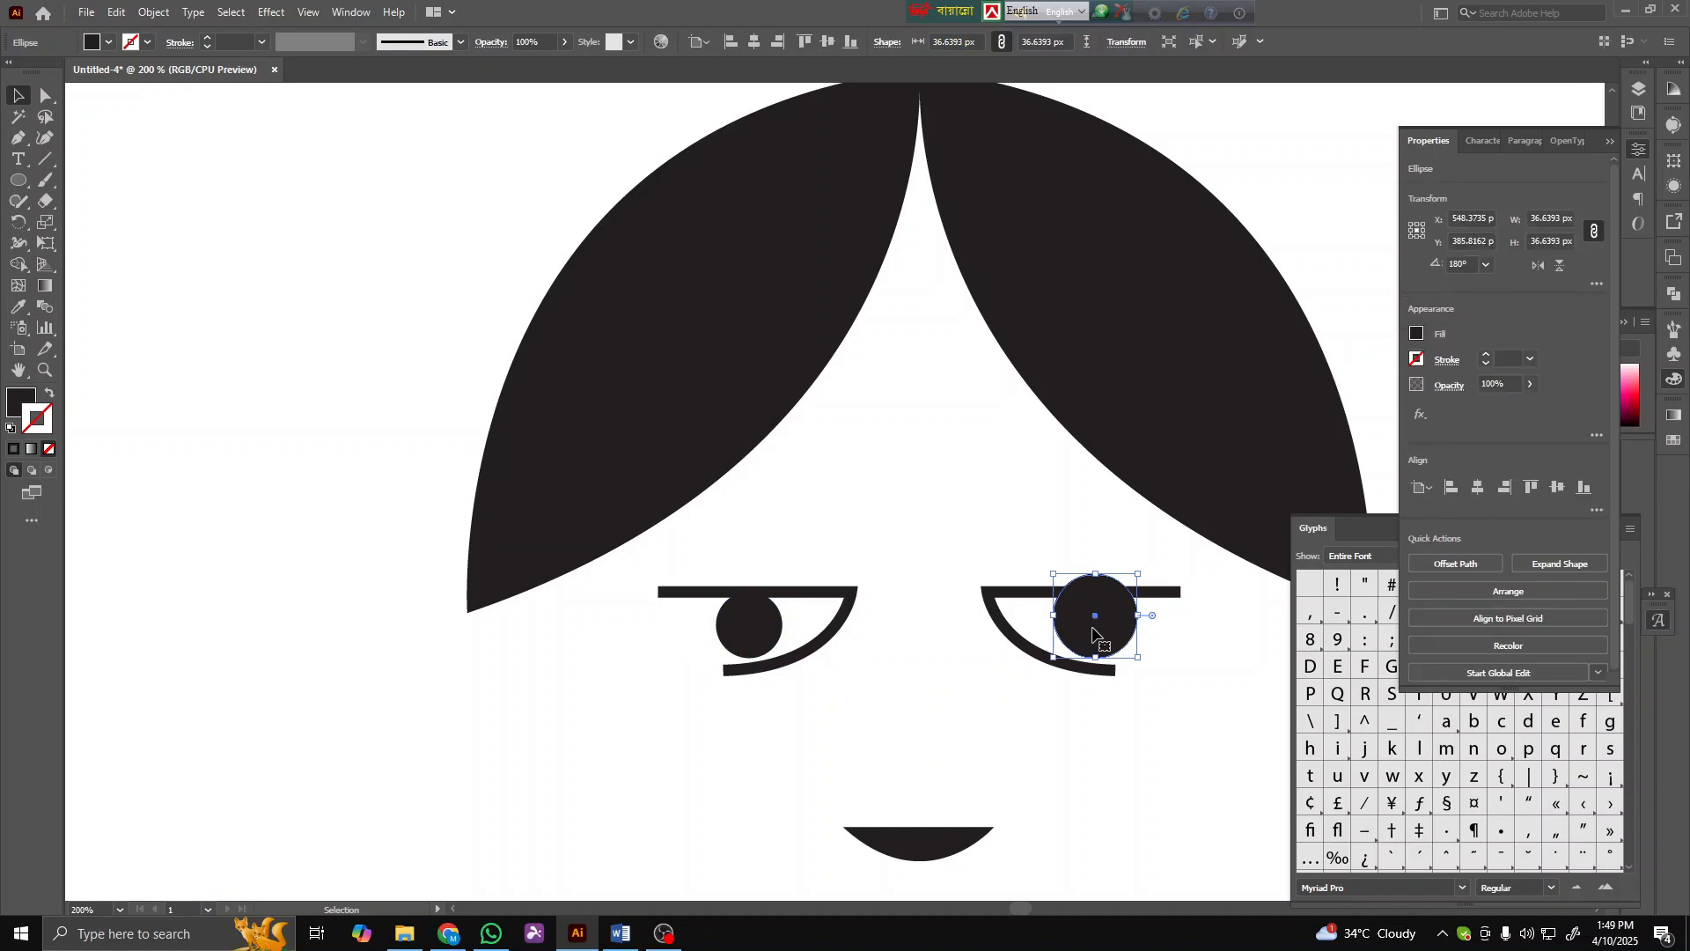
key("Delete")
left_click(1015, 604)
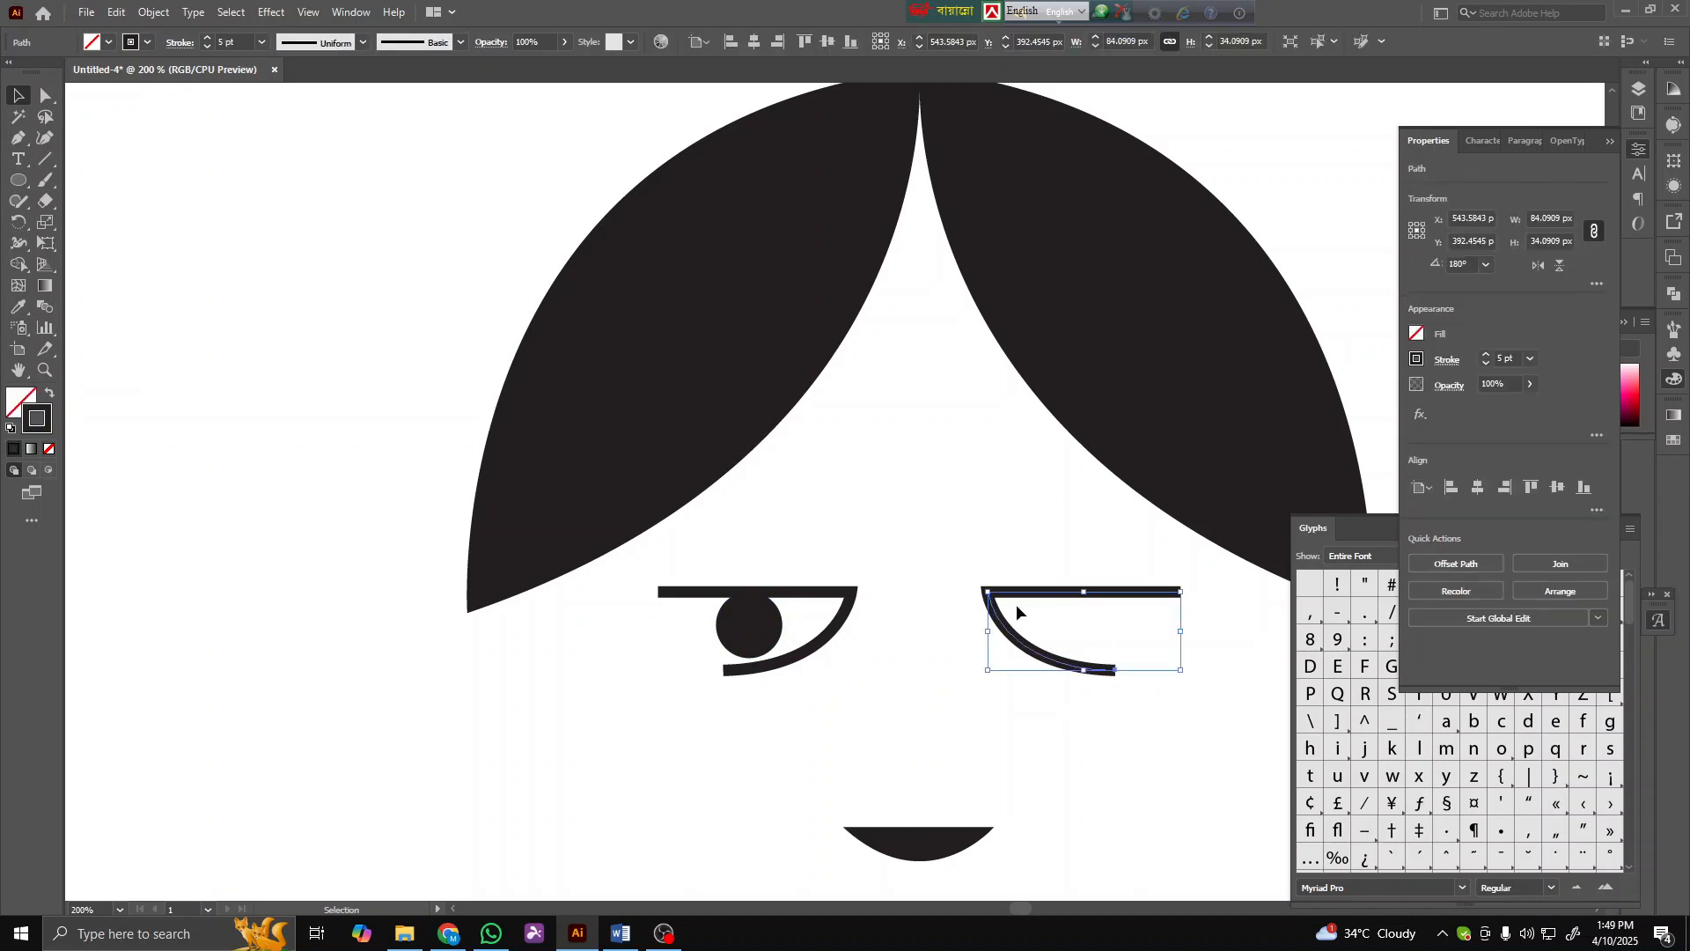
key("Delete")
- Reflect a copy of the left eye vertically and move it to the right side
left_click_drag(755, 628, 753, 626)
right_click(753, 627)
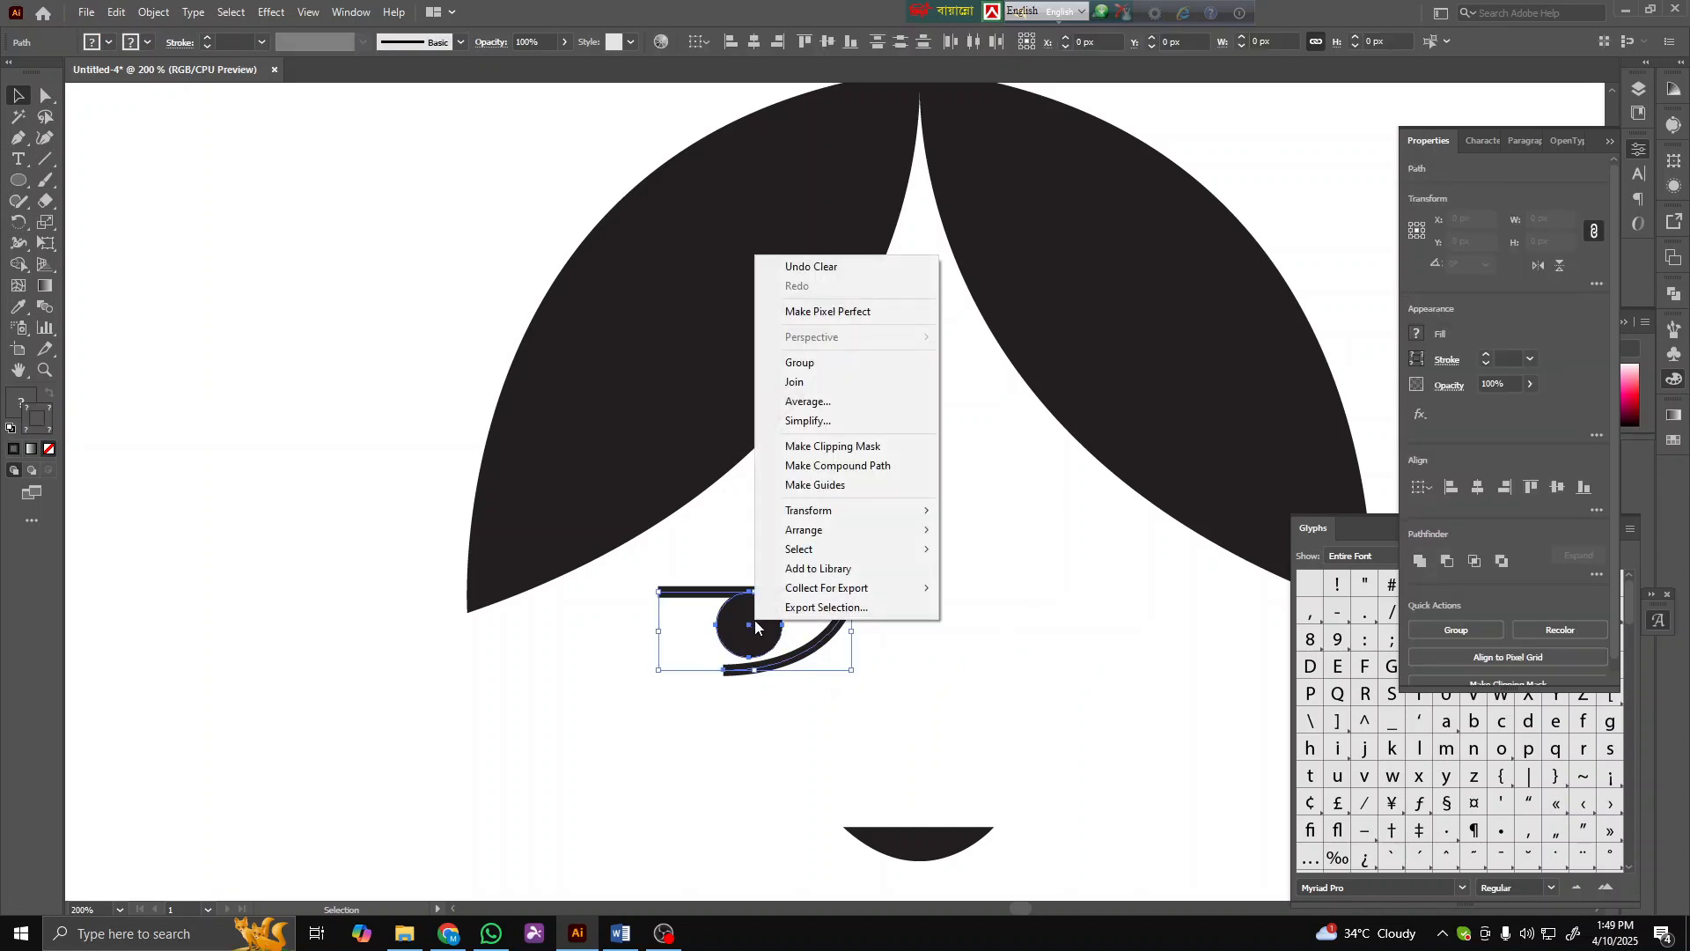
mouse_move(906, 513)
left_click(980, 581)
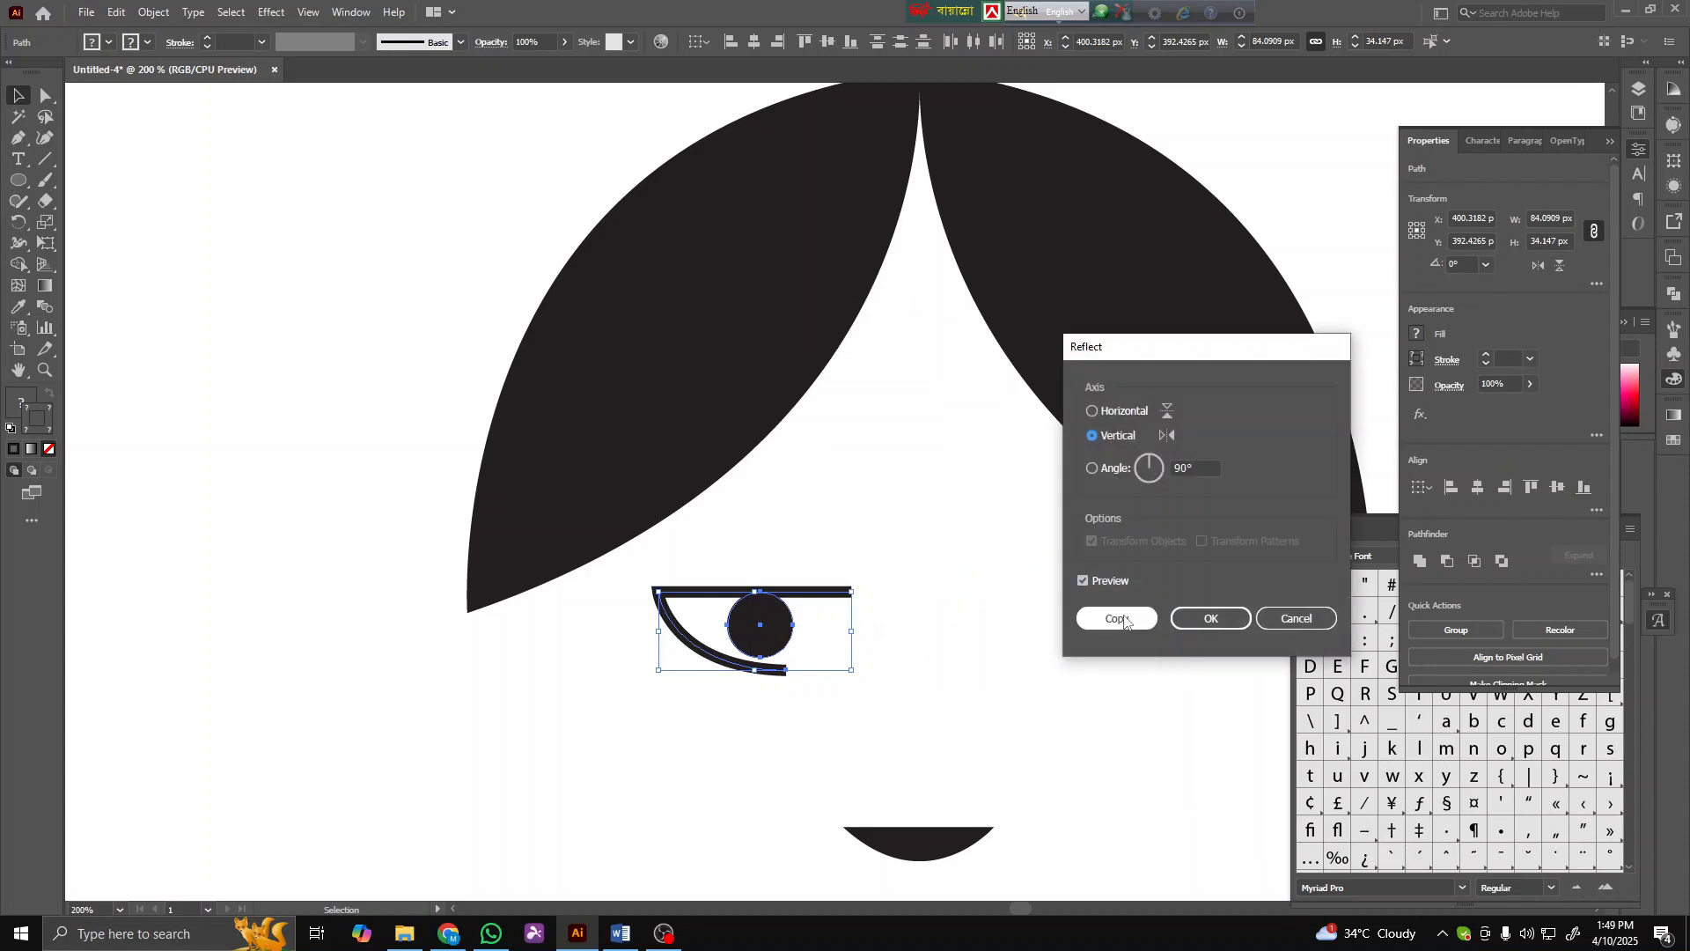
key("Return")
left_click_drag(823, 648, 1042, 633)
left_click(727, 720)
- Adjust the new right eye's position to align with the left eye
scroll(727, 720, "down", 3)
left_click_drag(835, 686, 735, 638)
left_click(759, 732)
scroll(752, 727, "down", 2)
scroll(811, 727, "up", 4)
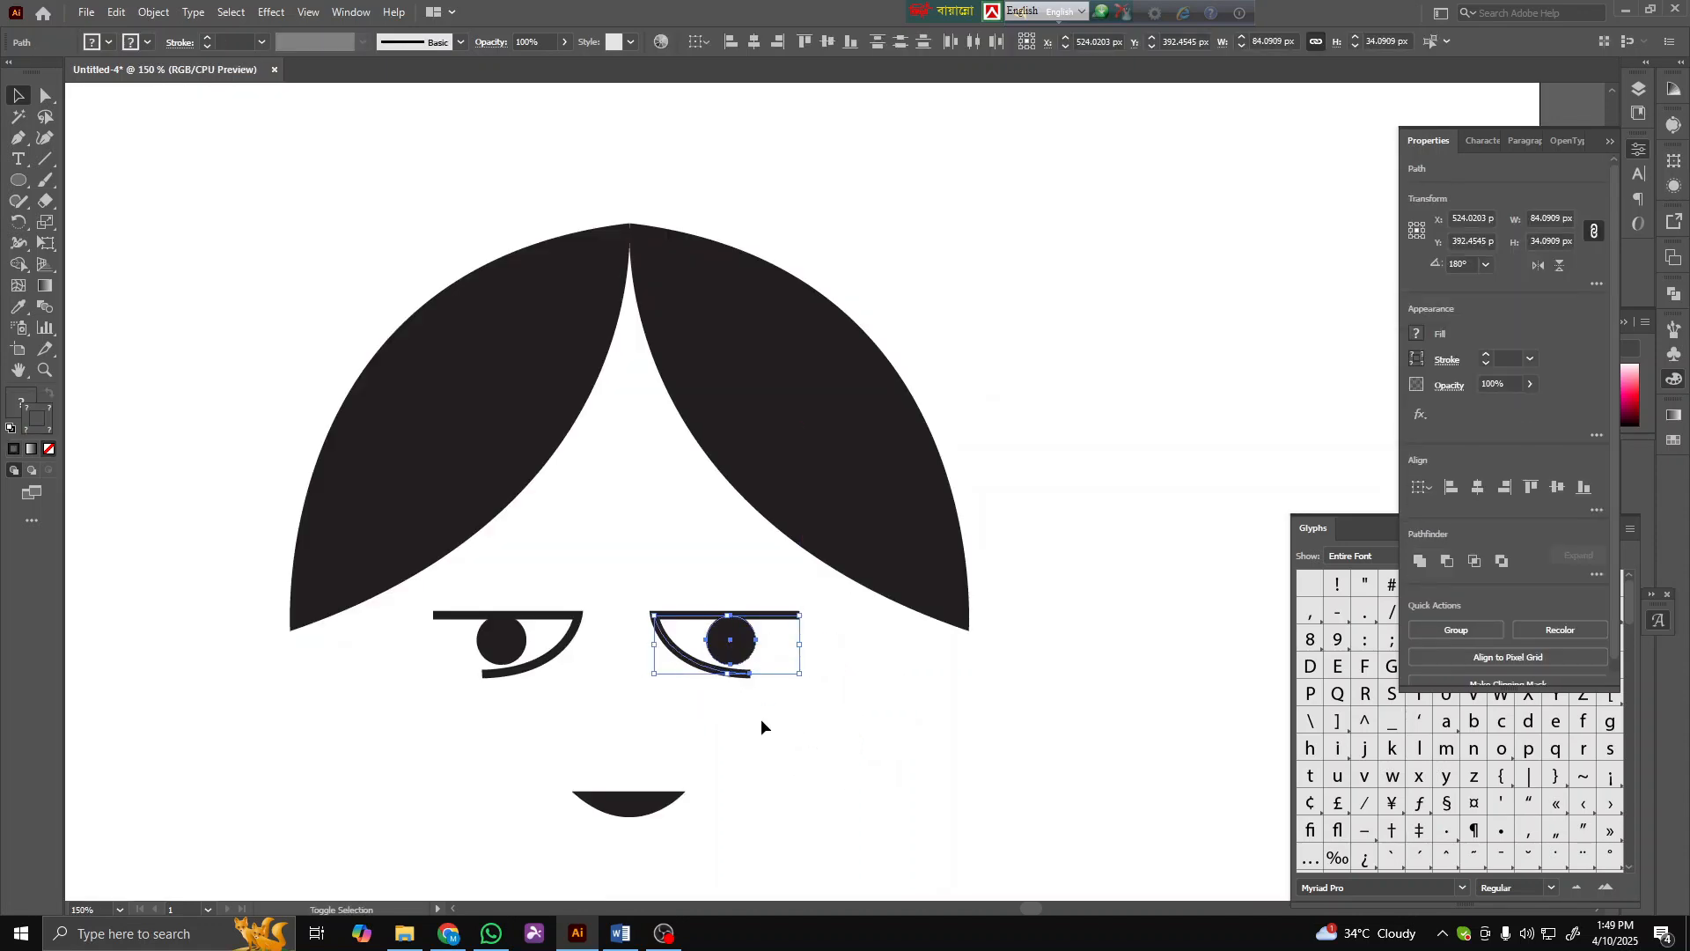
left_click(759, 719)
scroll(748, 720, "down", 2)
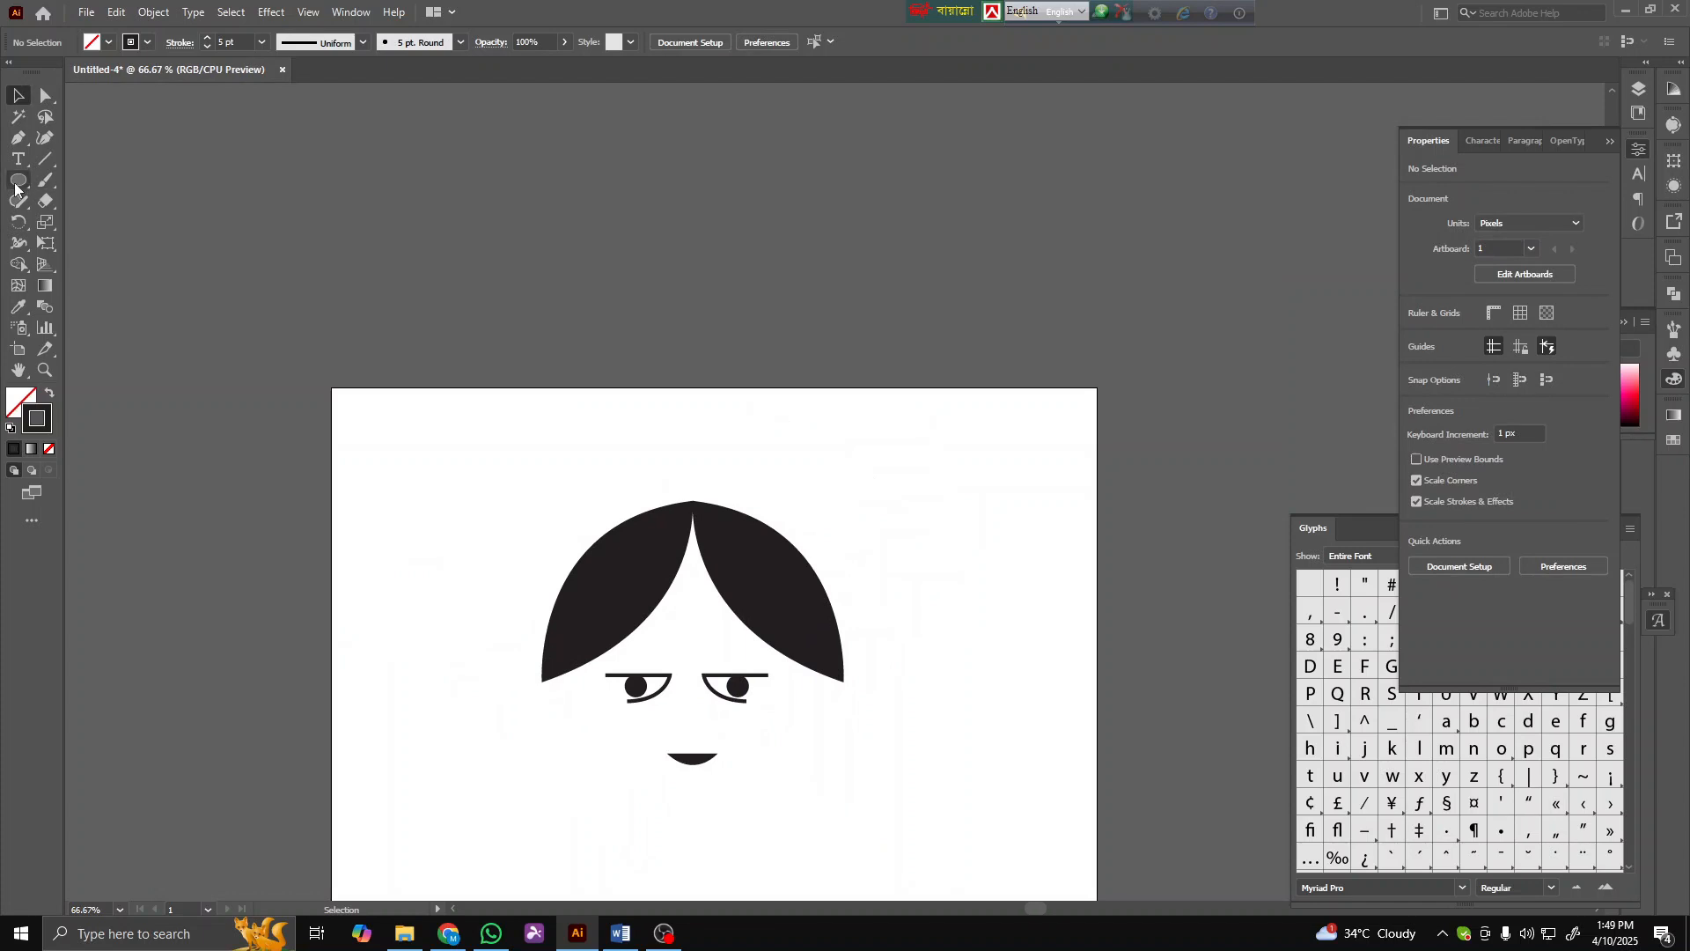
- Draw a stroked circle about 119 px around the left eye and duplicate it around the right eye as glasses lenses
left_click(15, 189)
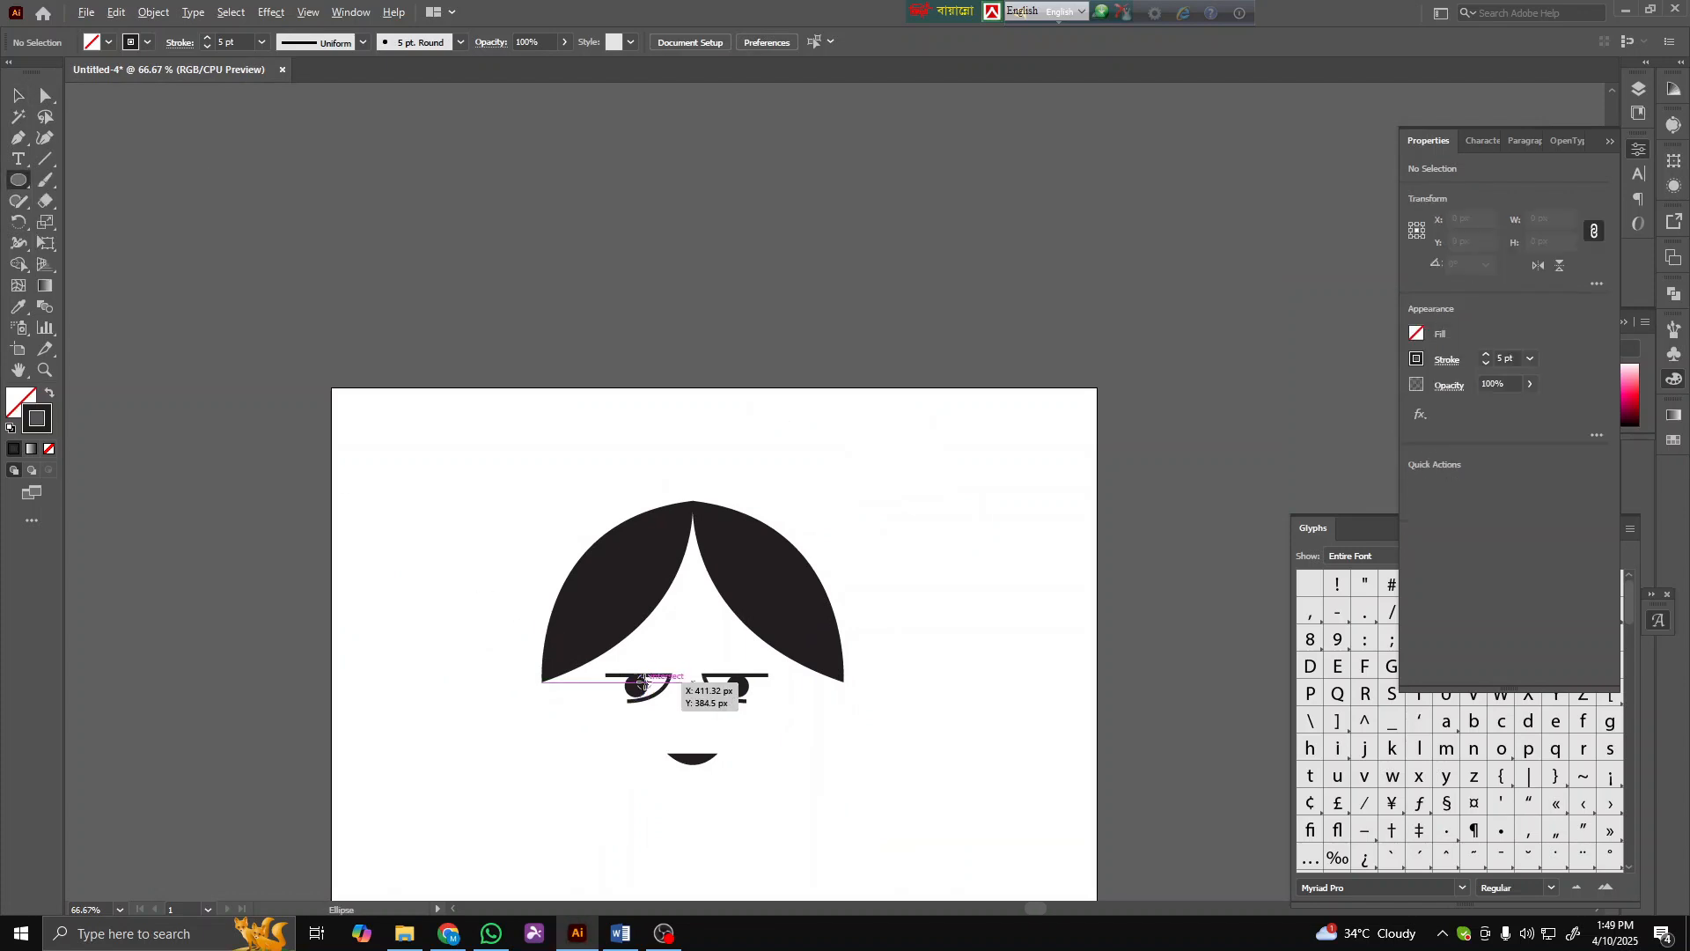
mouse_move(637, 684)
left_mouse_down()
mouse_move(648, 735)
mouse_move(587, 715)
left_mouse_up()
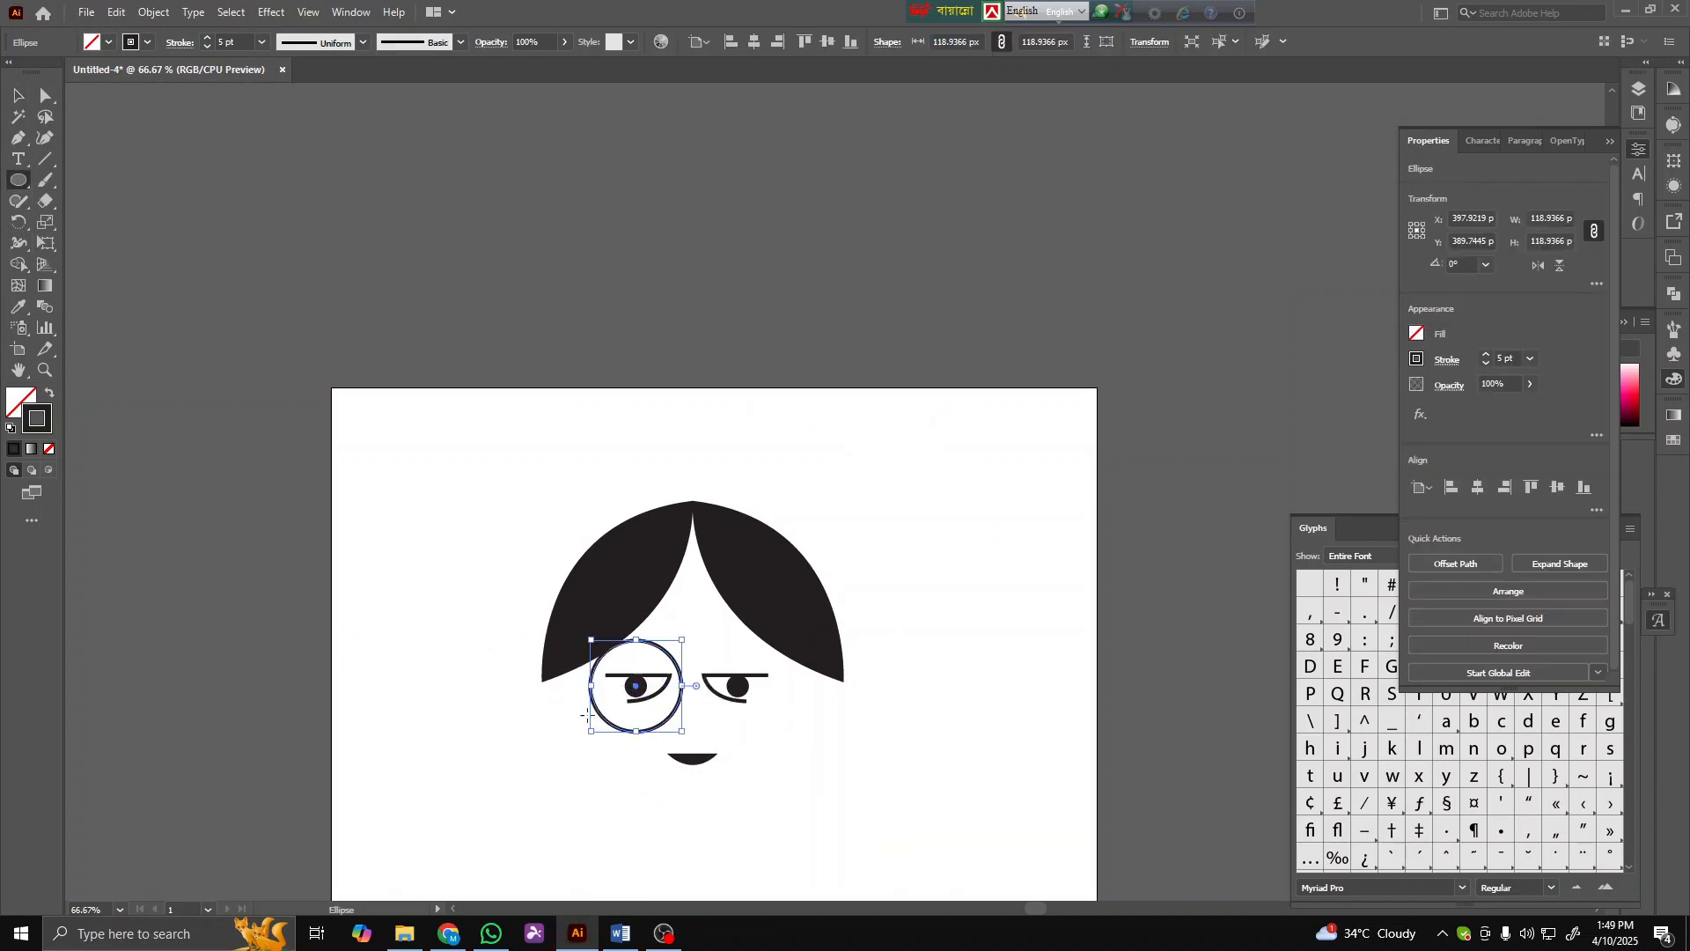
scroll(628, 724, "up", 2)
left_click(16, 95)
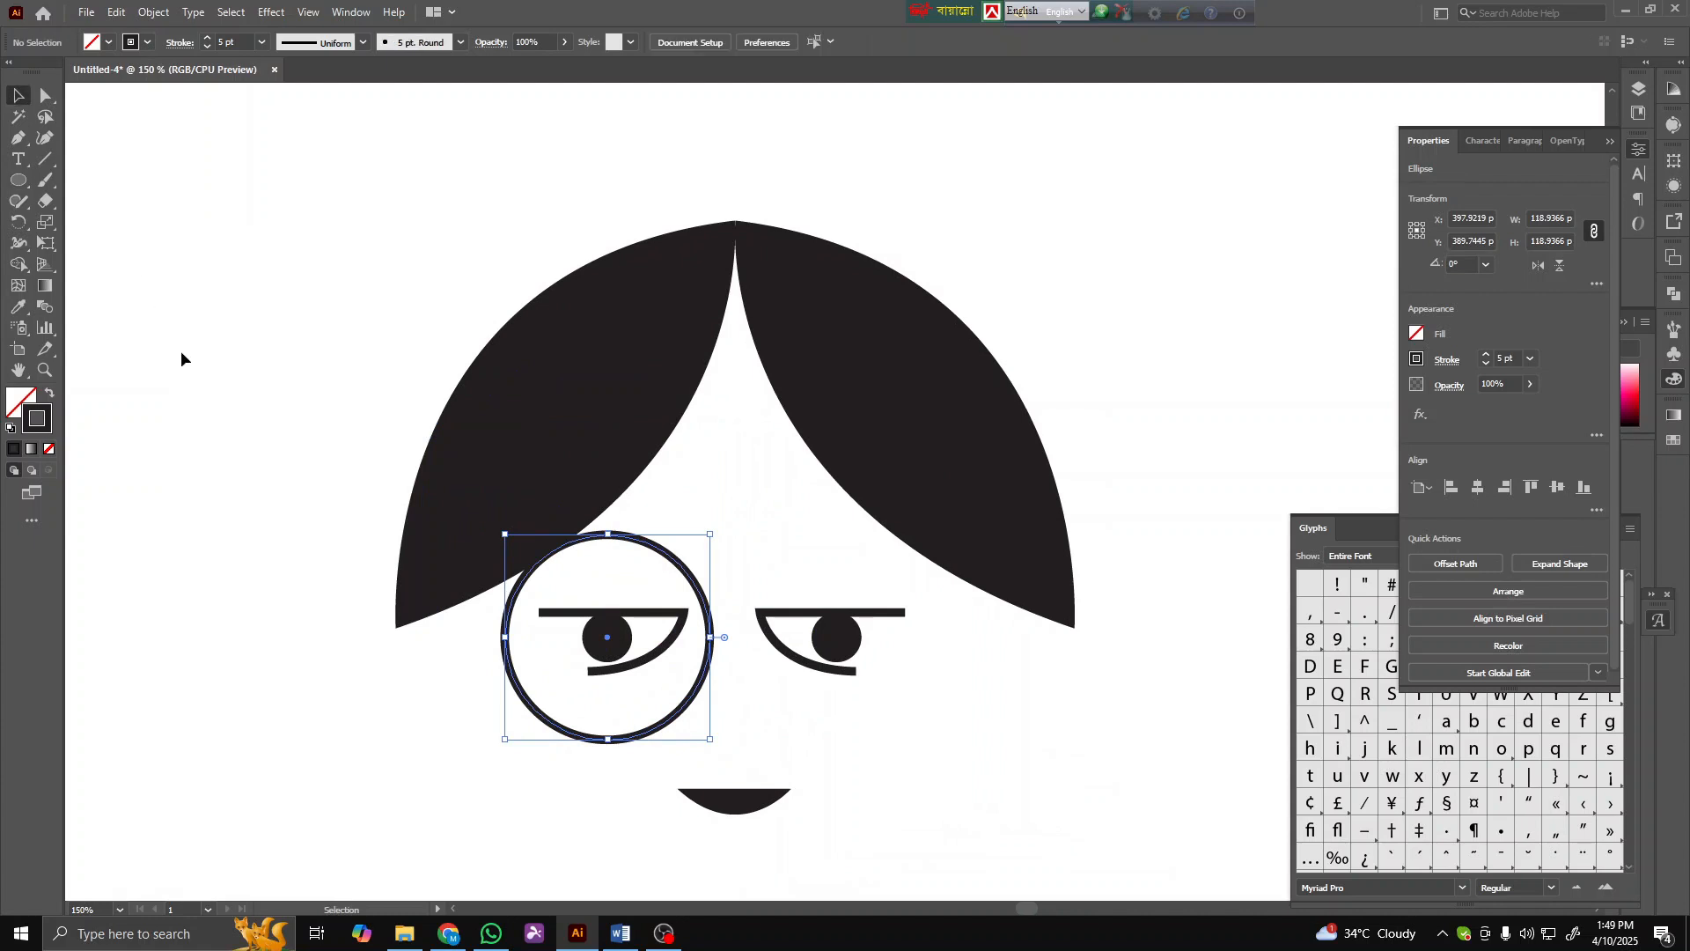
left_click(181, 358)
left_click_drag(606, 742, 608, 732)
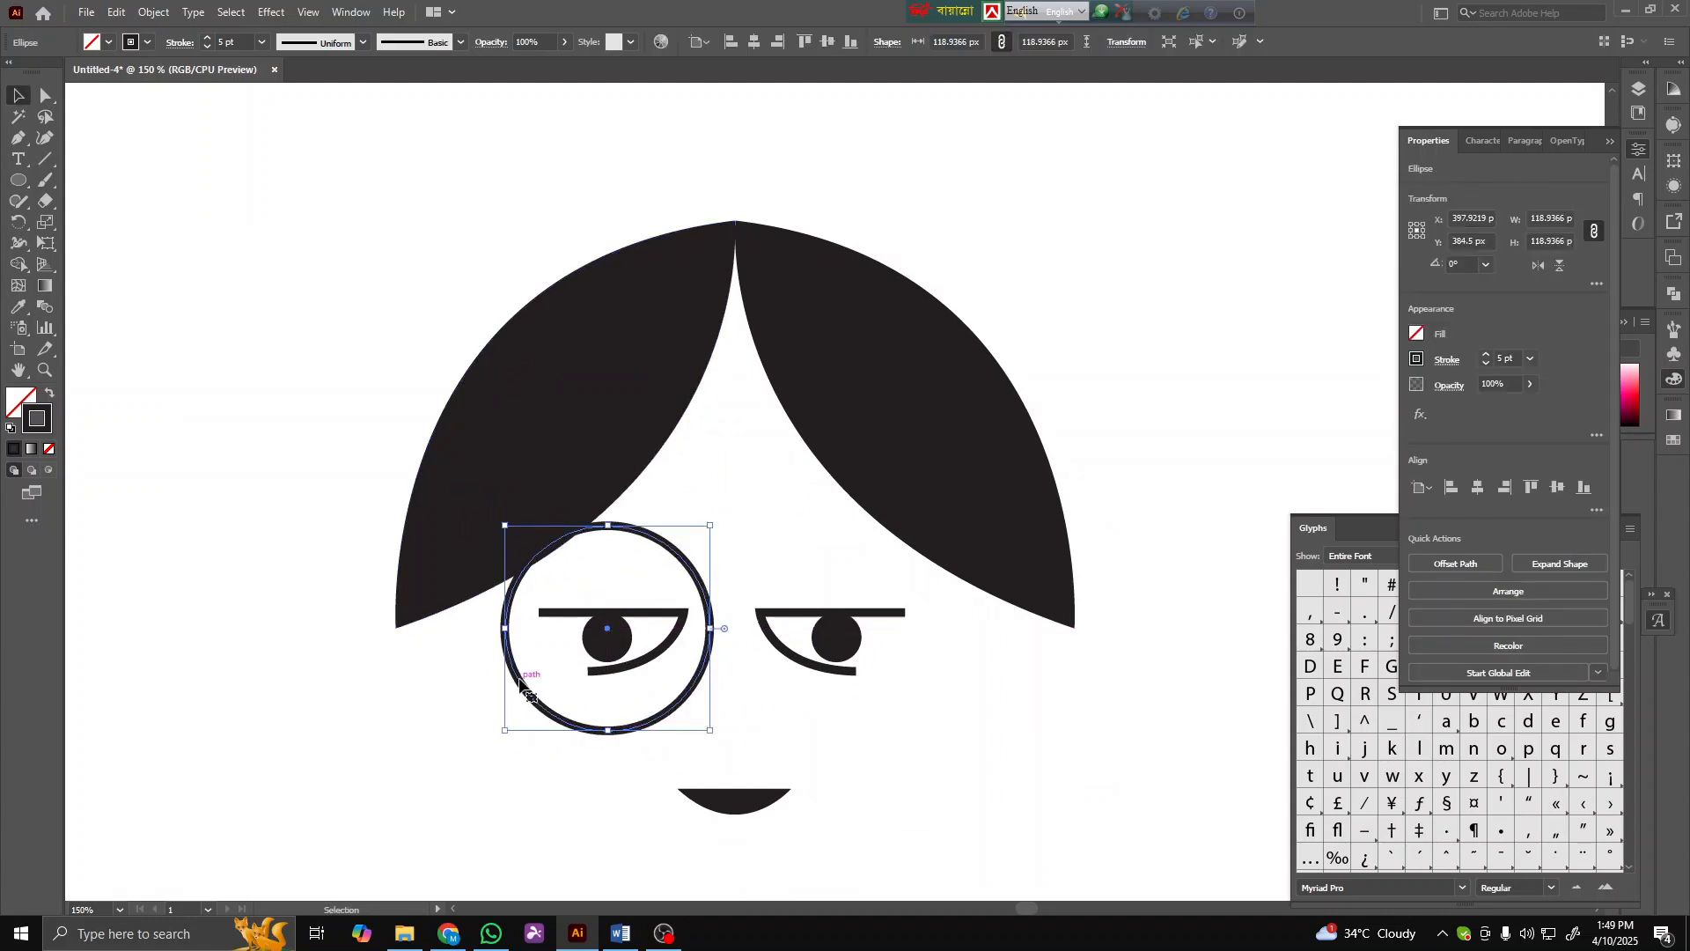
left_click_drag(519, 683, 746, 672)
- Draw a curved bridge between the two lenses with the Pen tool
left_click(17, 141)
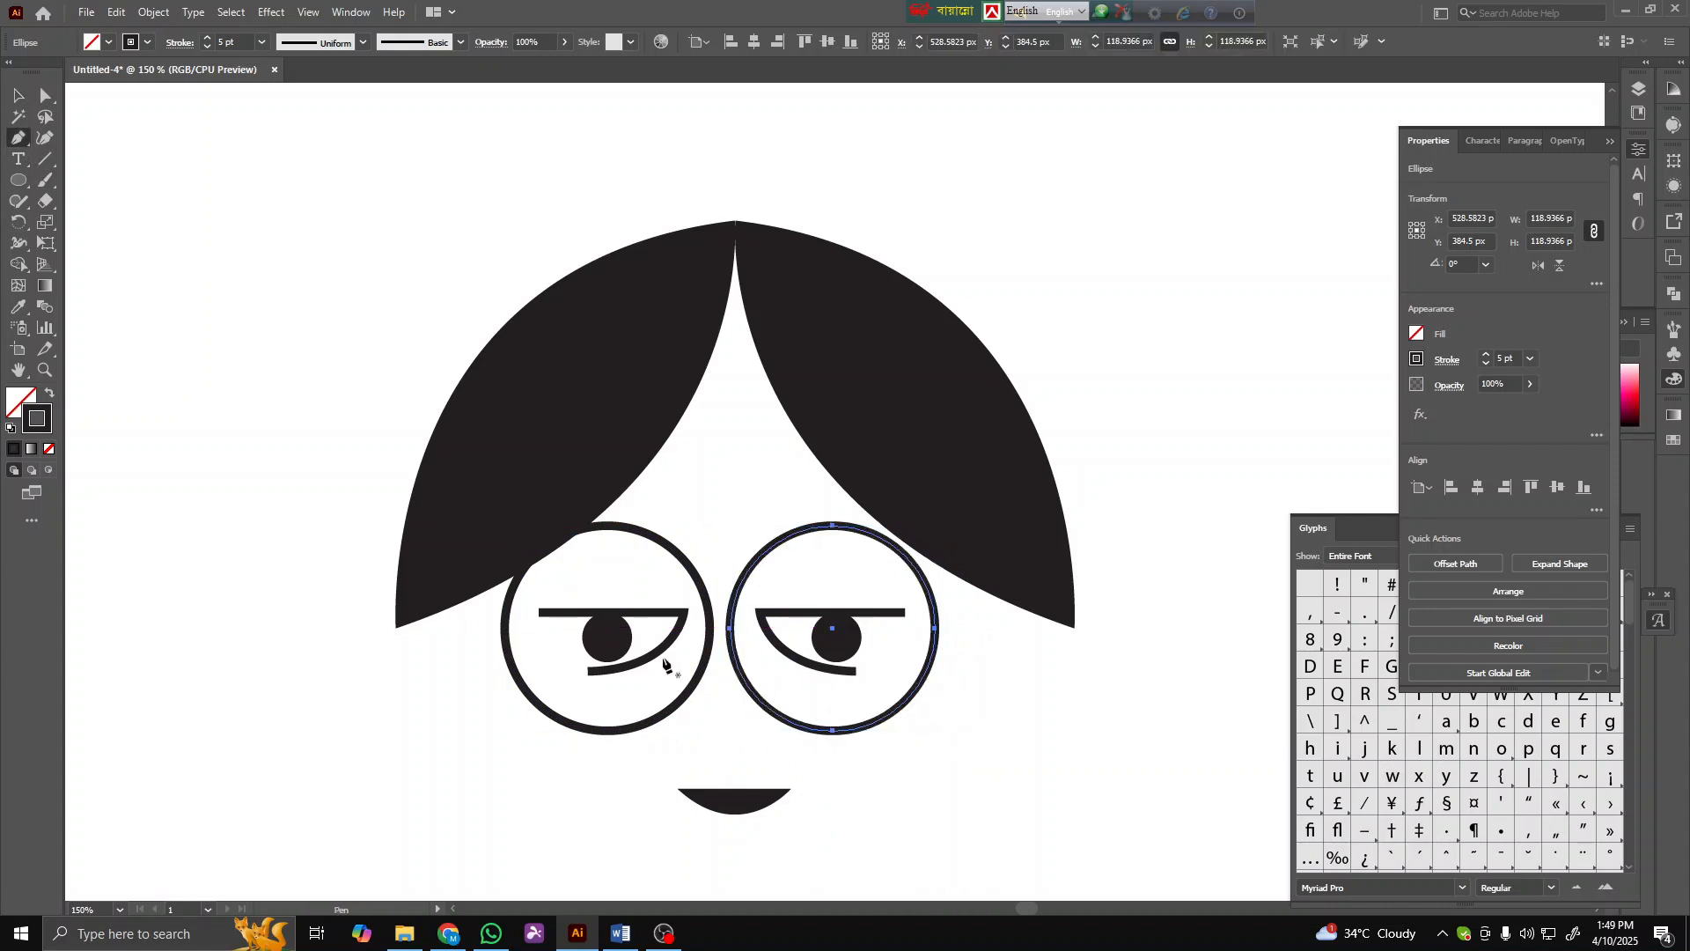
scroll(725, 686, "up", 3)
left_click(672, 631)
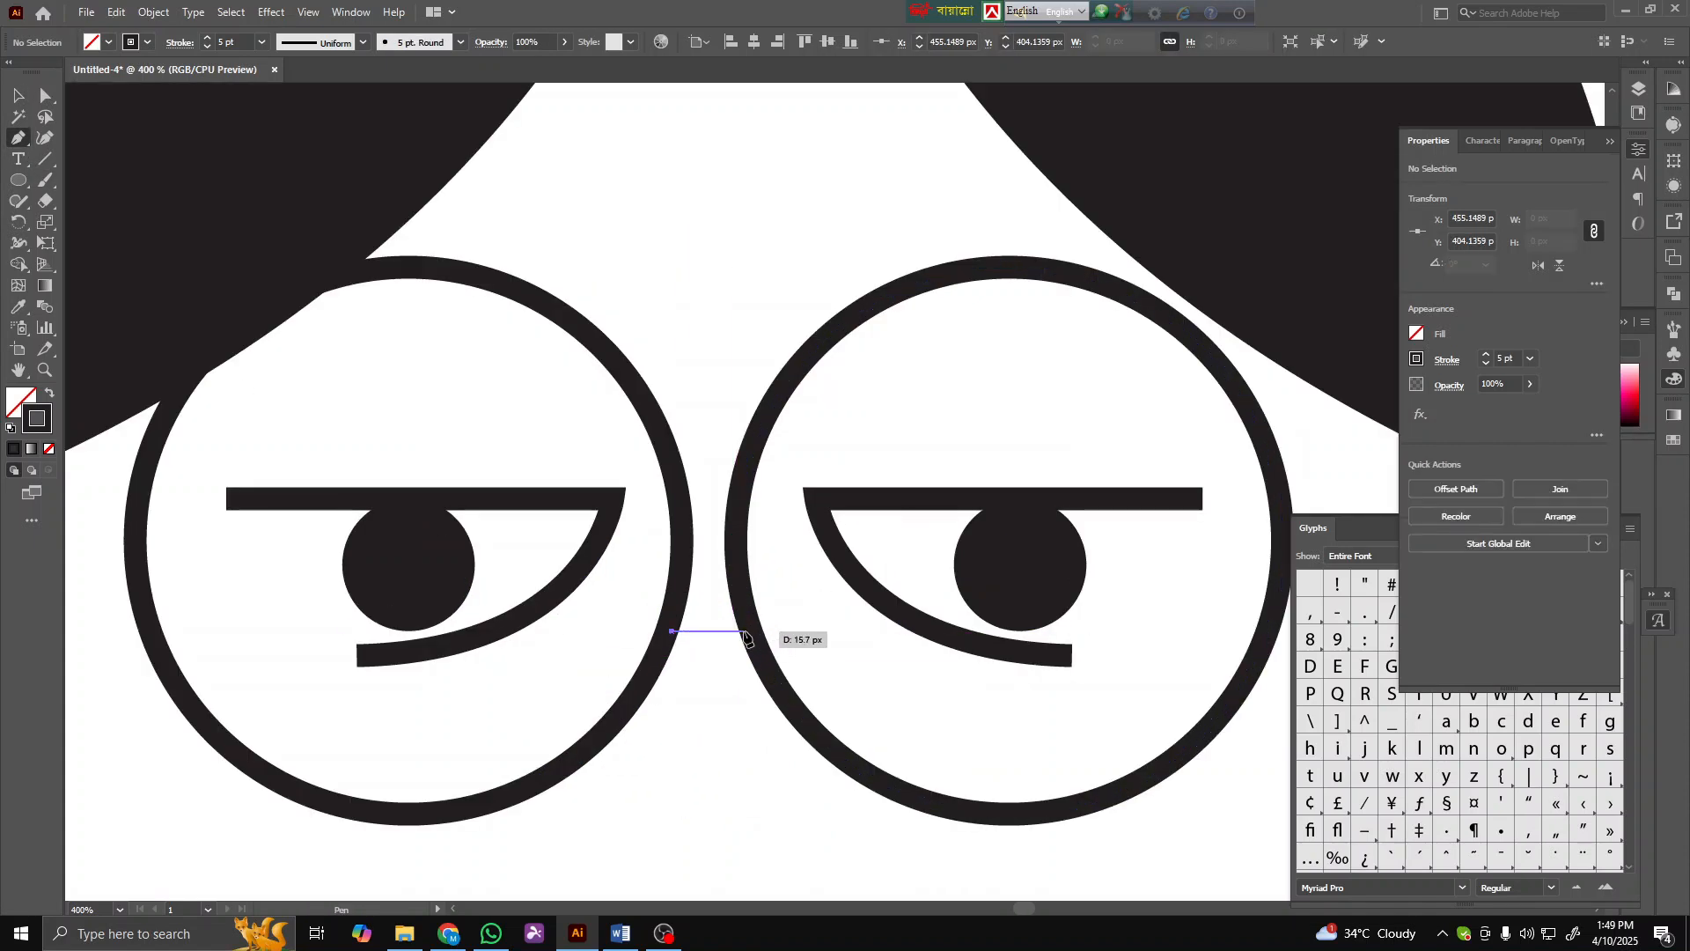
left_click_drag(750, 631, 792, 598)
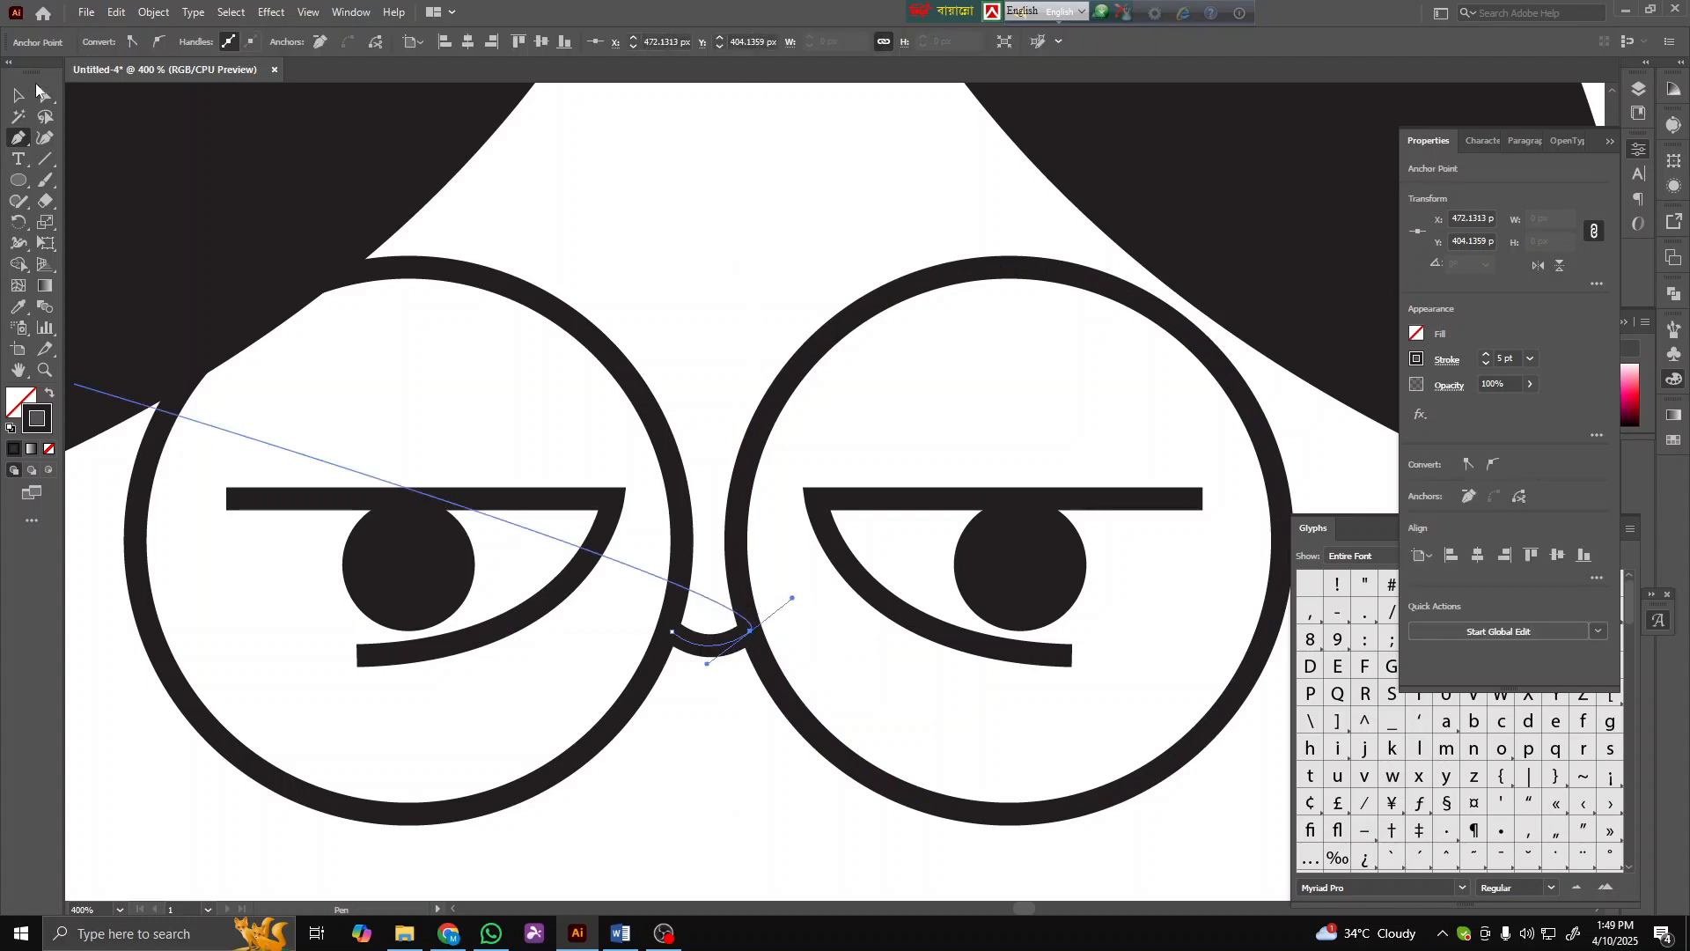
left_click(19, 94)
left_click(637, 143)
- Draw the left temple arm of the glasses from the lens to the hair edge with the Pen tool
scroll(669, 491, "down", 4)
scroll(666, 540, "up", 1)
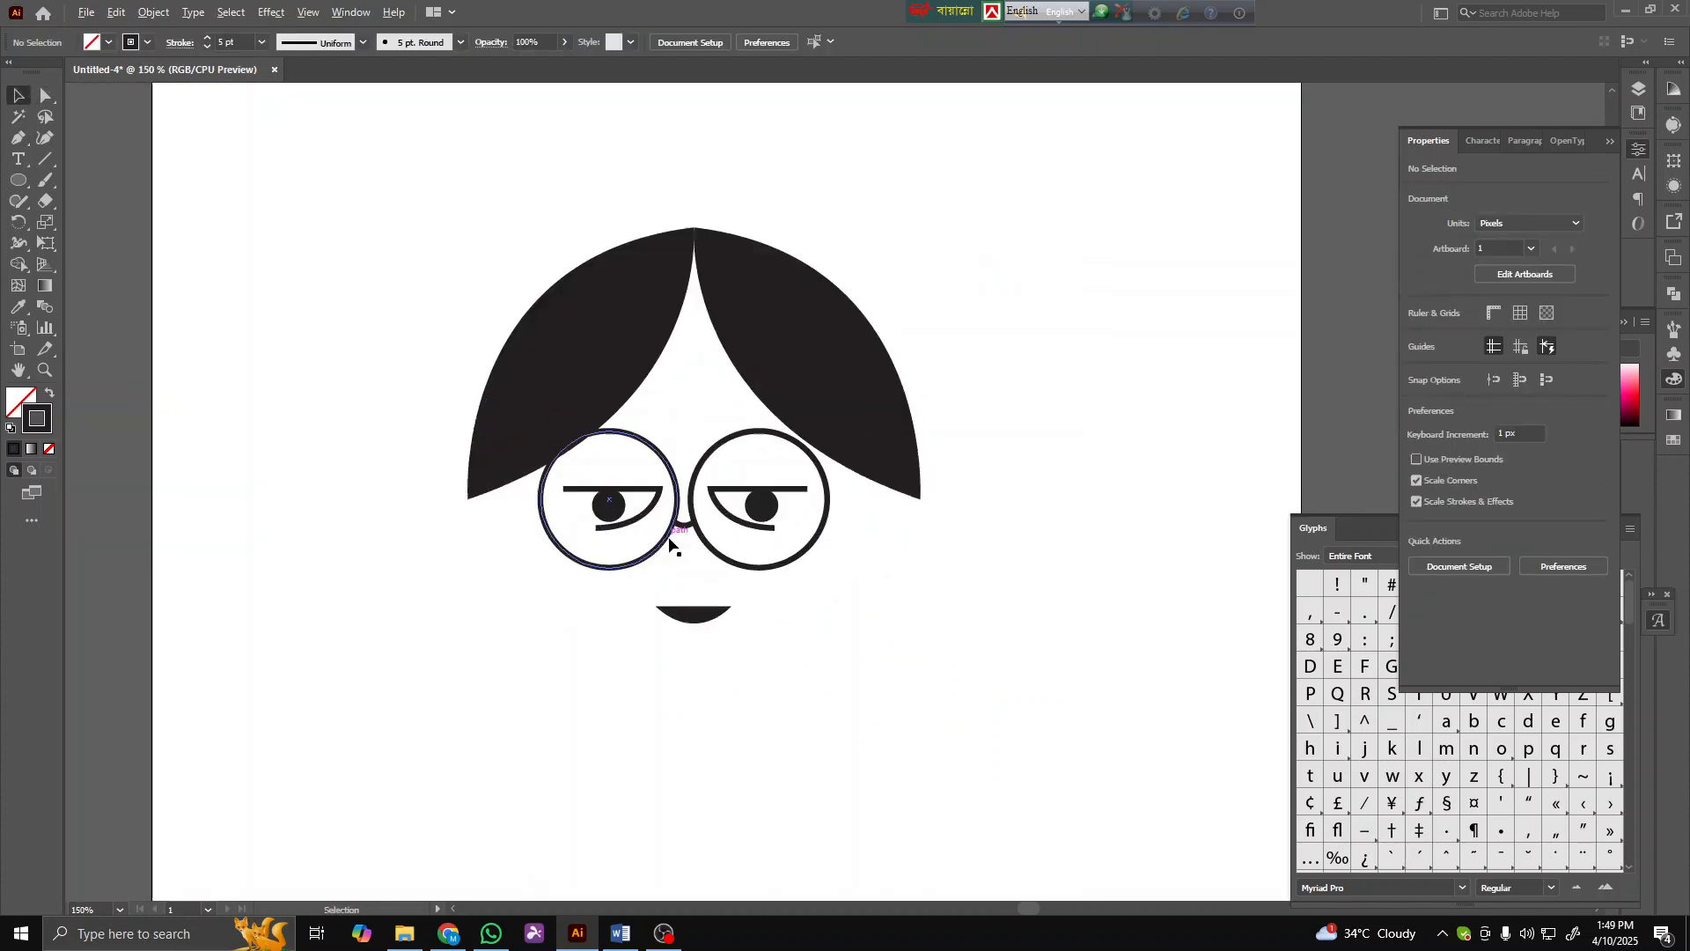
scroll(669, 544, "up", 2)
key("p")
left_click(475, 500)
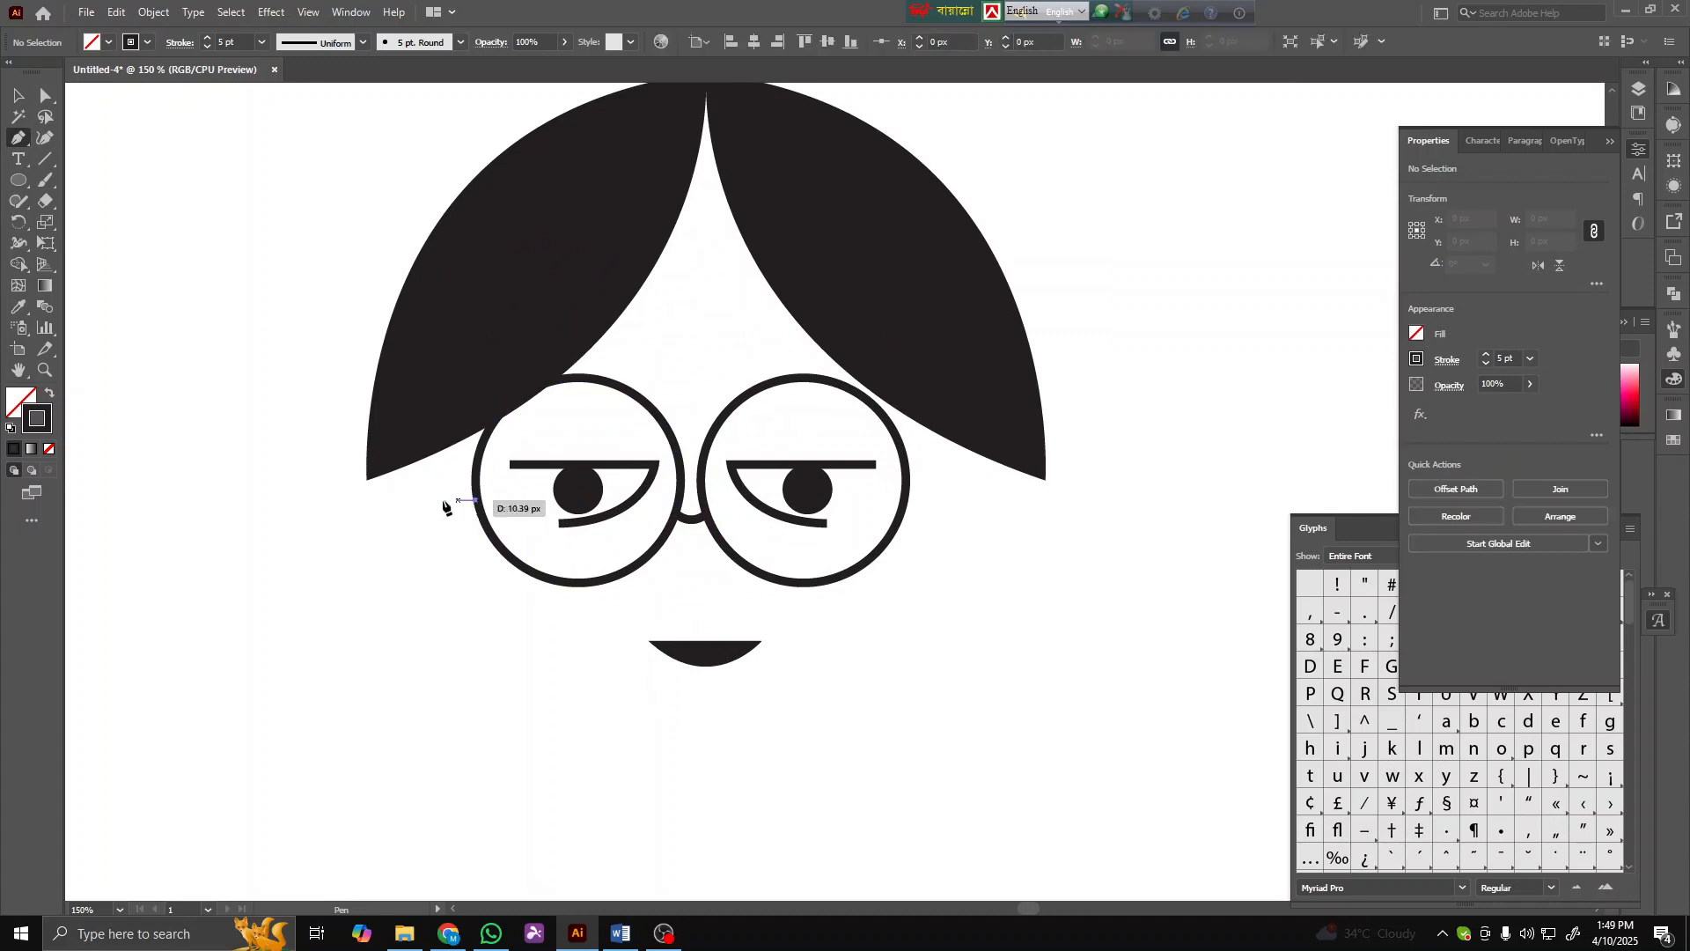
left_click(434, 500)
left_click(382, 424)
left_click(20, 94)
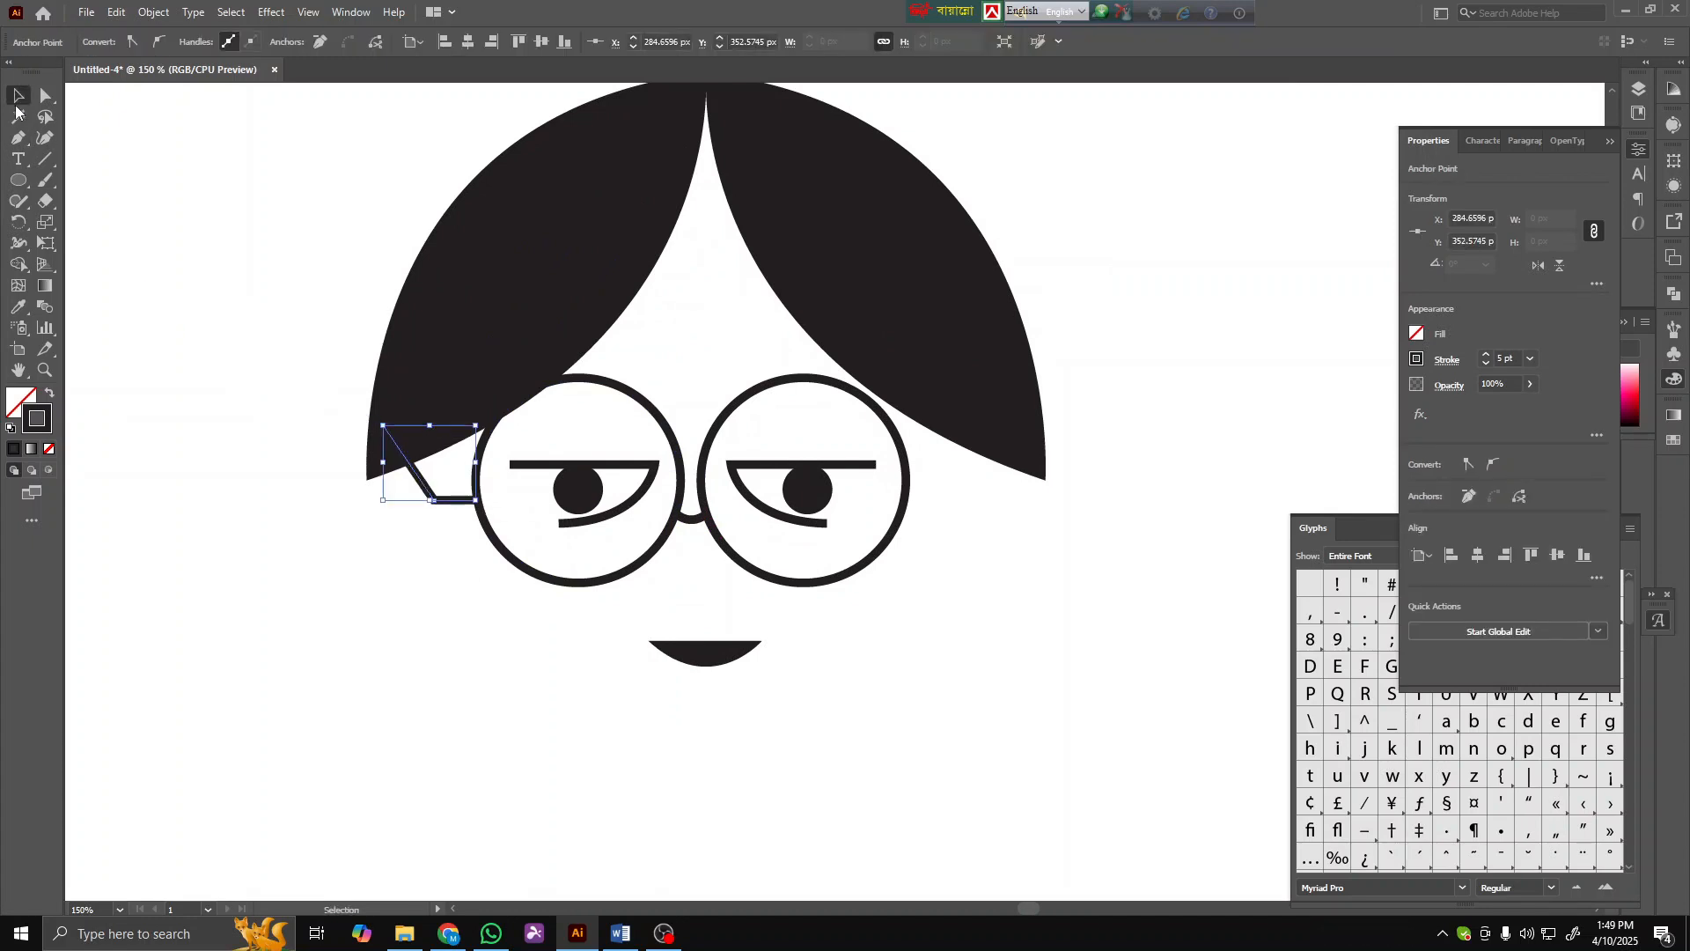
- Reflect a vertical copy of the left temple arm and move it to the outer edge of the right lens
left_click(445, 454)
right_click(451, 508)
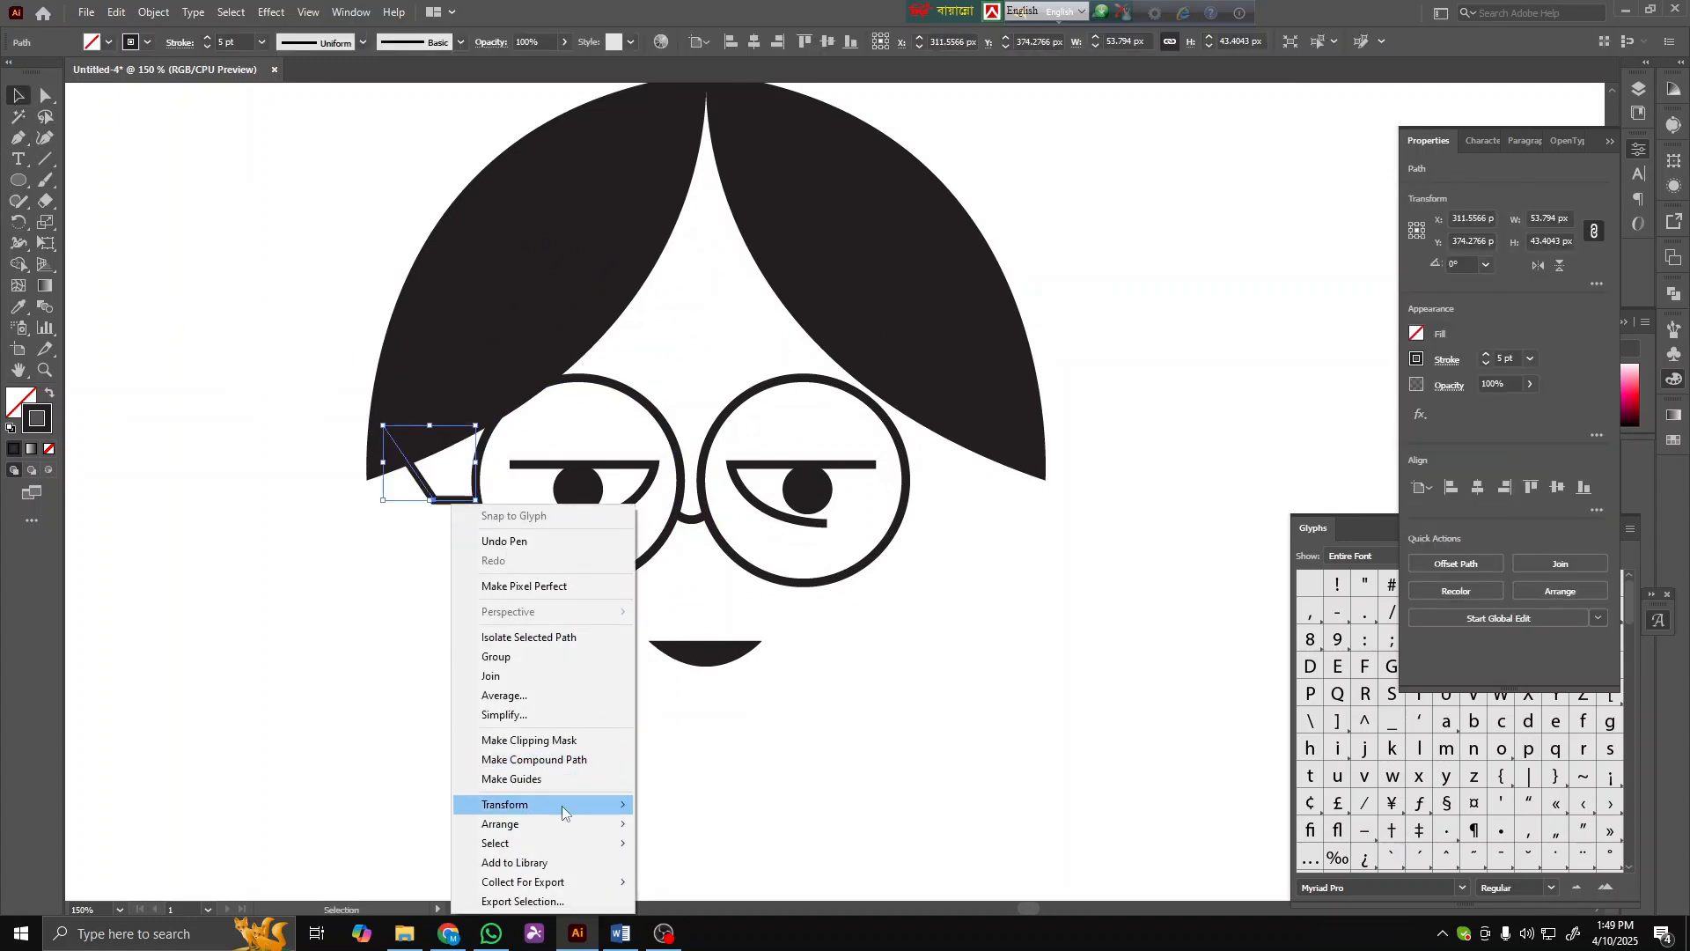
mouse_move(563, 805)
left_click(702, 715)
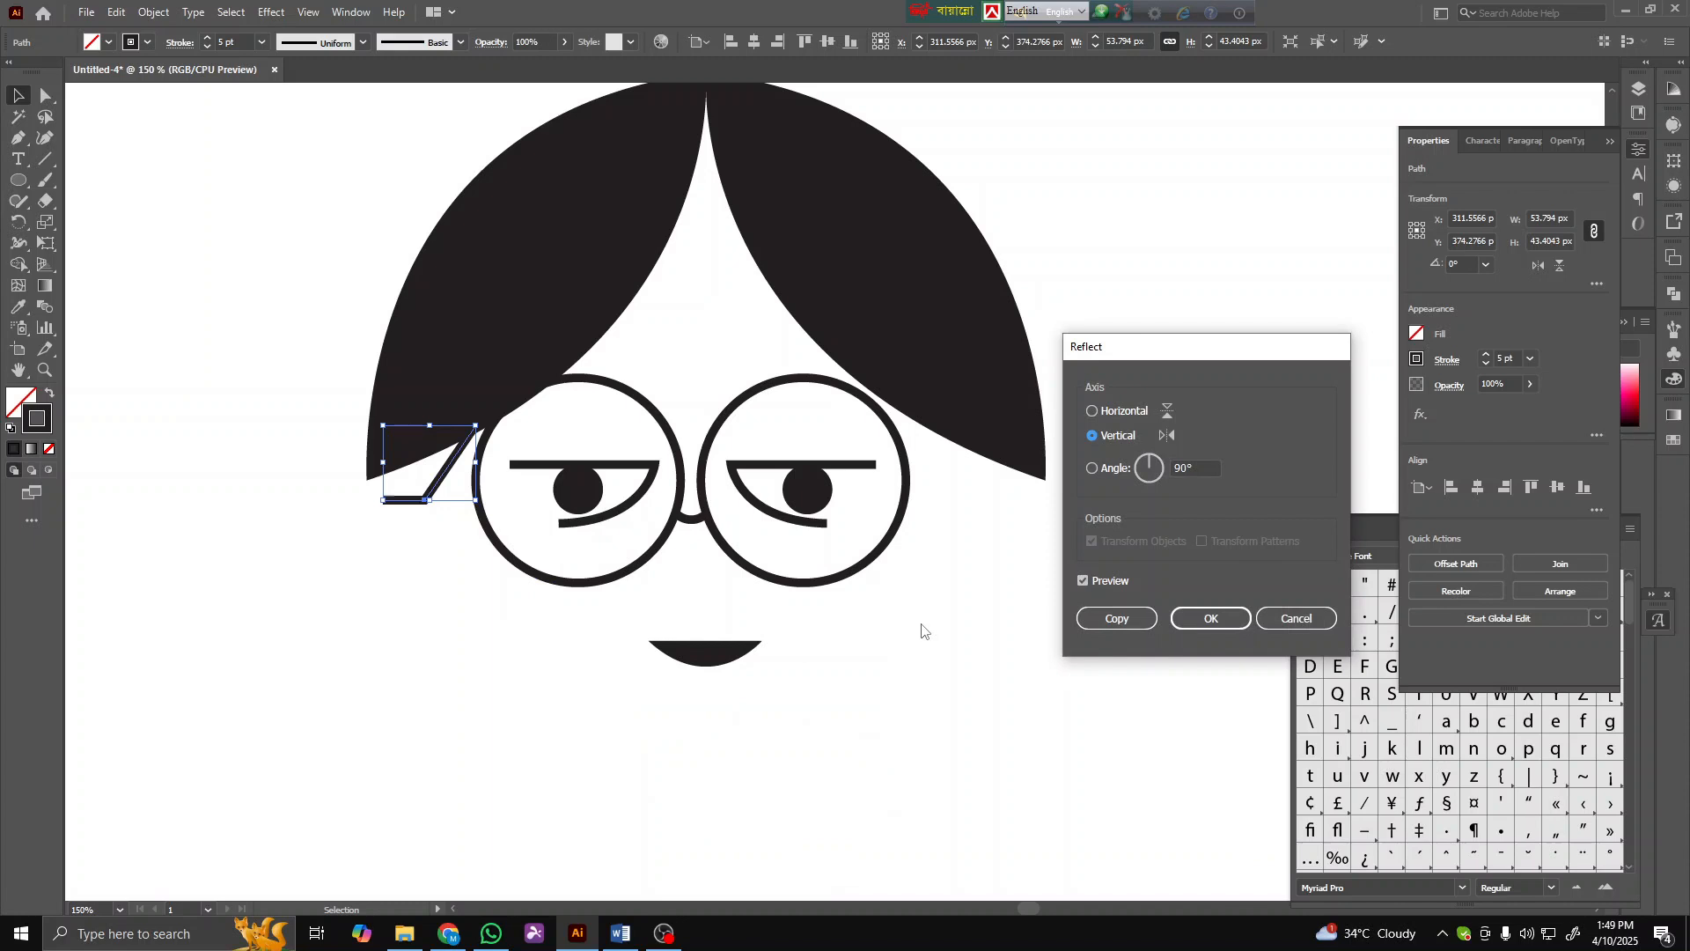
left_click(1102, 615)
left_click_drag(399, 503, 917, 499)
left_click(760, 618)
- Draw a closed curved face outline with the Pen tool, running from the hair down around the glasses and mouth
key("ctrl+minus")
key("ctrl+minus")
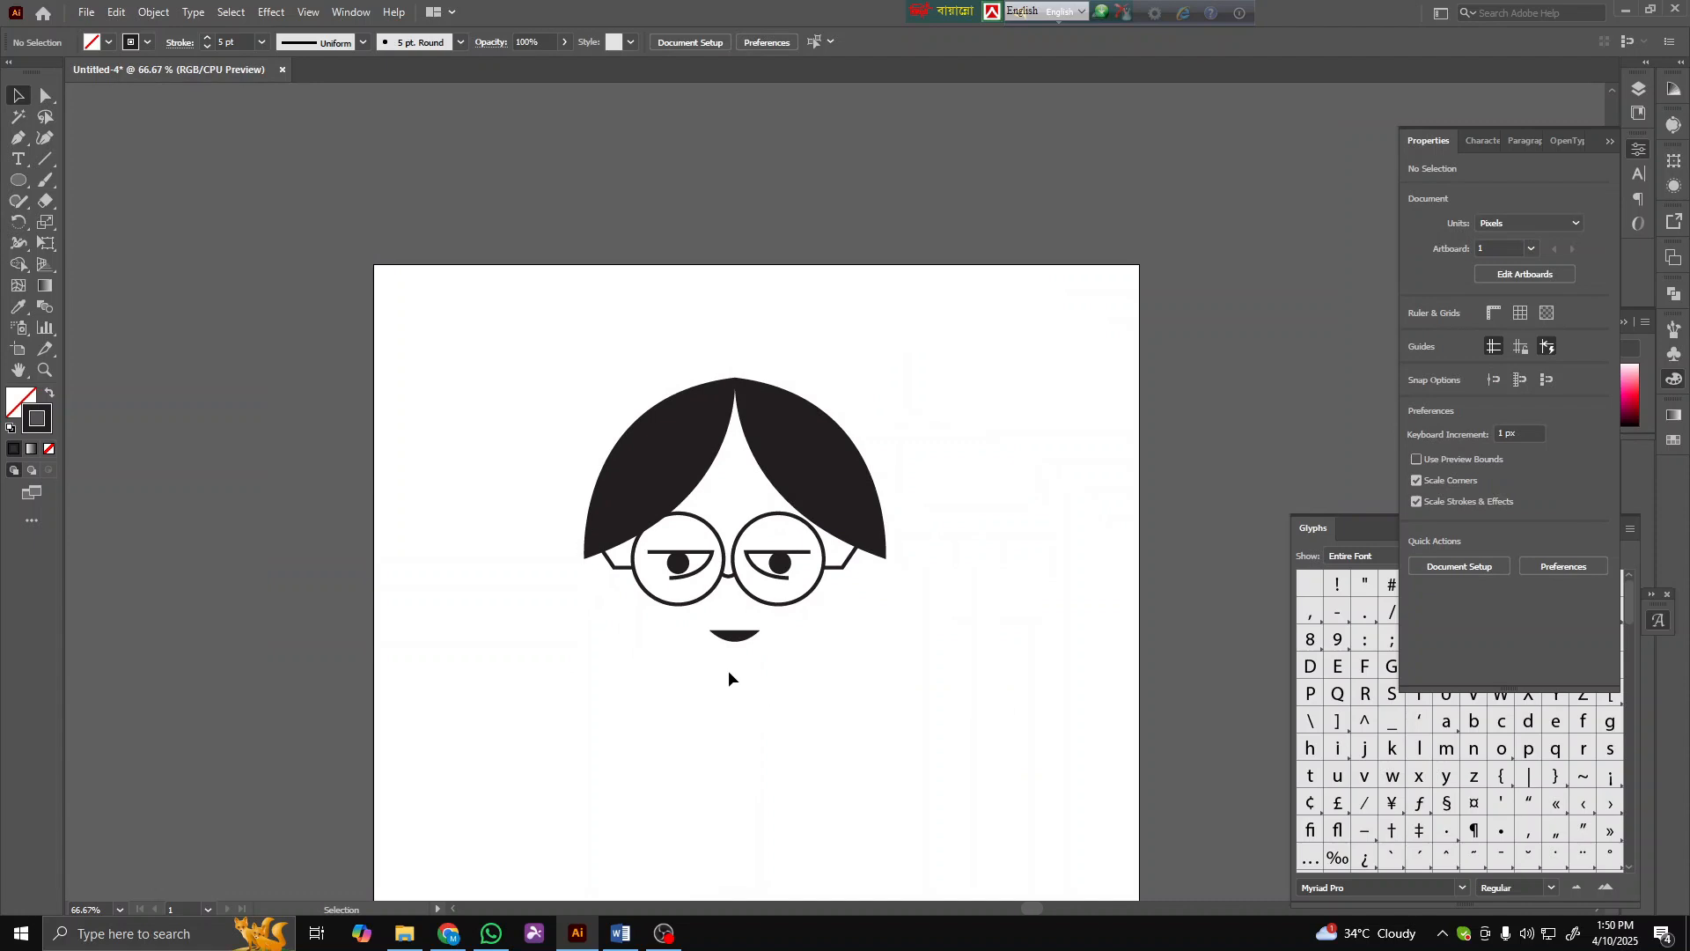
scroll(727, 668, "down", 2)
scroll(732, 668, "up", 3)
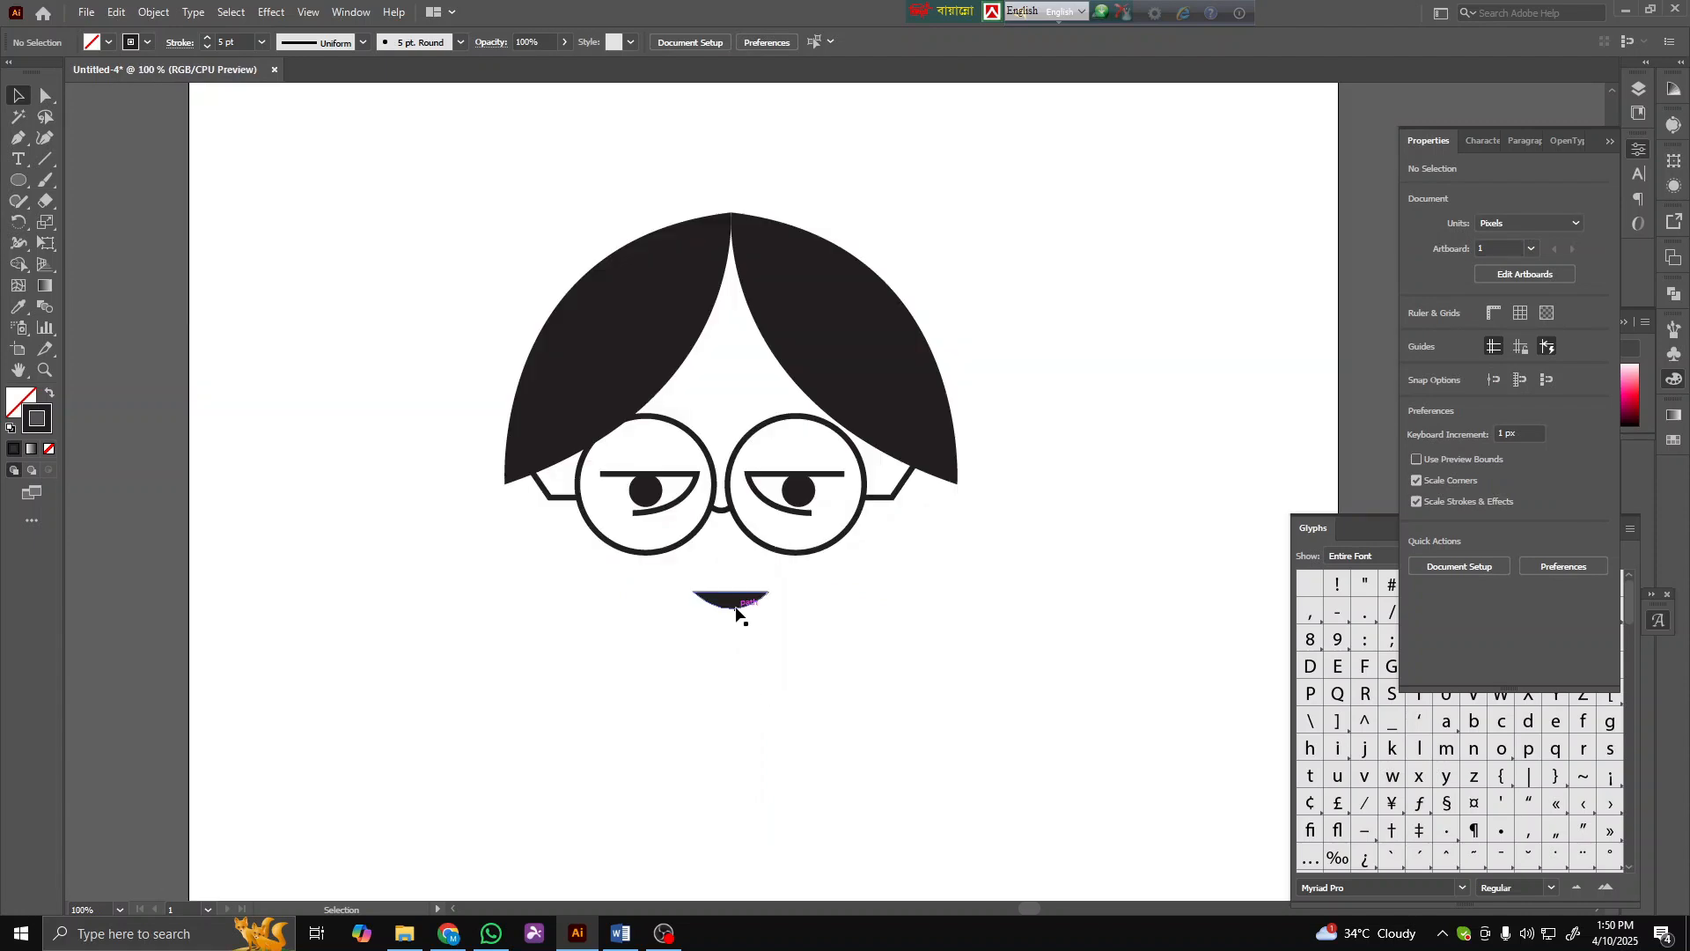
left_click(16, 141)
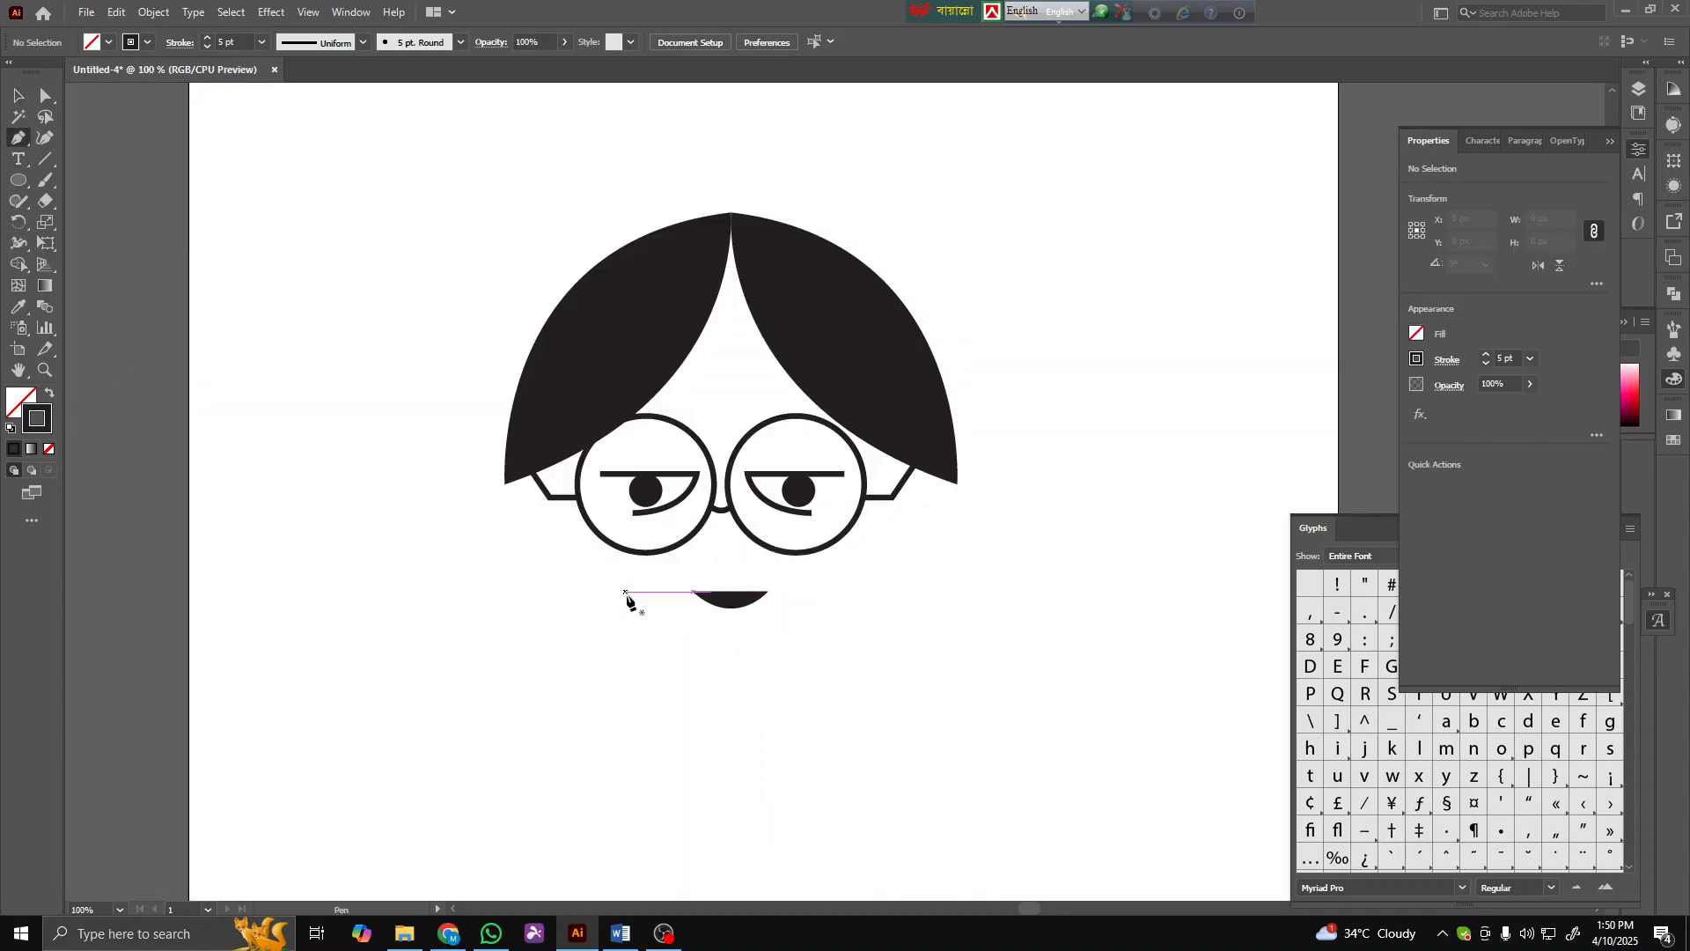
left_click(613, 377)
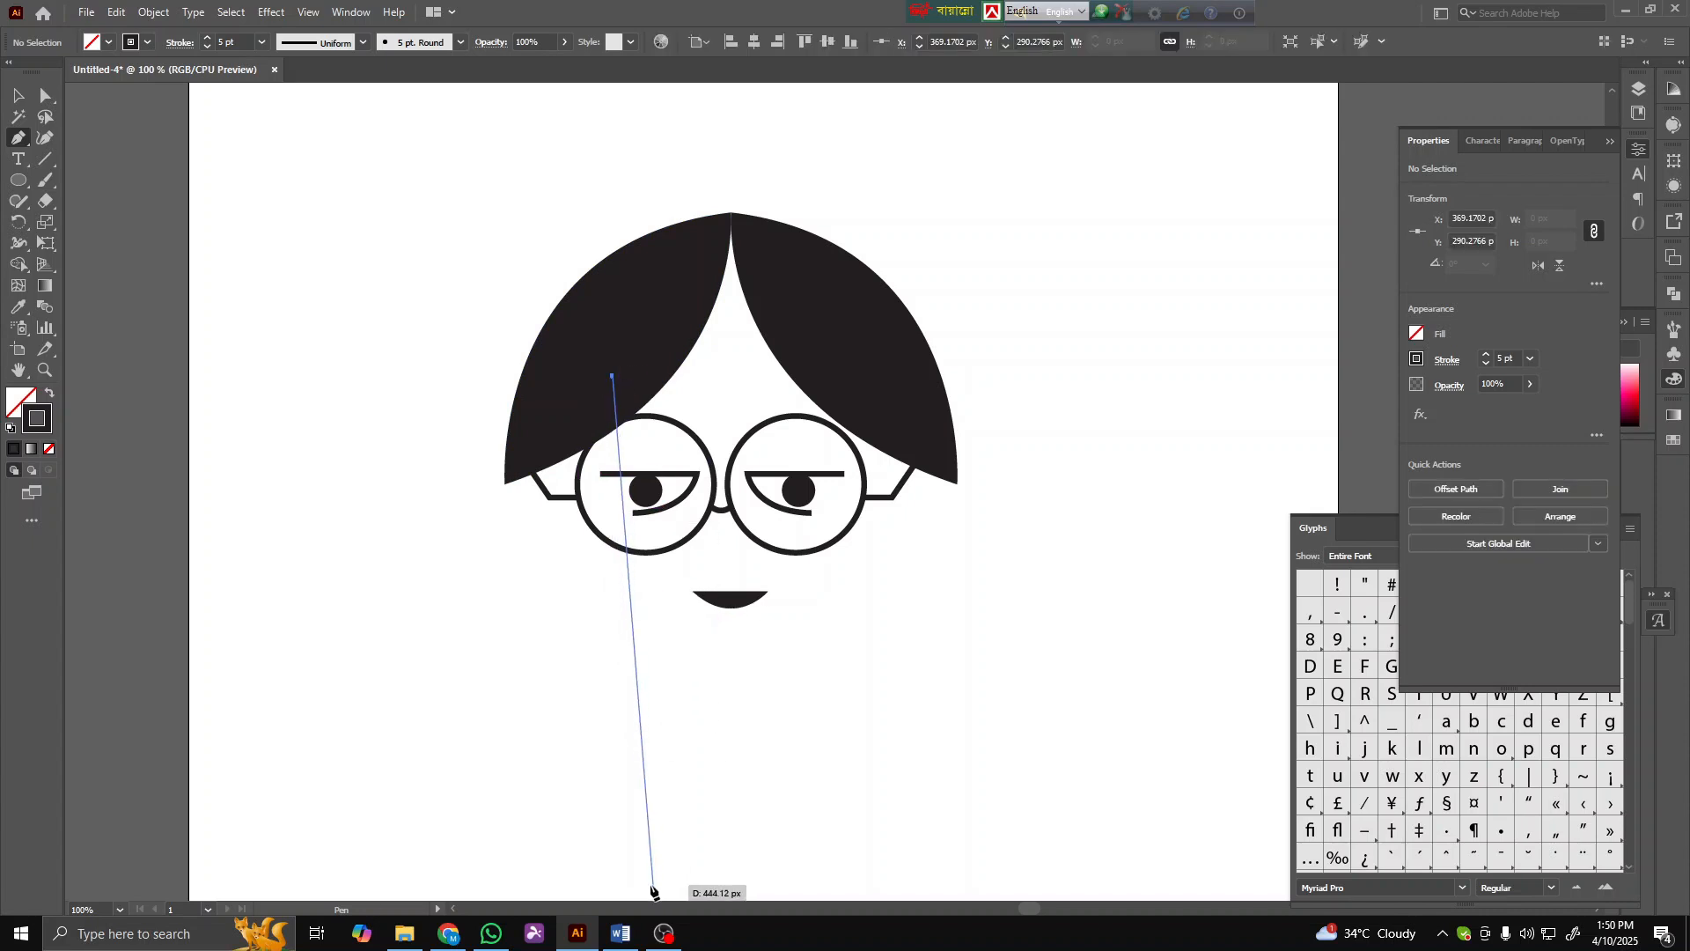
left_click_drag(556, 545, 558, 555)
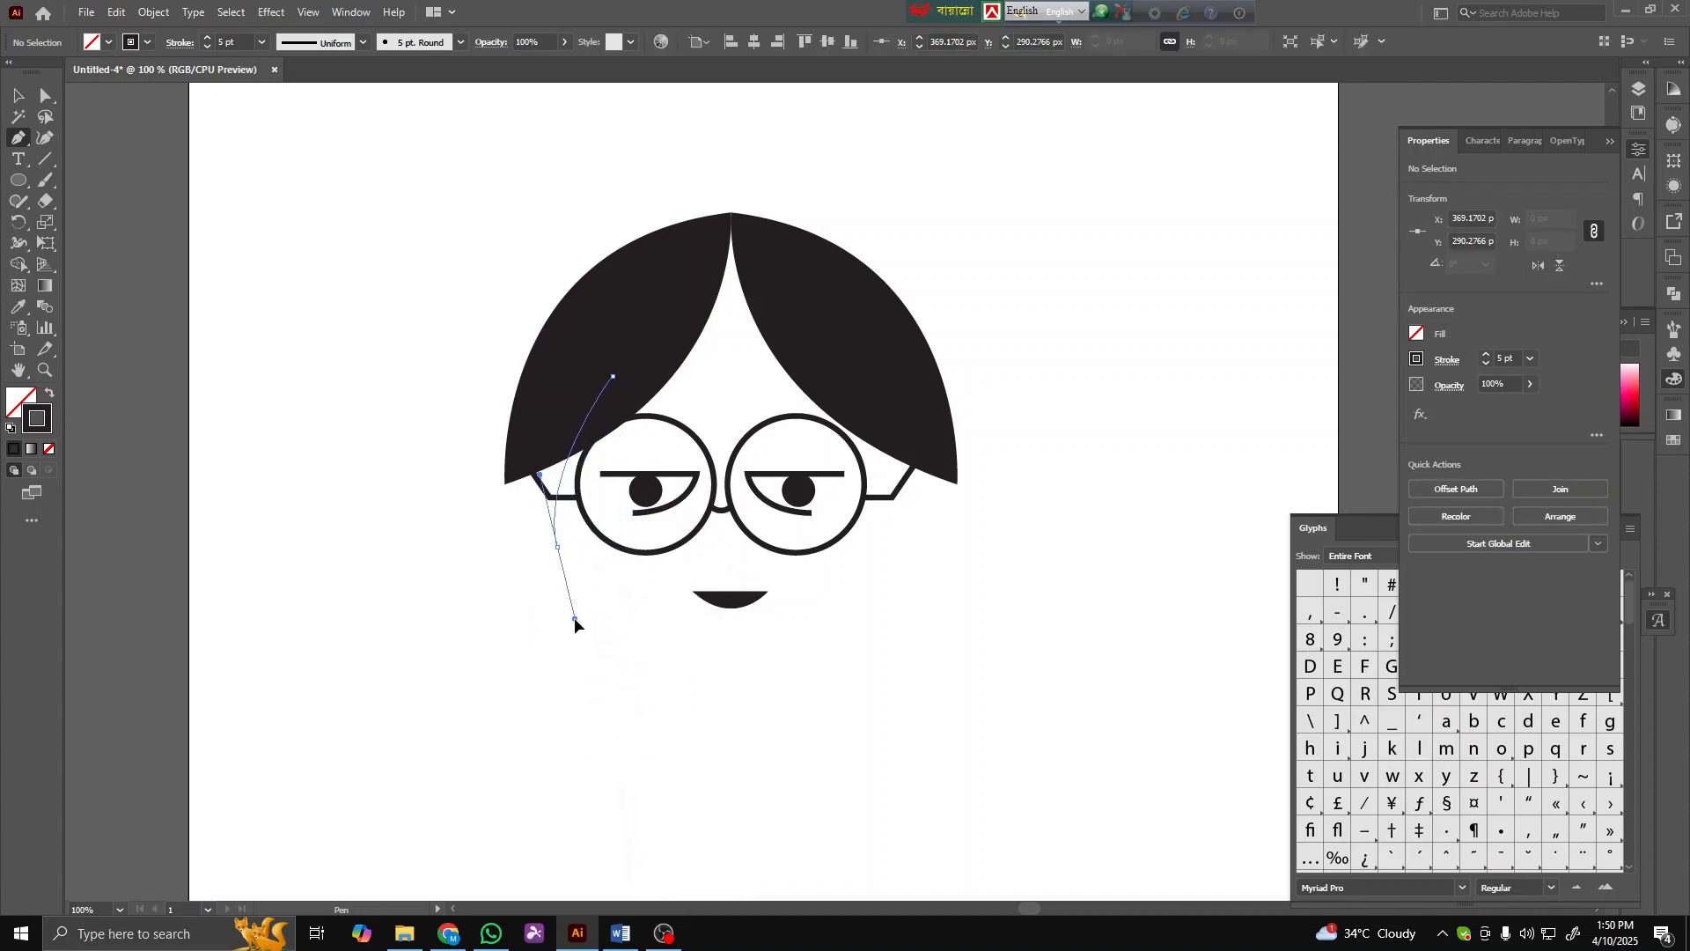
left_click_drag(782, 656, 900, 630)
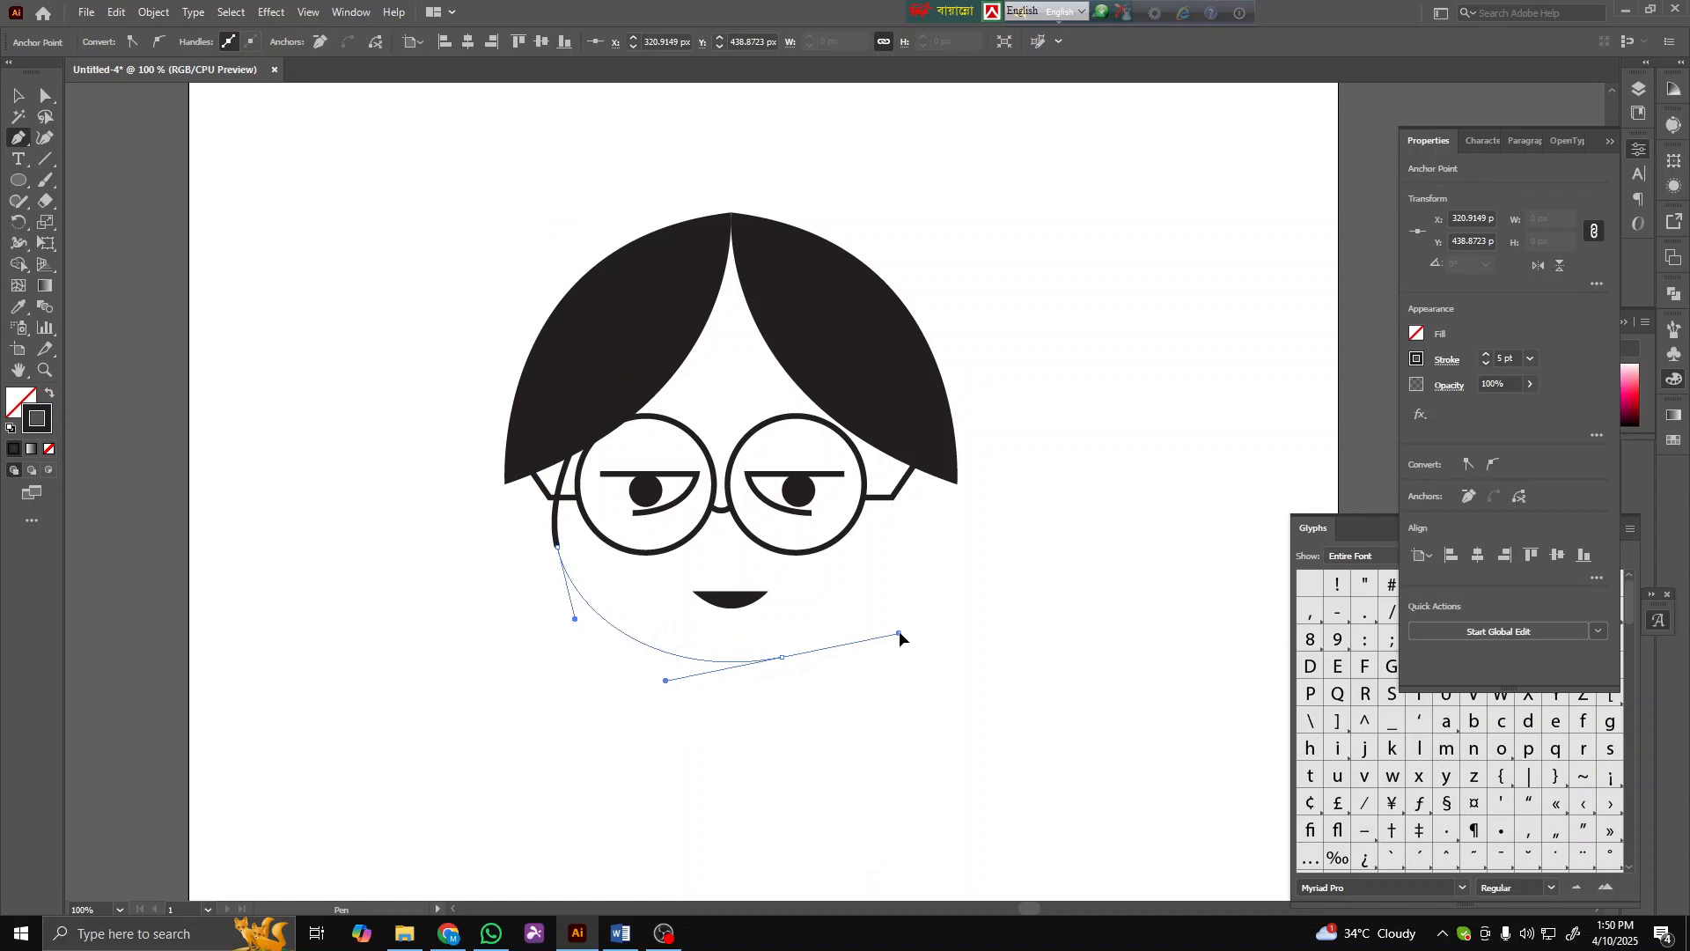
left_click_drag(893, 415, 833, 348)
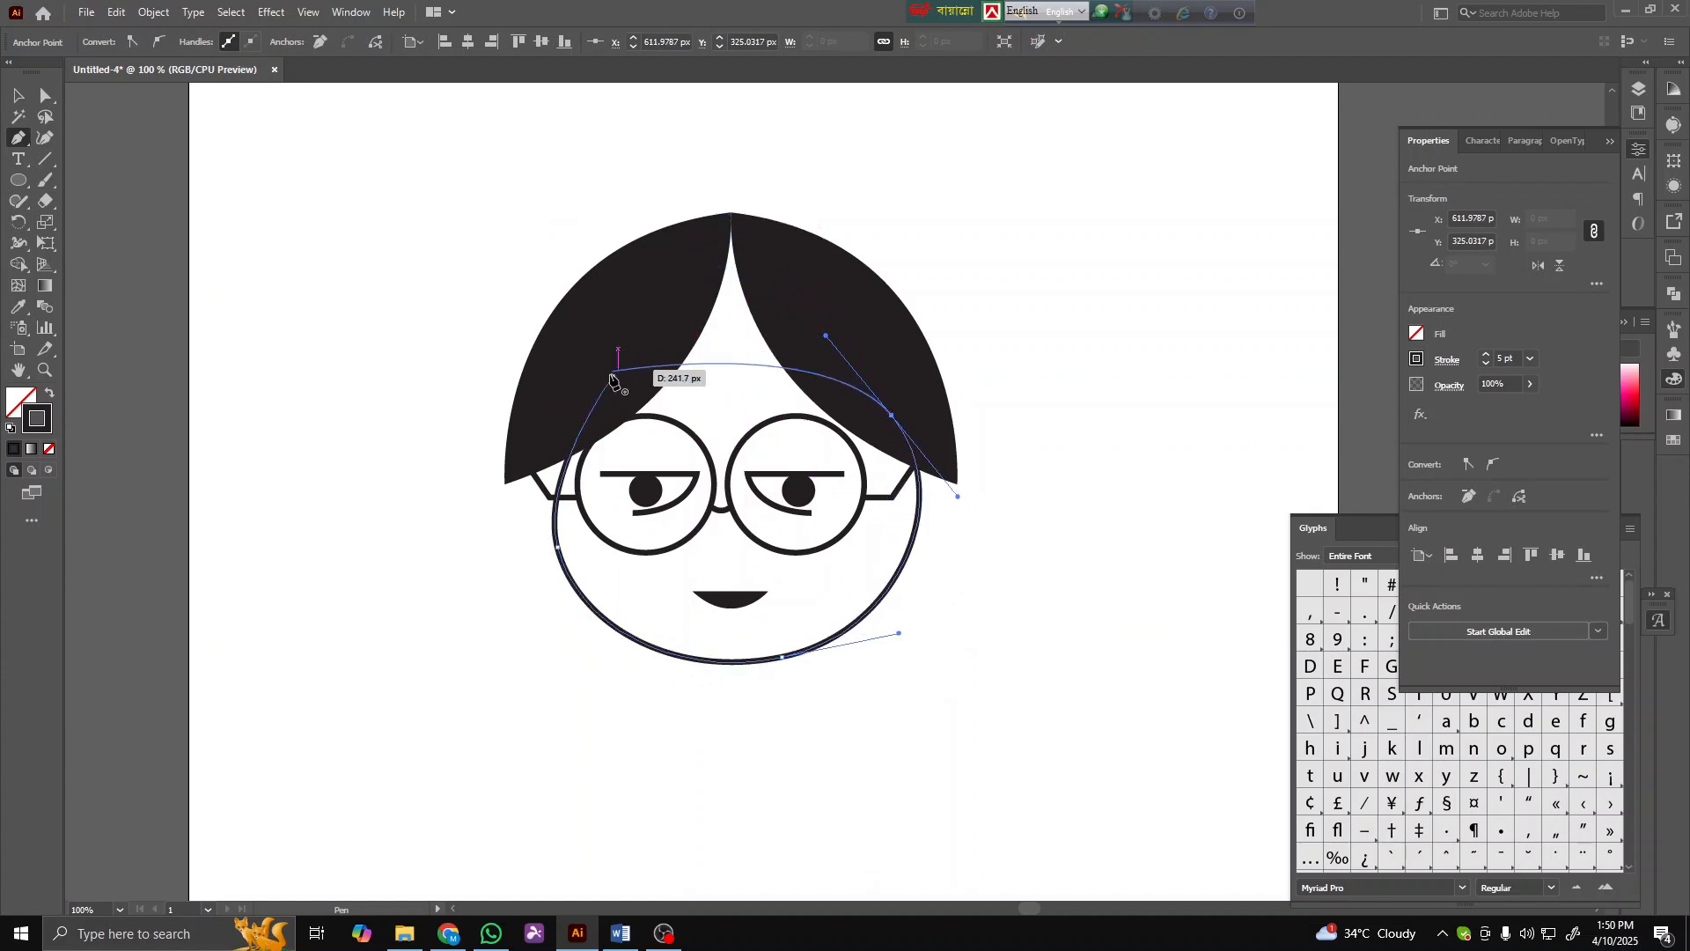
left_click_drag(612, 376, 719, 304)
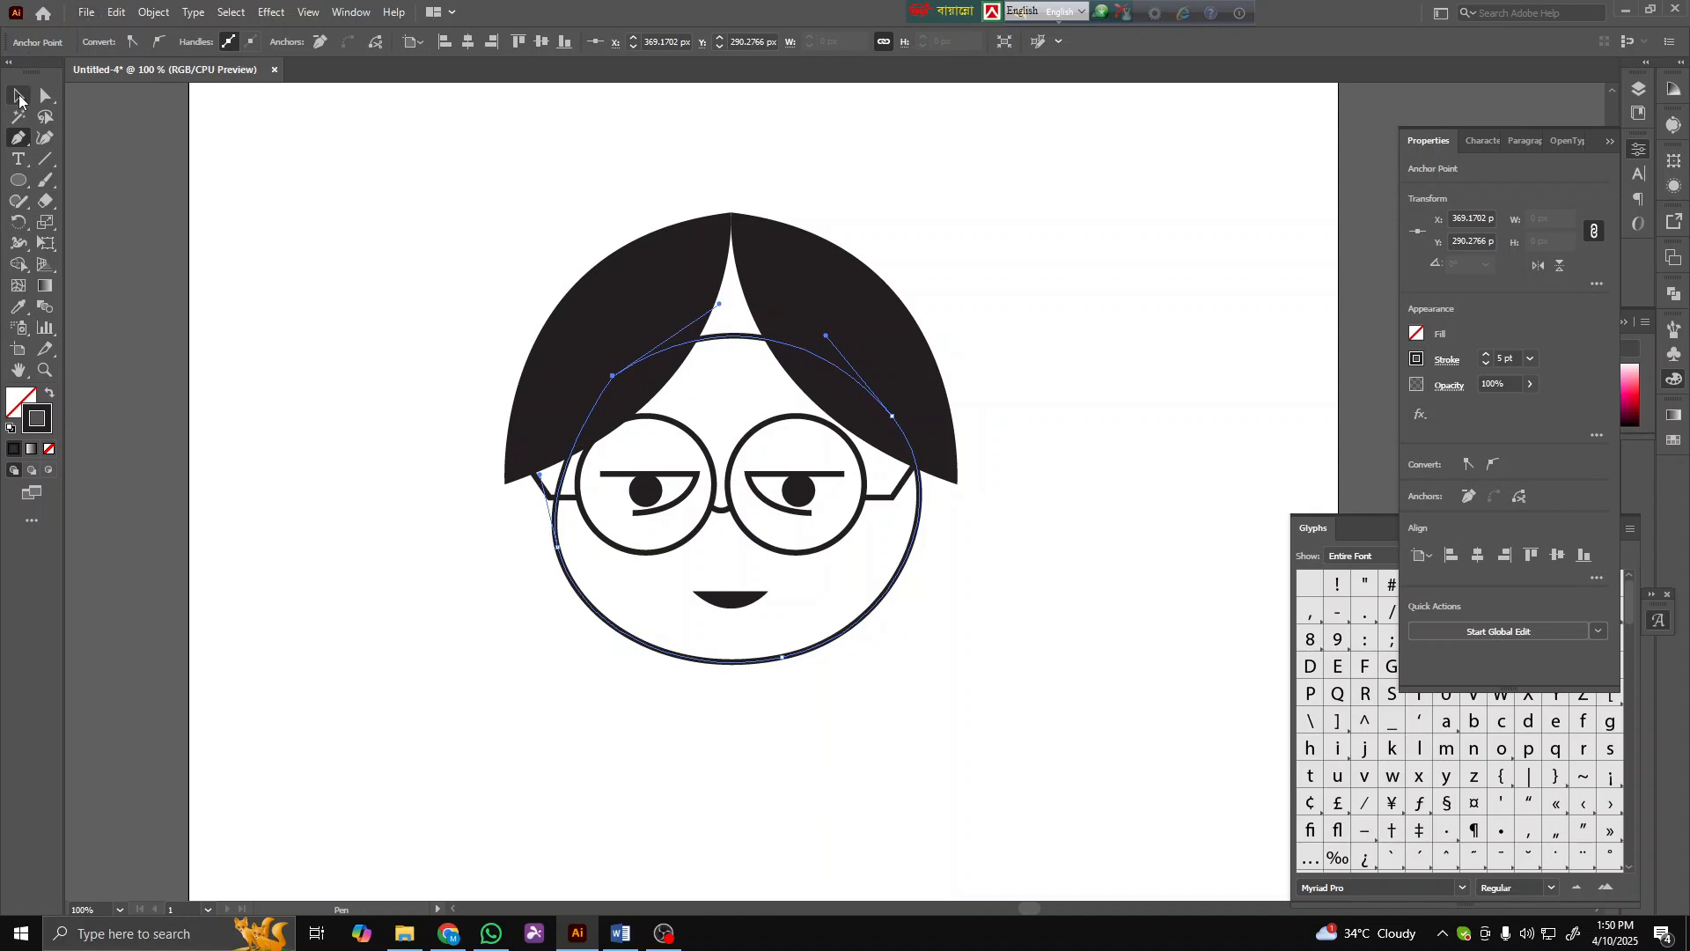
left_click(19, 96)
left_click(453, 654)
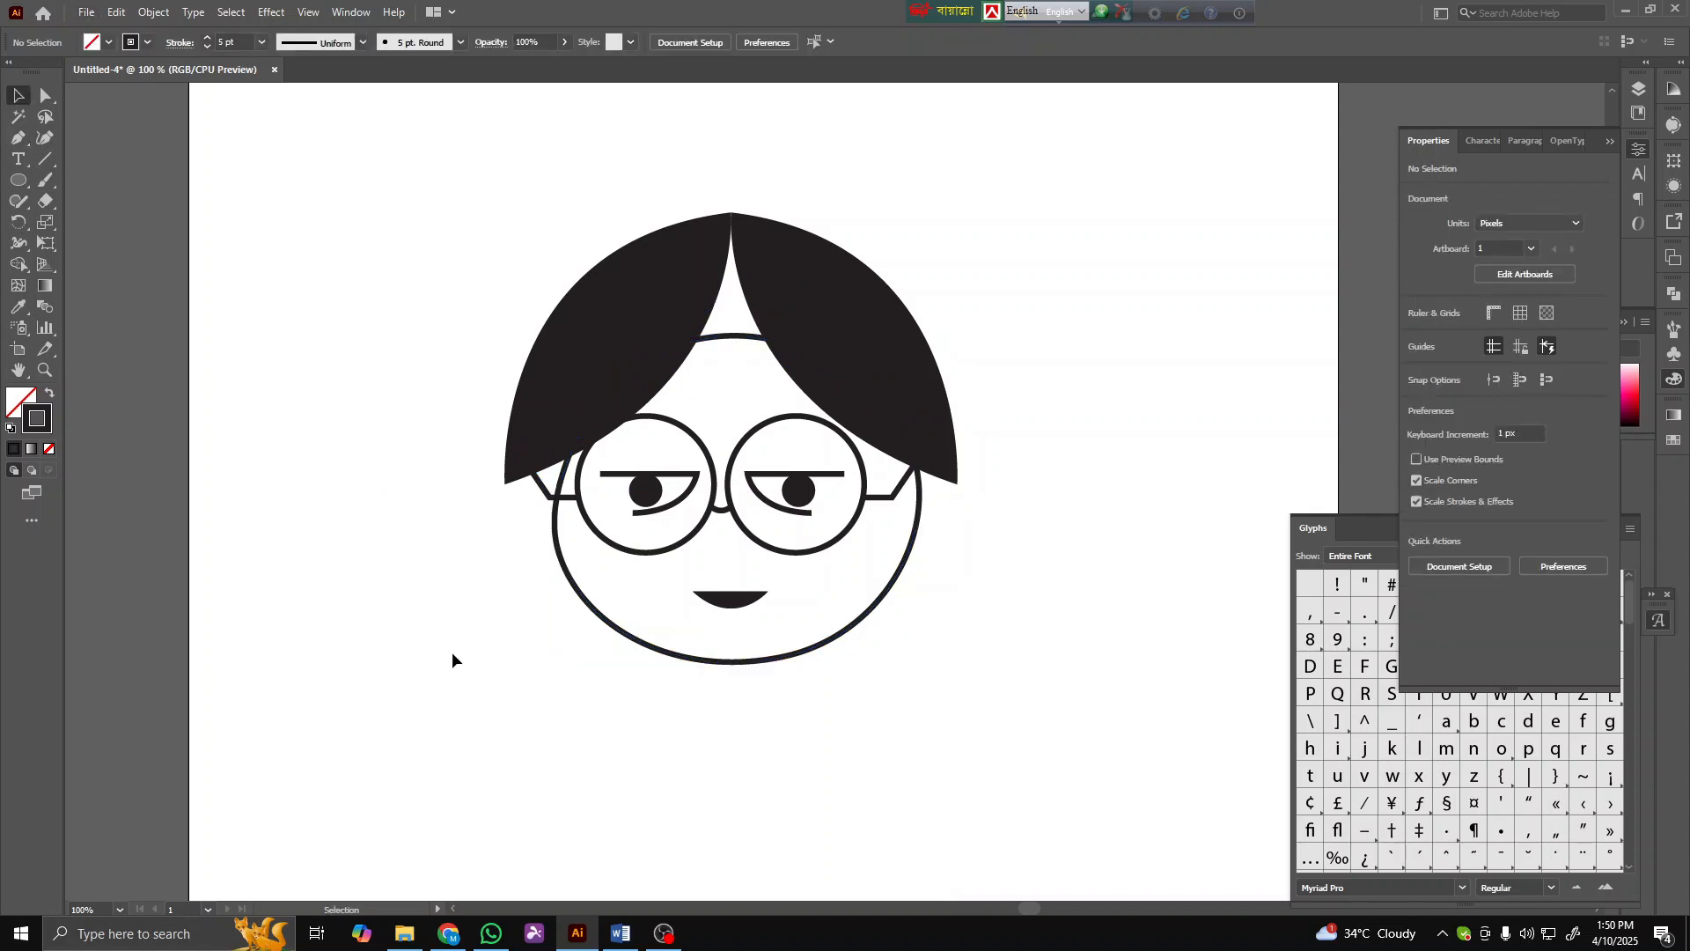
- Draw a zigzag fringe shape up to the hair's centre parting with the Pen tool and fill it black
left_click(12, 138)
left_click(685, 326)
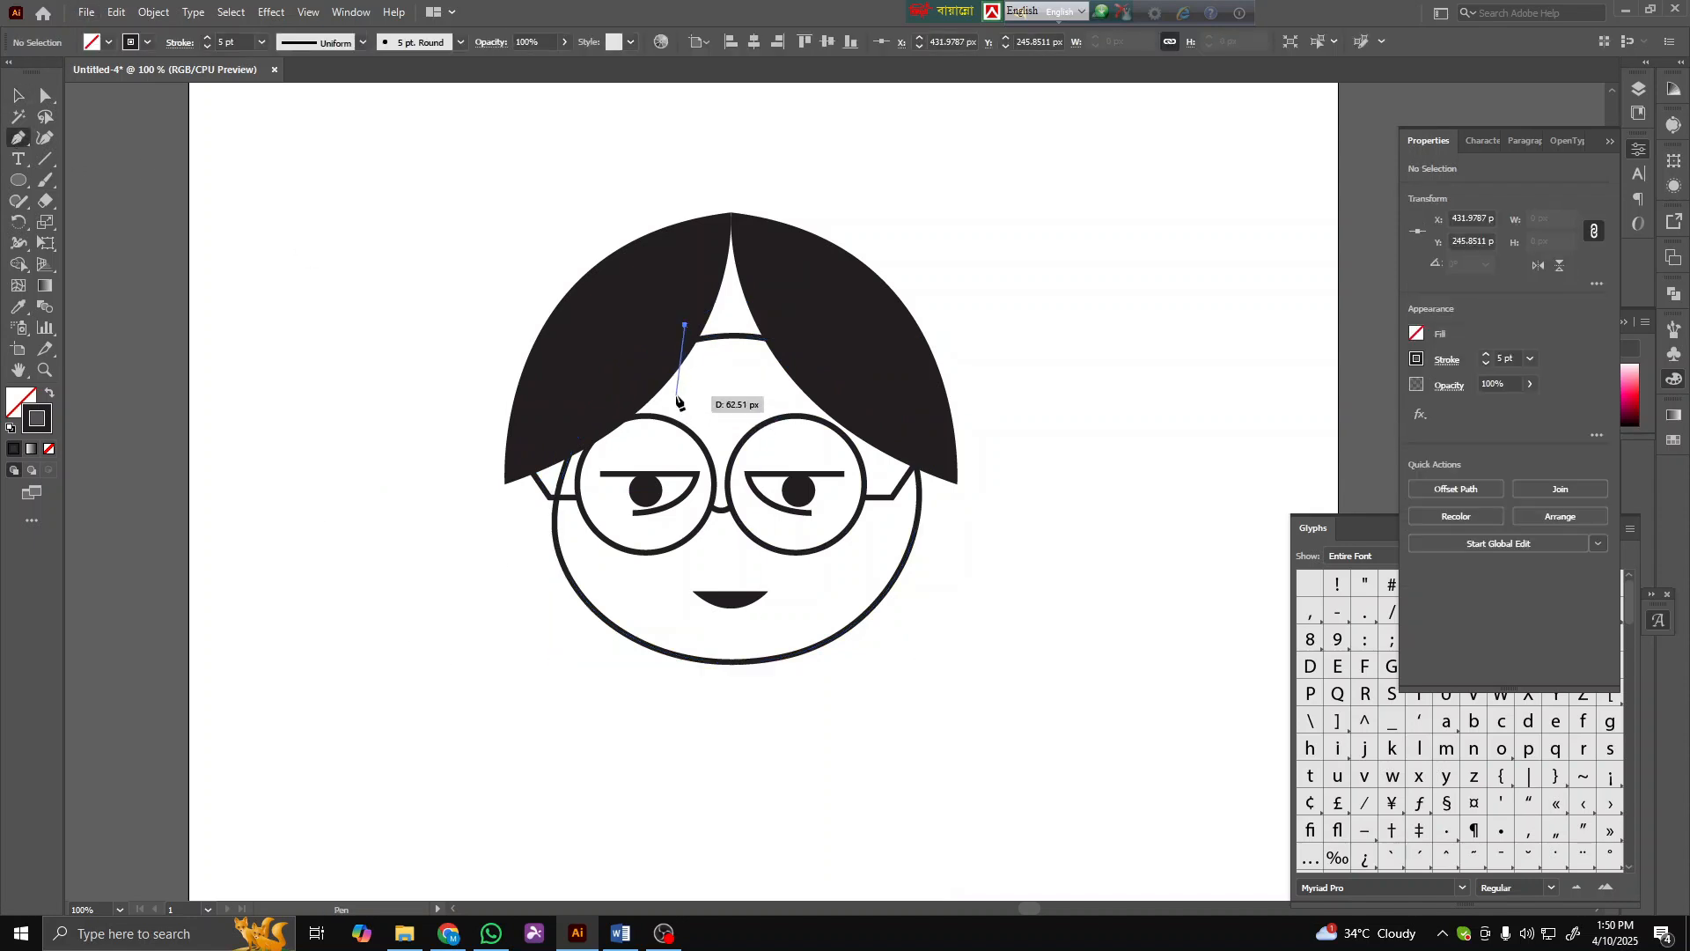
left_click_drag(677, 390, 698, 383)
left_click(698, 377)
left_click(704, 390)
left_click(714, 366)
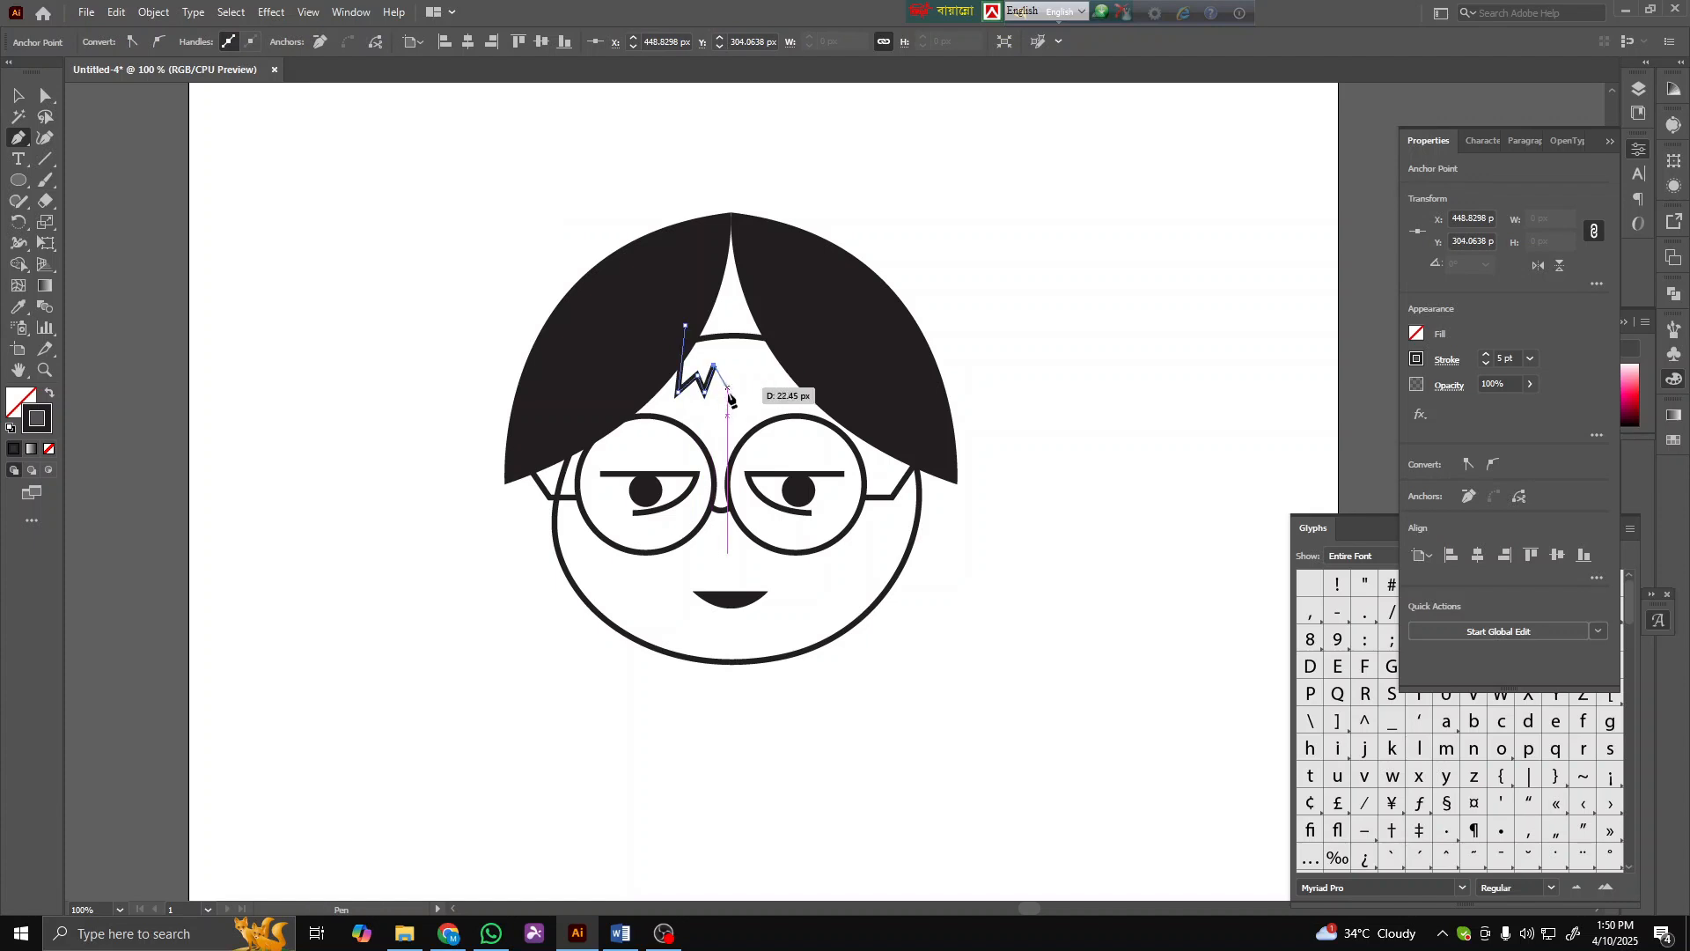
left_click(727, 391)
left_click(730, 370)
left_click(741, 397)
left_click(753, 373)
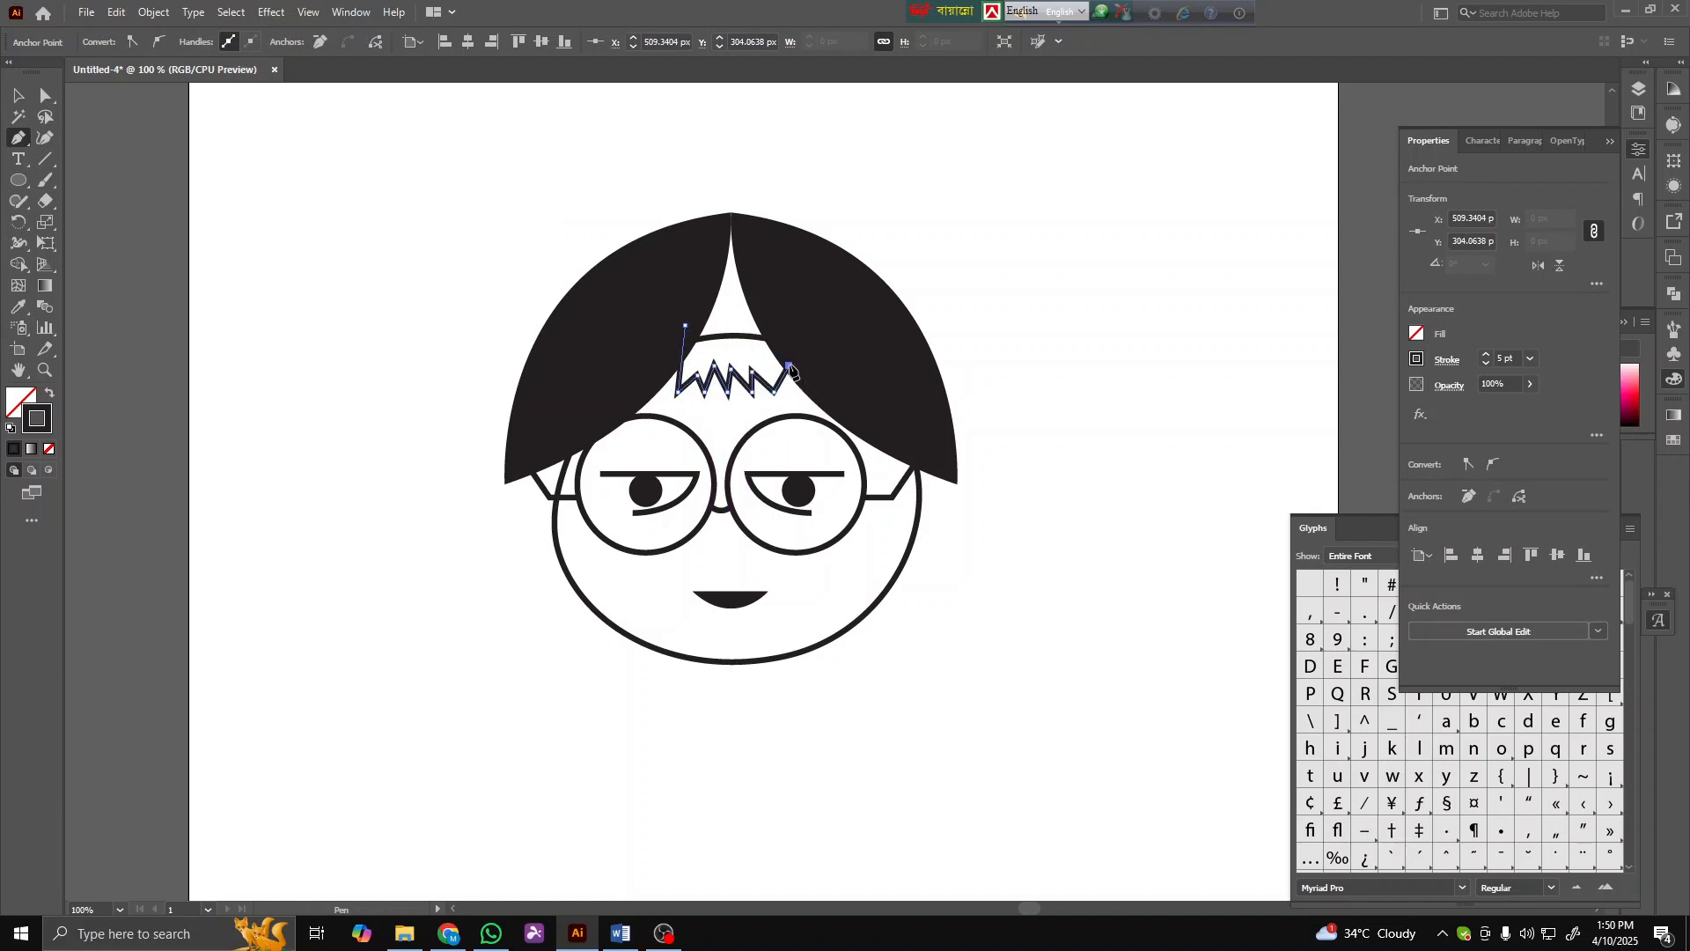
key("ctrl+z")
left_click(774, 378)
left_click(789, 391)
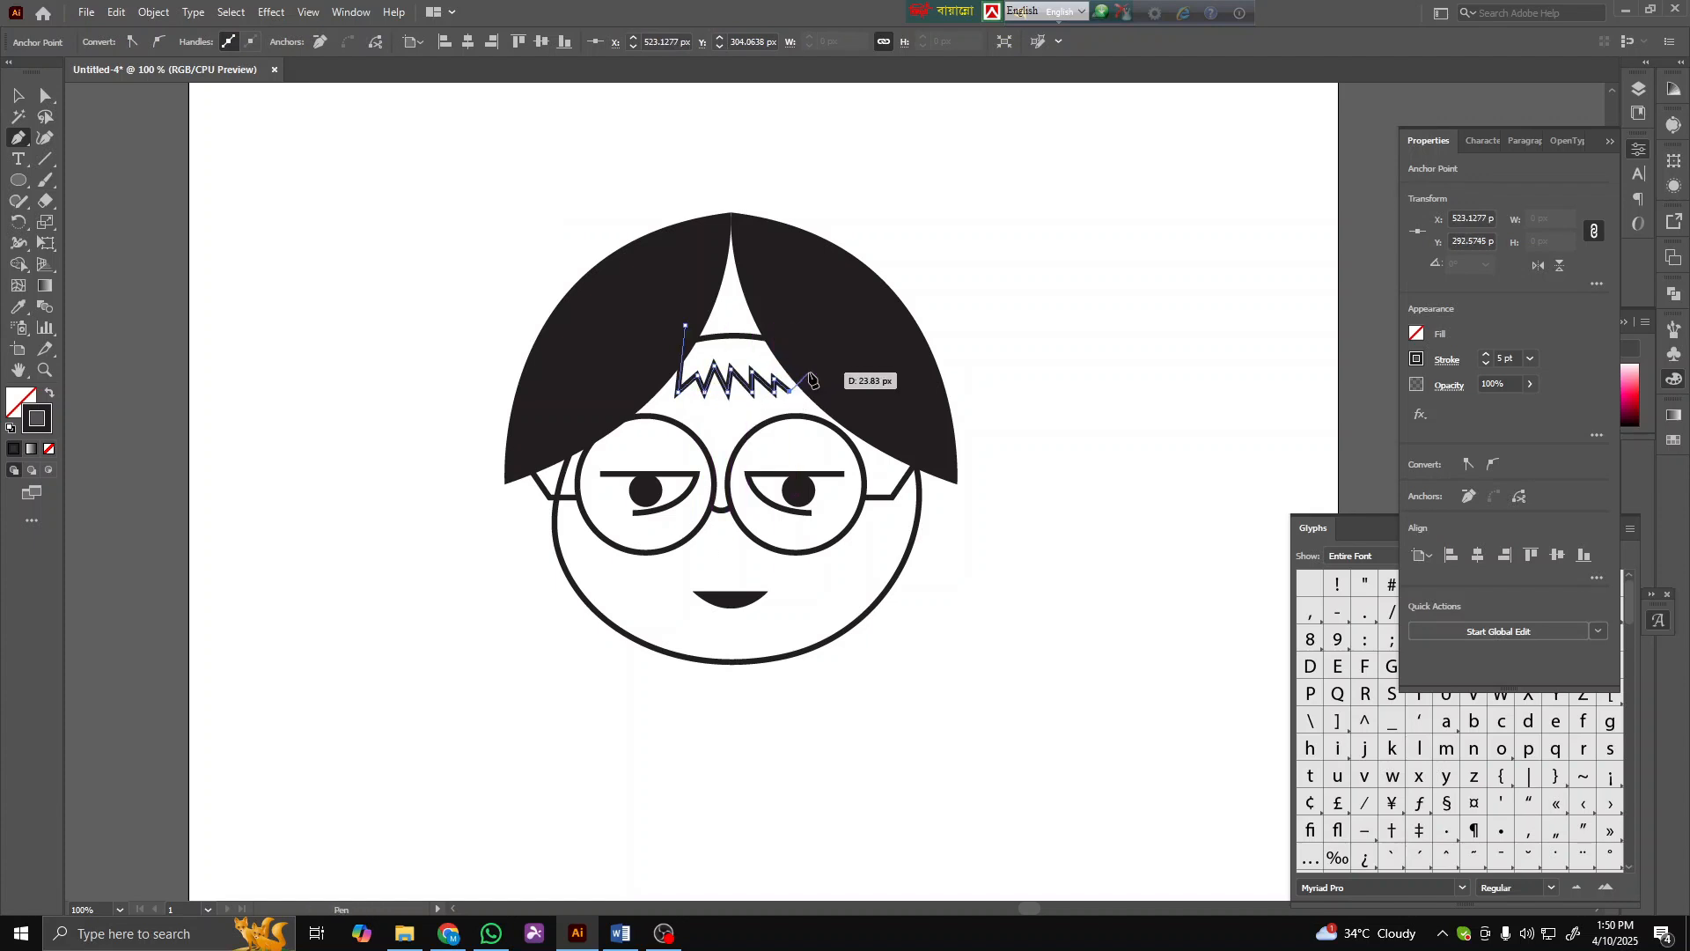
left_click(810, 374)
left_click(731, 213)
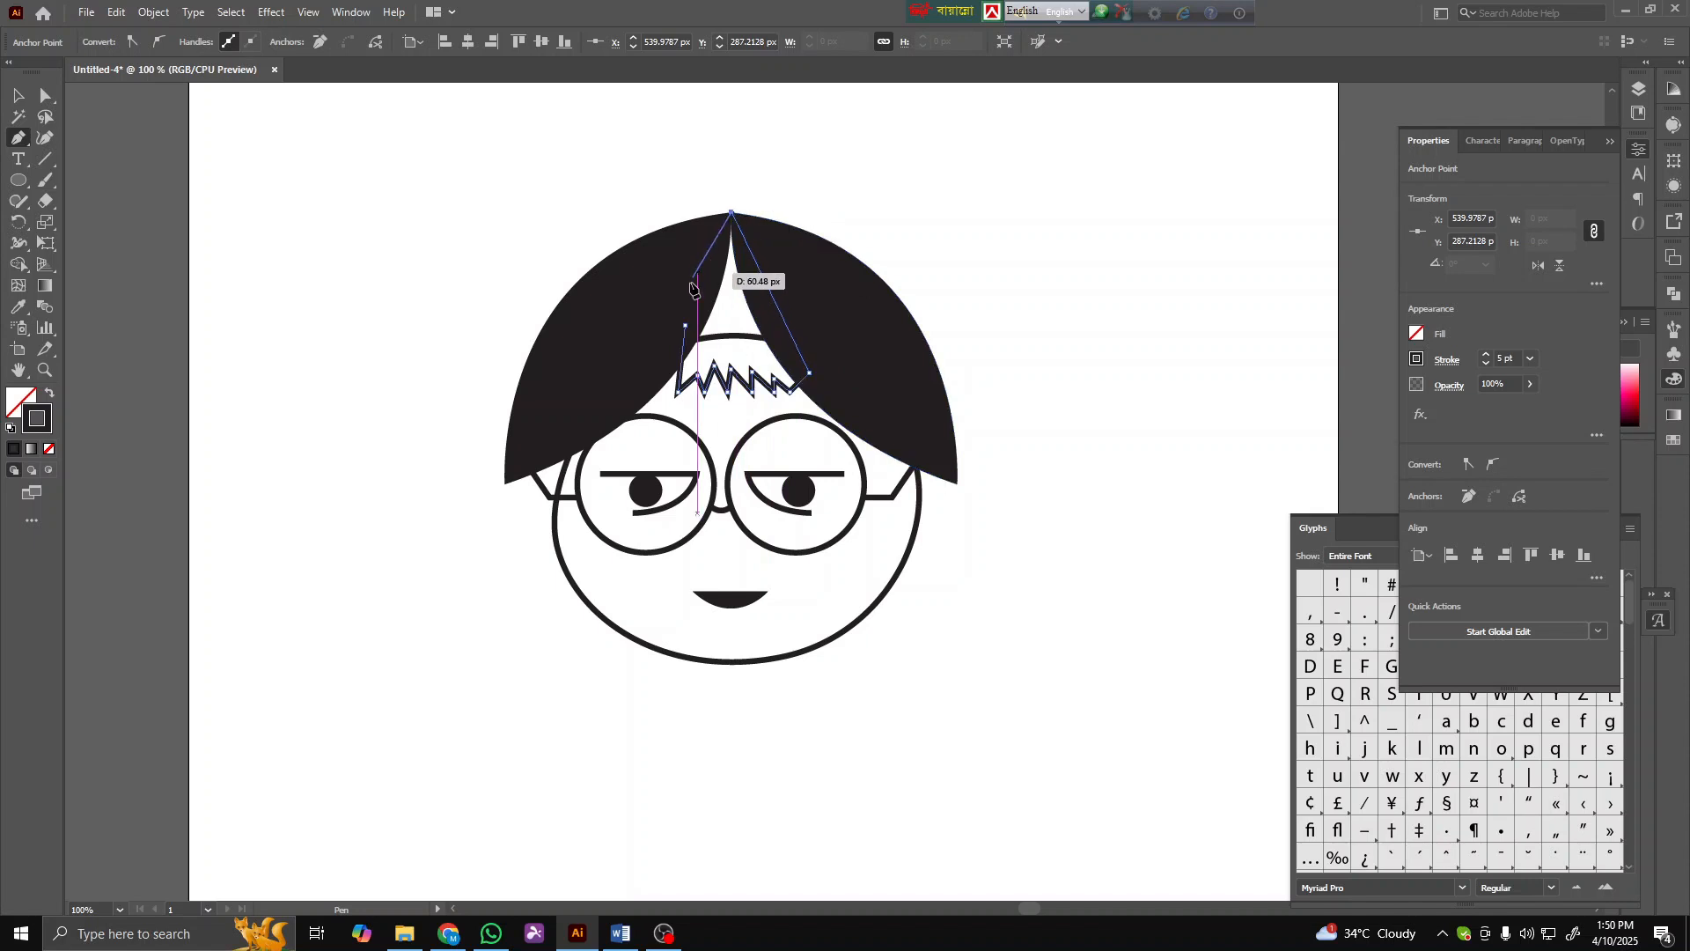
left_click(684, 325)
left_click(50, 398)
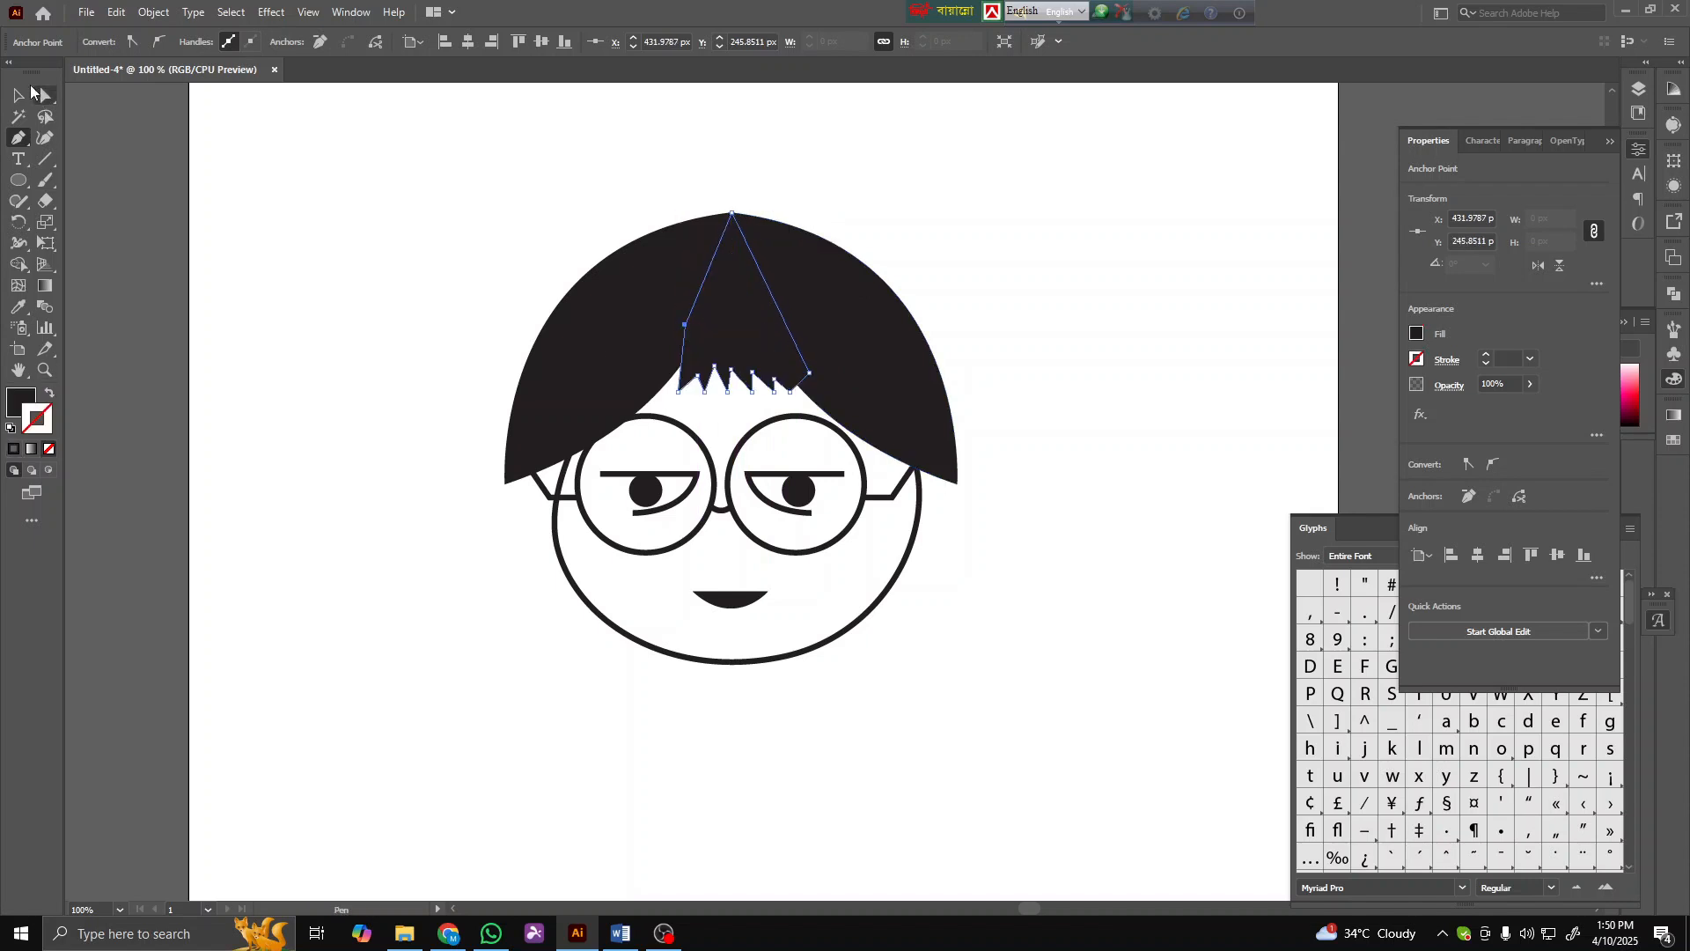
- Select the face outline and nudge it slightly up and to the left under the hair
left_click(19, 116)
left_click(375, 446)
scroll(378, 448, "down", 2)
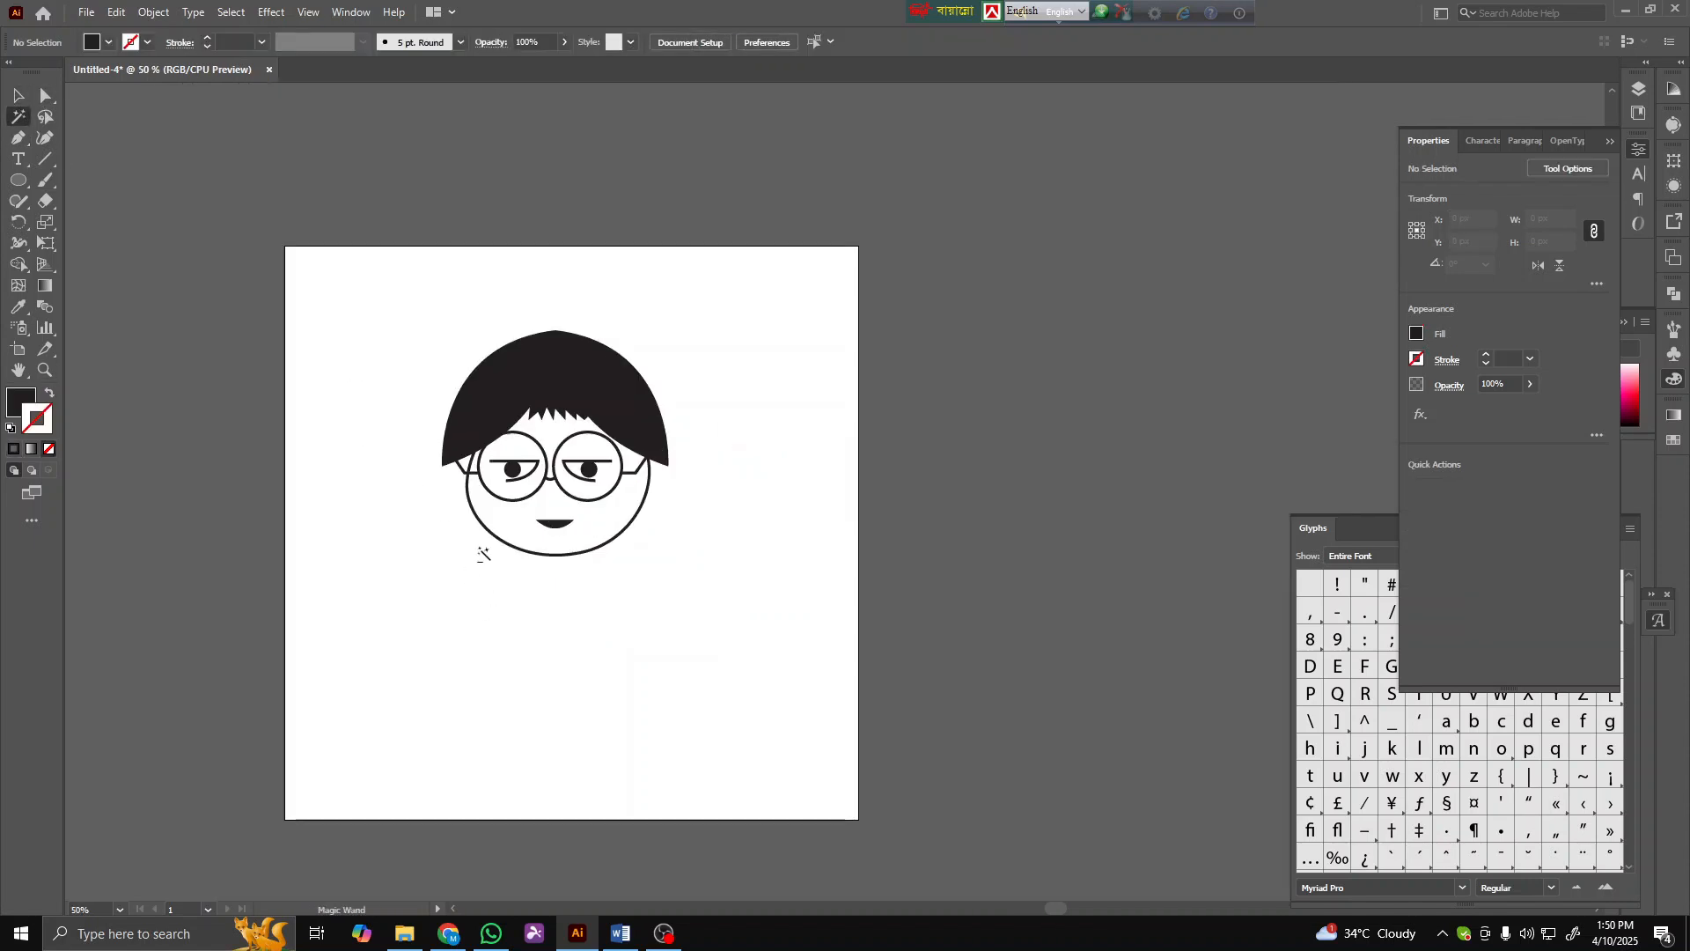
scroll(484, 554, "up", 2)
left_click(562, 556)
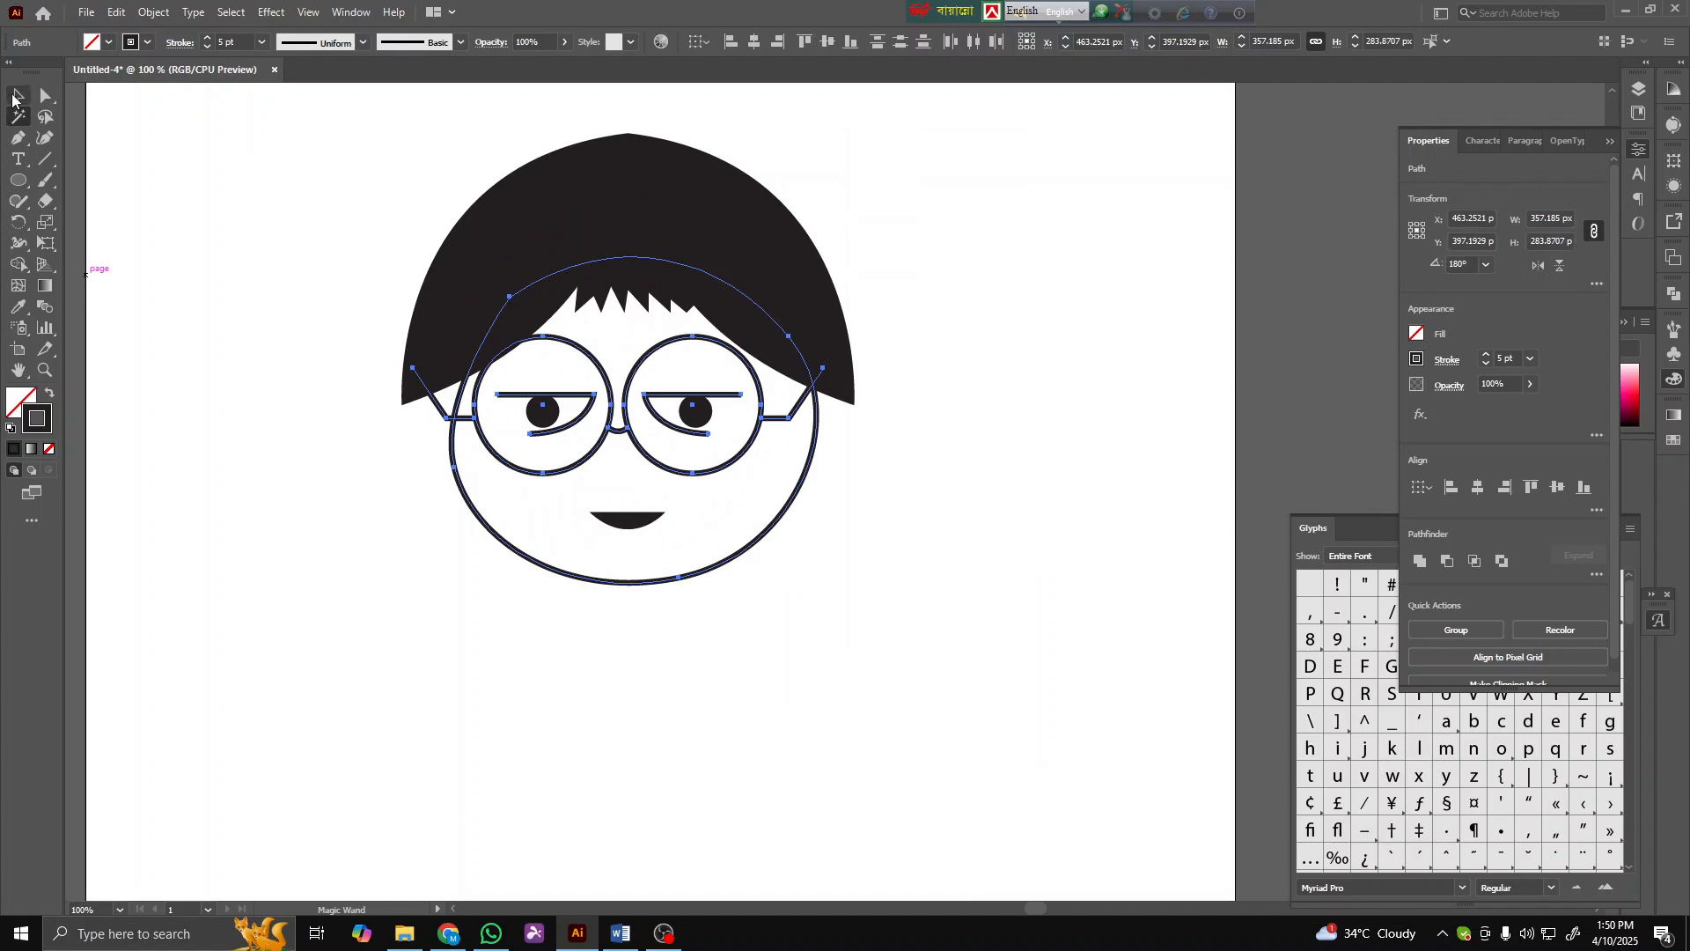
left_click(13, 97)
left_click(280, 303)
left_click_drag(661, 581, 653, 573)
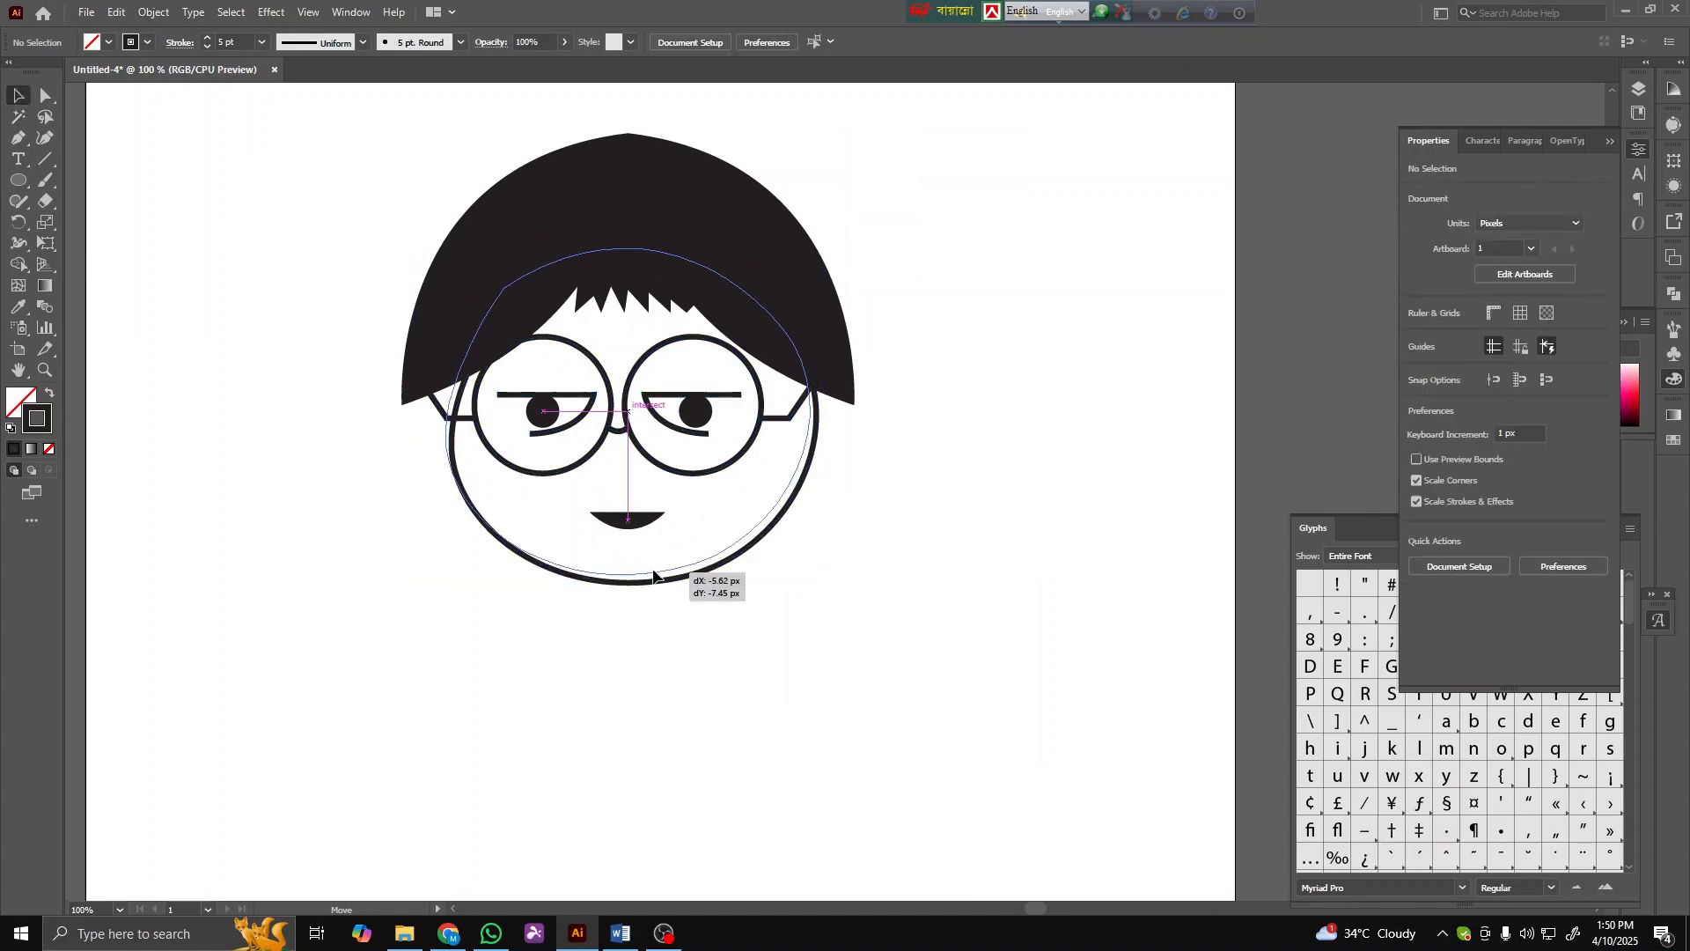
left_click(637, 700)
scroll(604, 676, "down", 1)
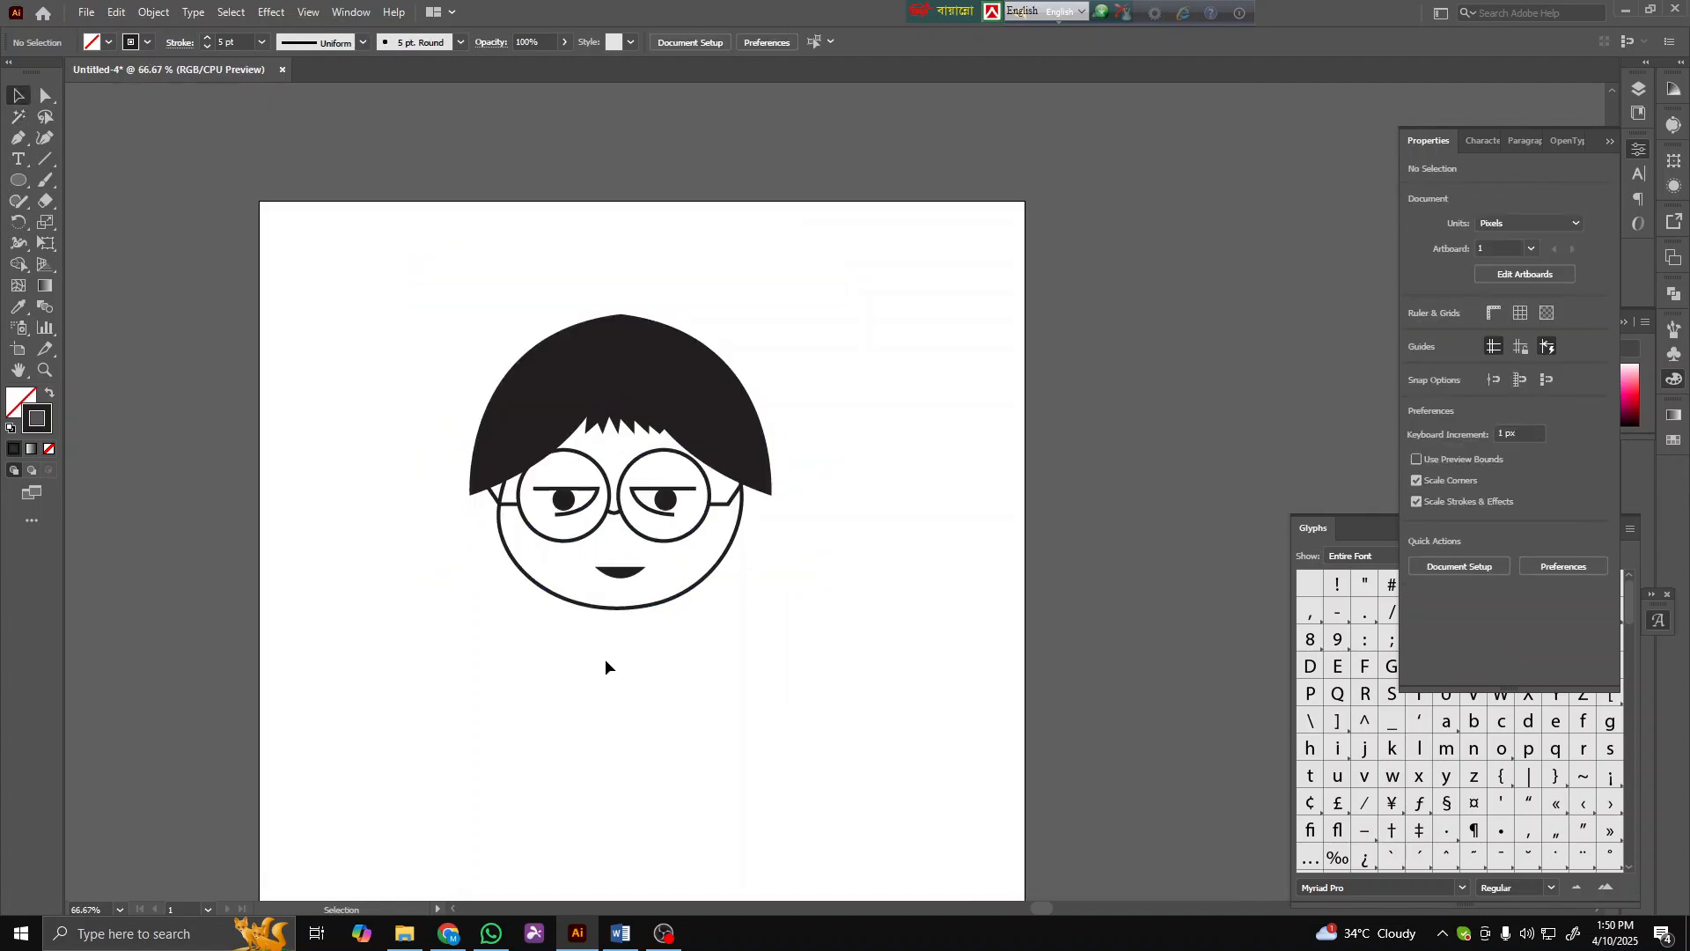
left_click_drag(668, 607, 674, 610)
left_click(616, 653)
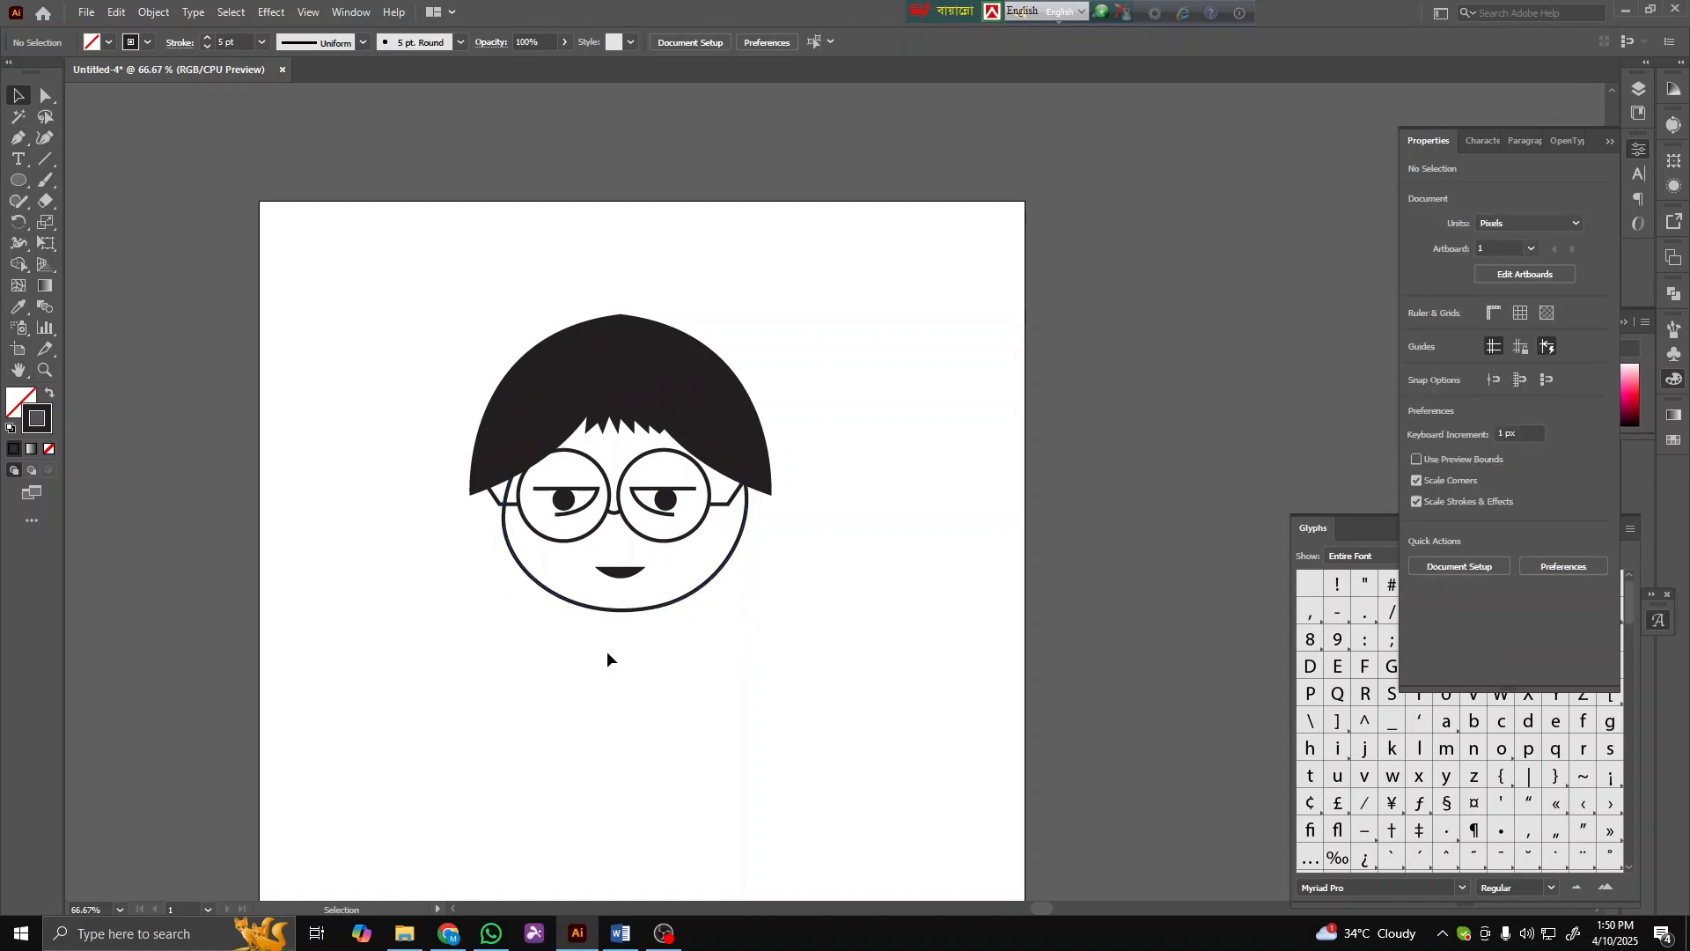
- Reshape the face outline's curves by adjusting its anchor handles with the Direct Selection tool
left_click(620, 609)
left_click(46, 95)
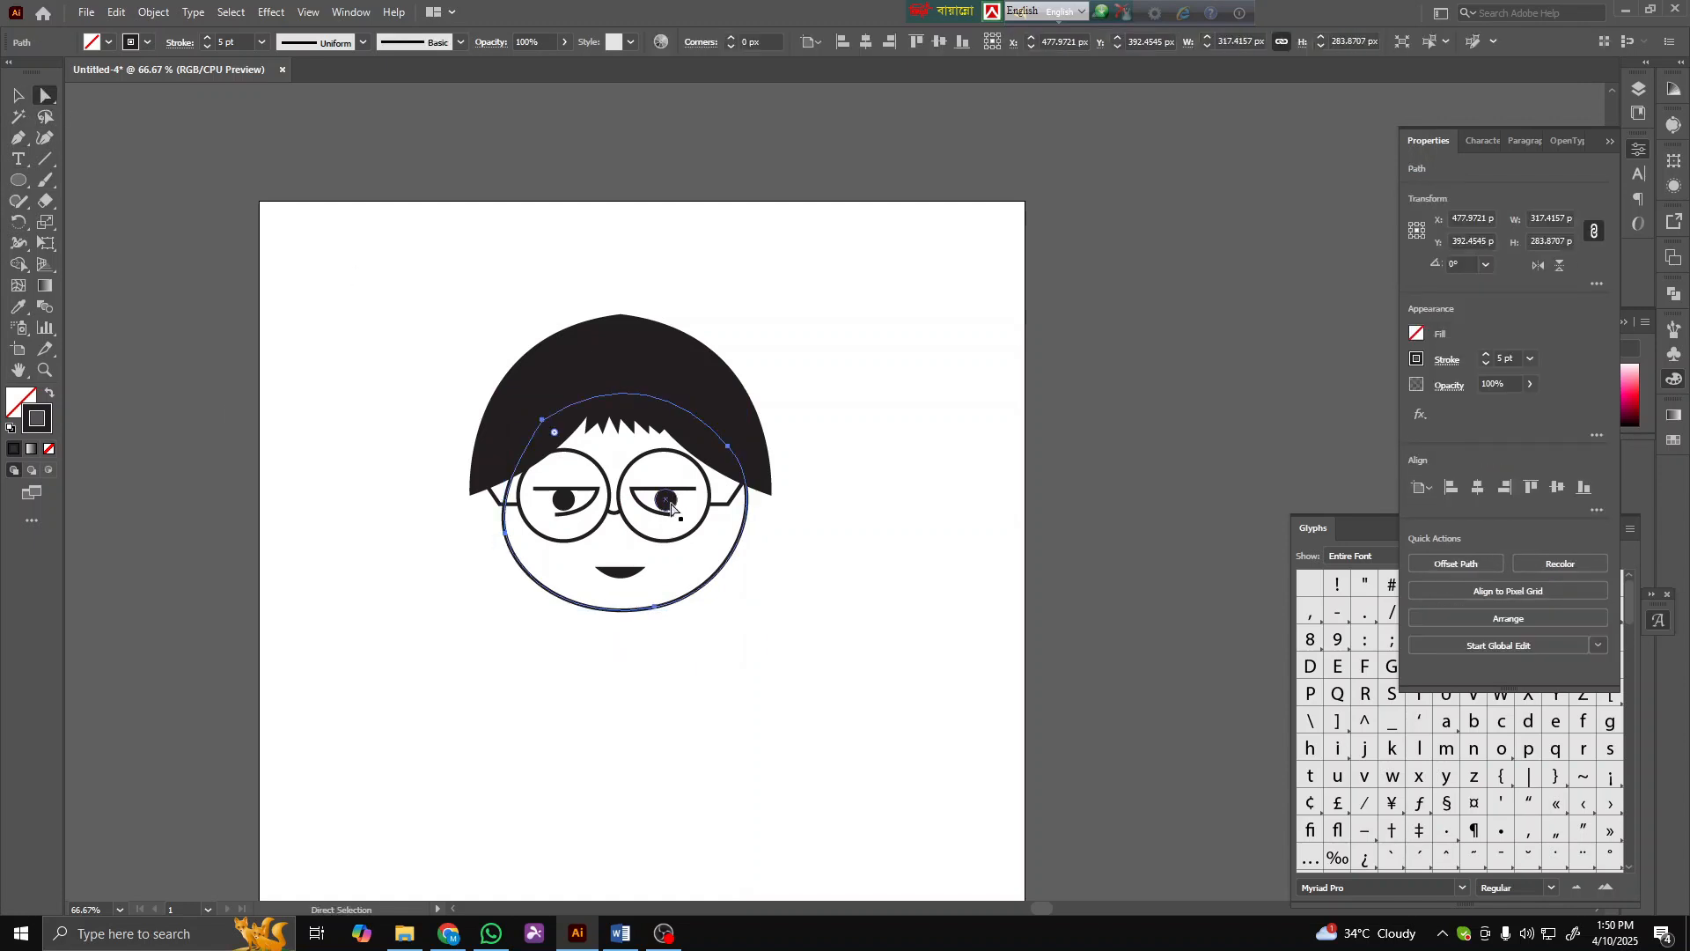
left_click_drag(728, 446, 715, 433)
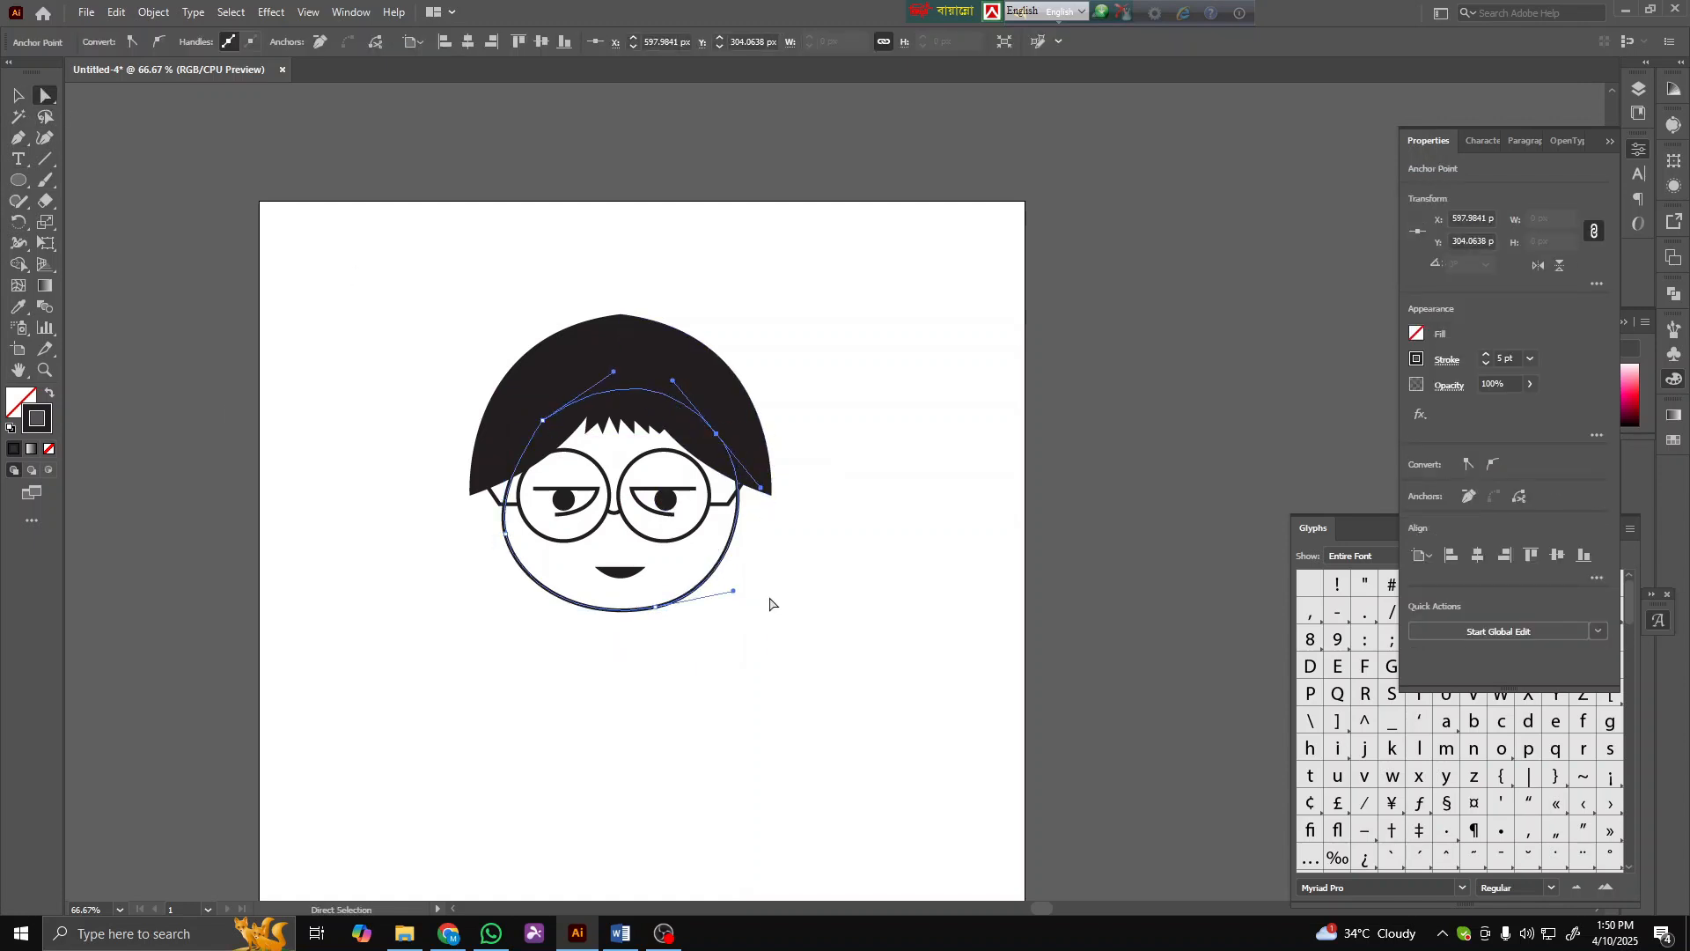
left_click(654, 610)
left_click_drag(746, 588, 723, 627)
left_click(537, 685)
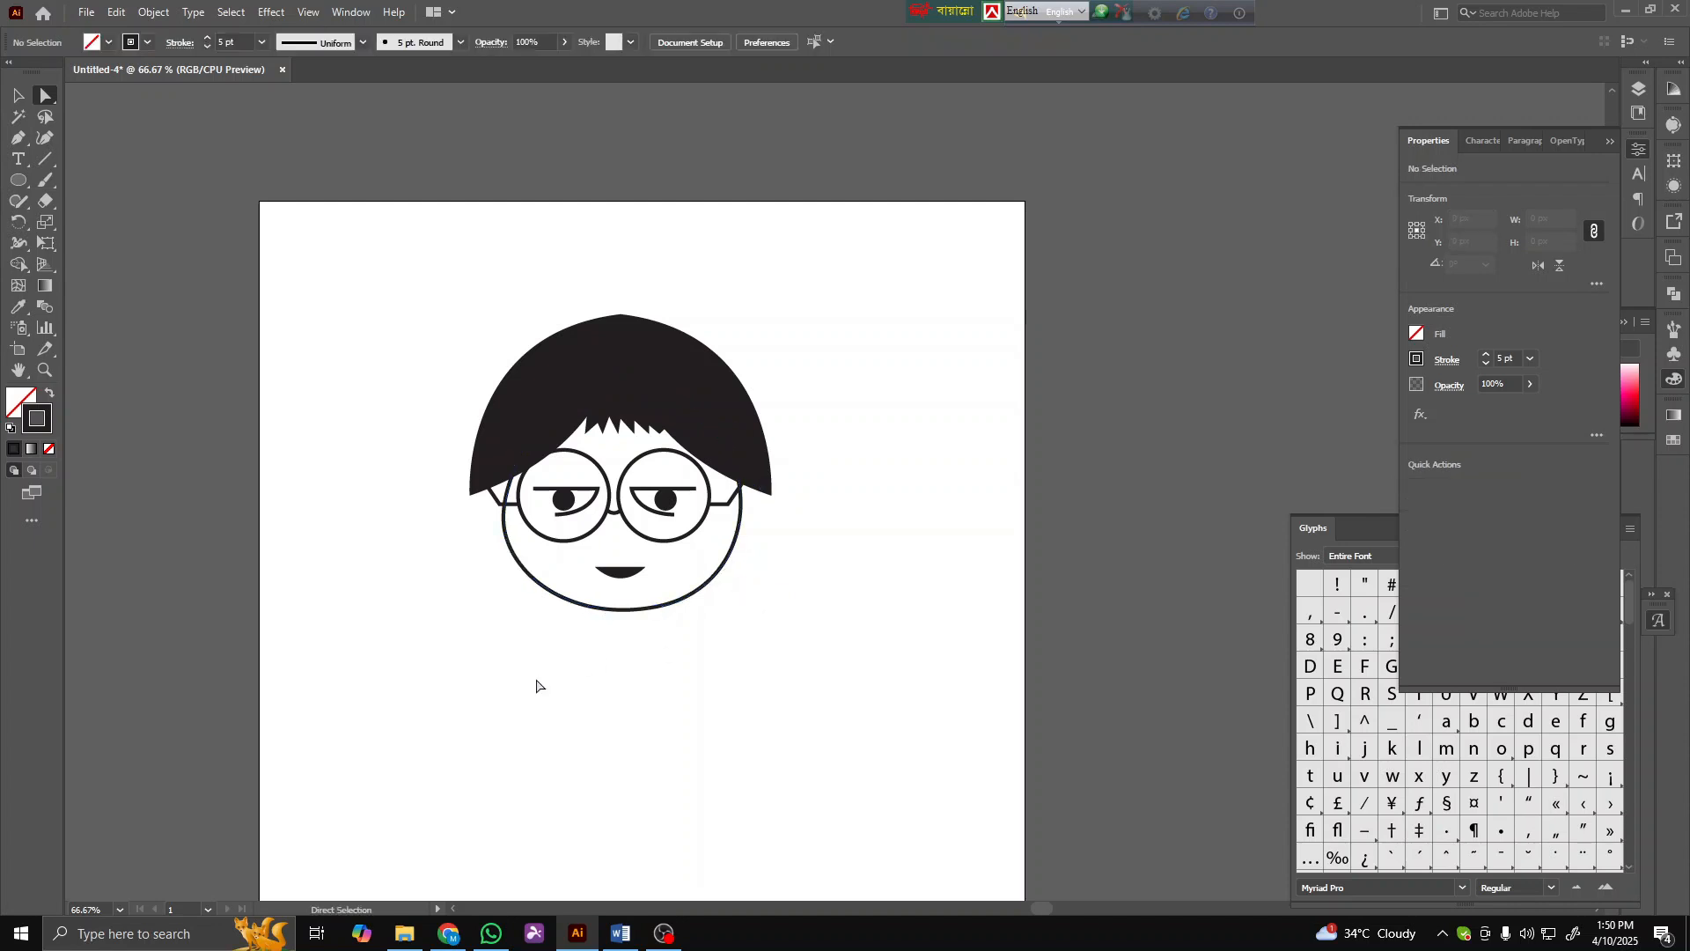
left_click(743, 528)
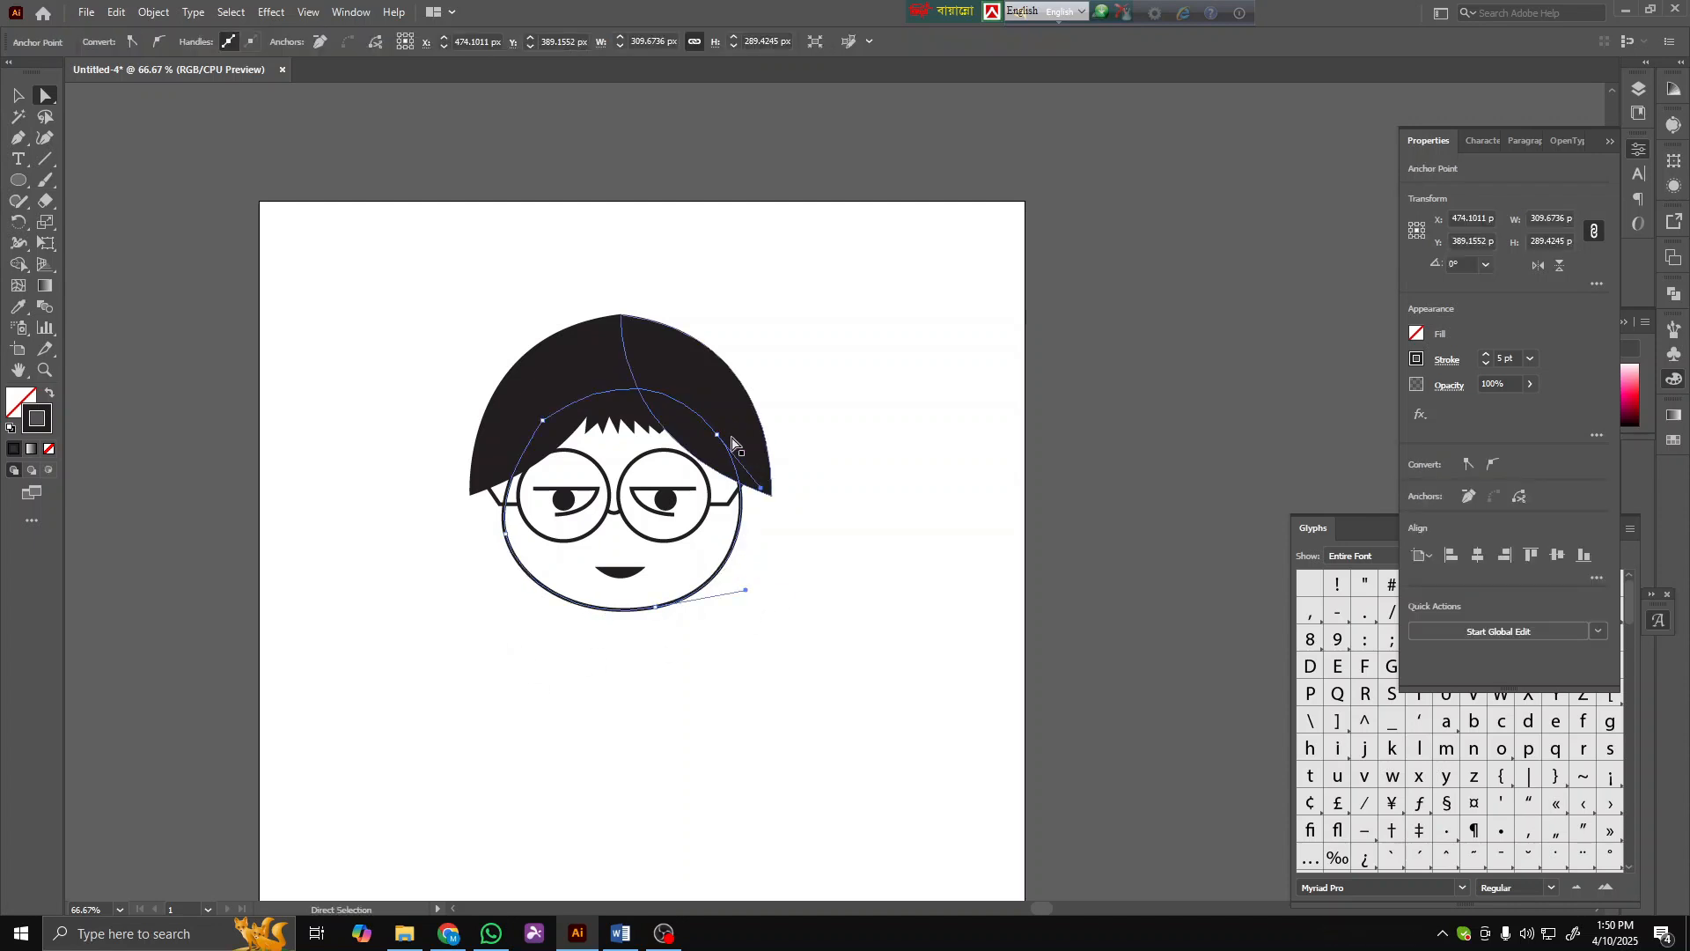
left_click_drag(718, 437, 749, 503)
left_click(754, 551)
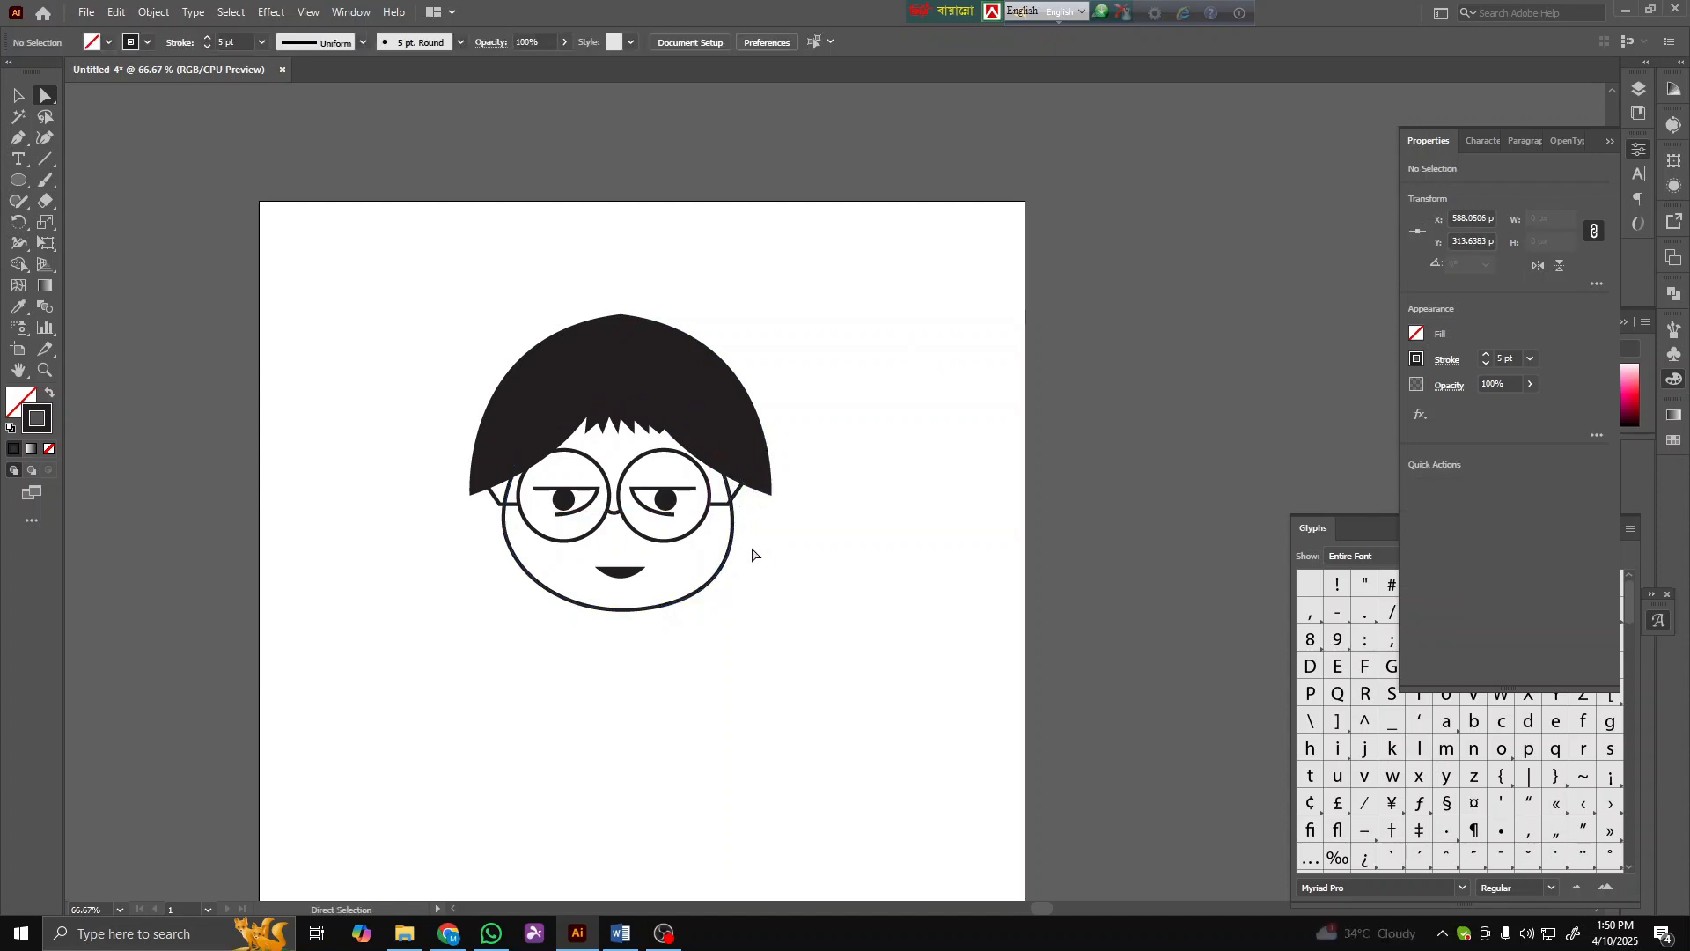
- Fill the face outline with a light skin tone, colour edd9a6
left_click(607, 610)
double_click(21, 403)
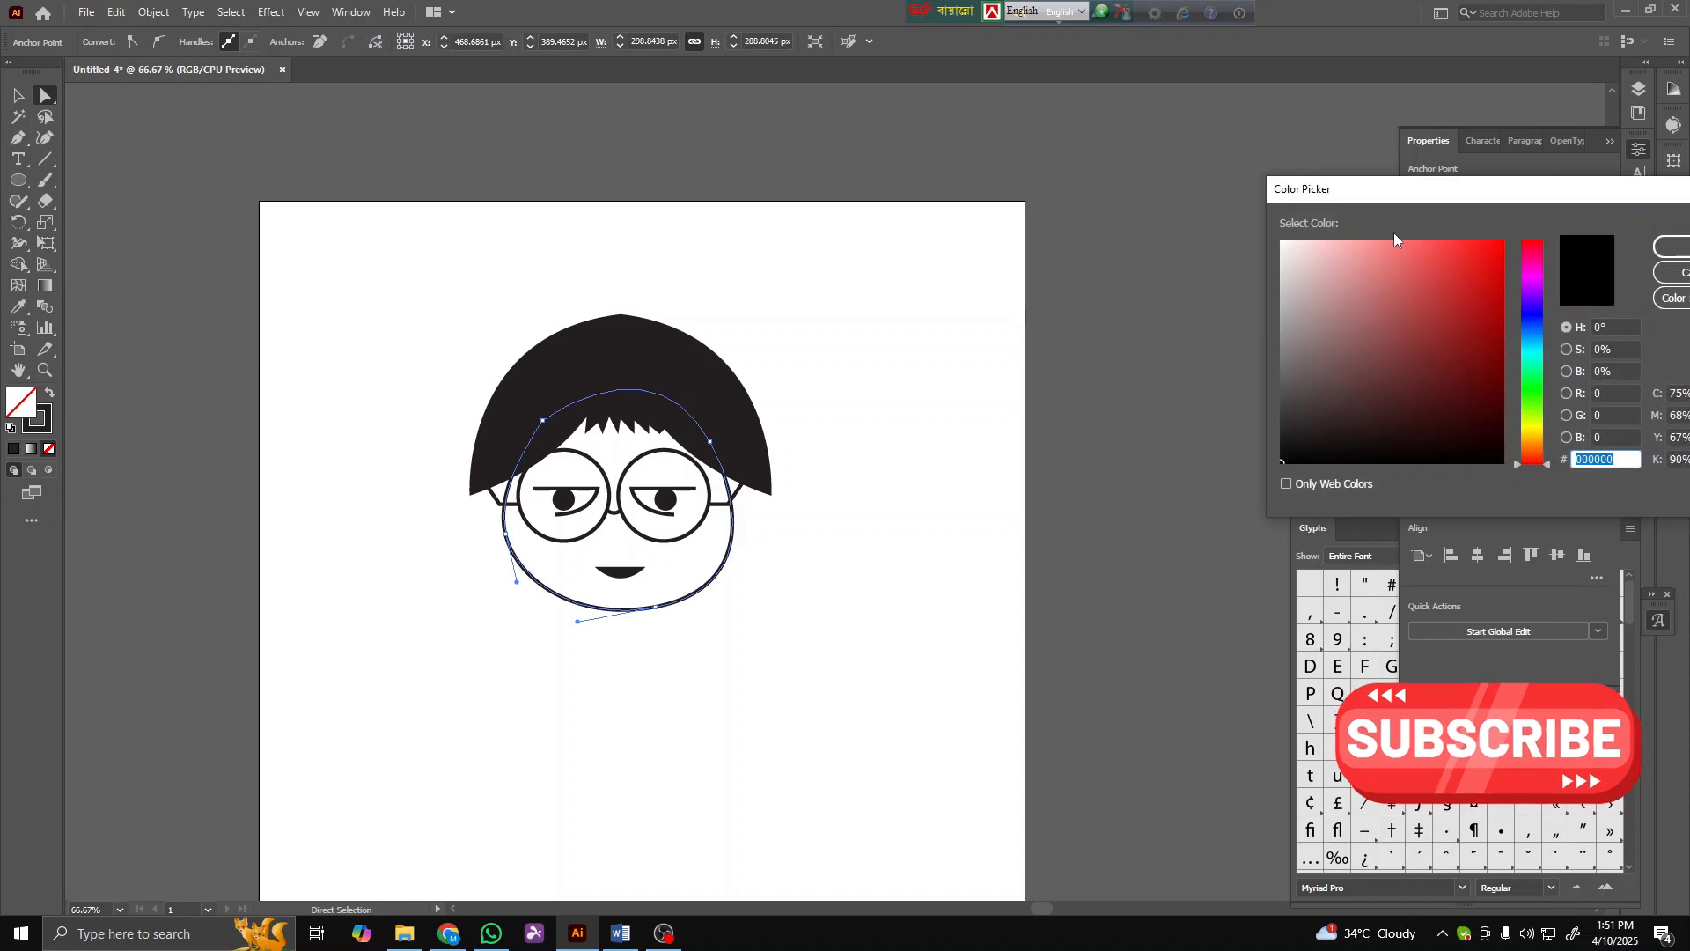
type("ede6d6")
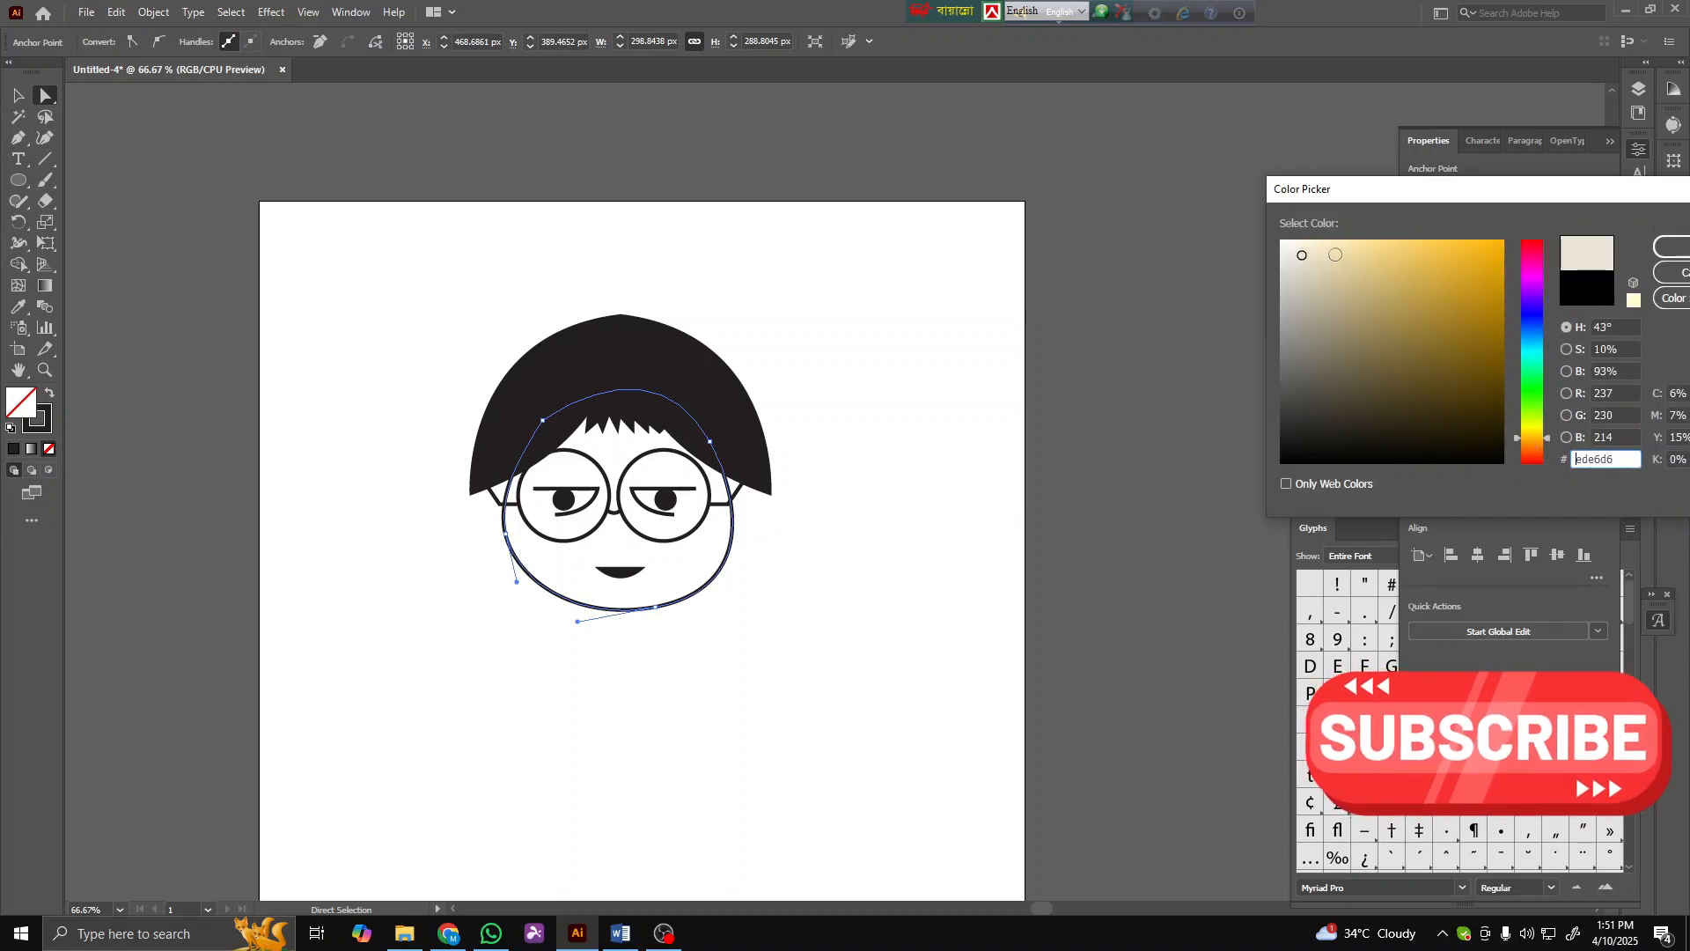
left_click(1346, 254)
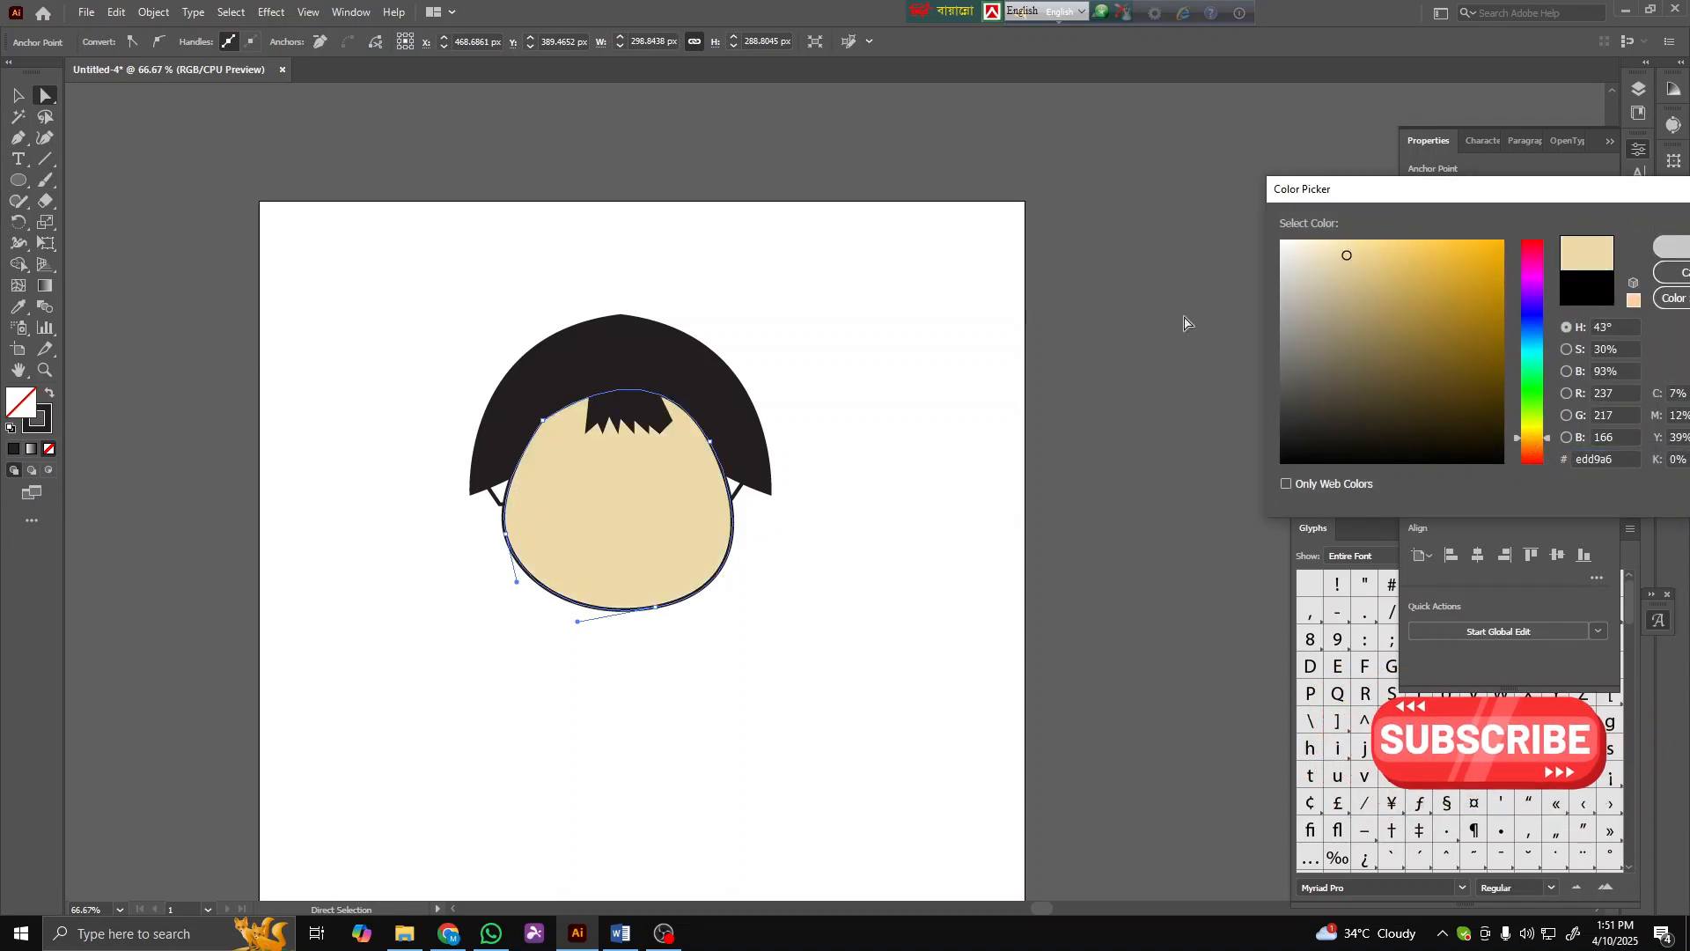
key("Return")
- Send the filled face shape behind the hair and glasses
right_click(644, 502)
mouse_move(754, 841)
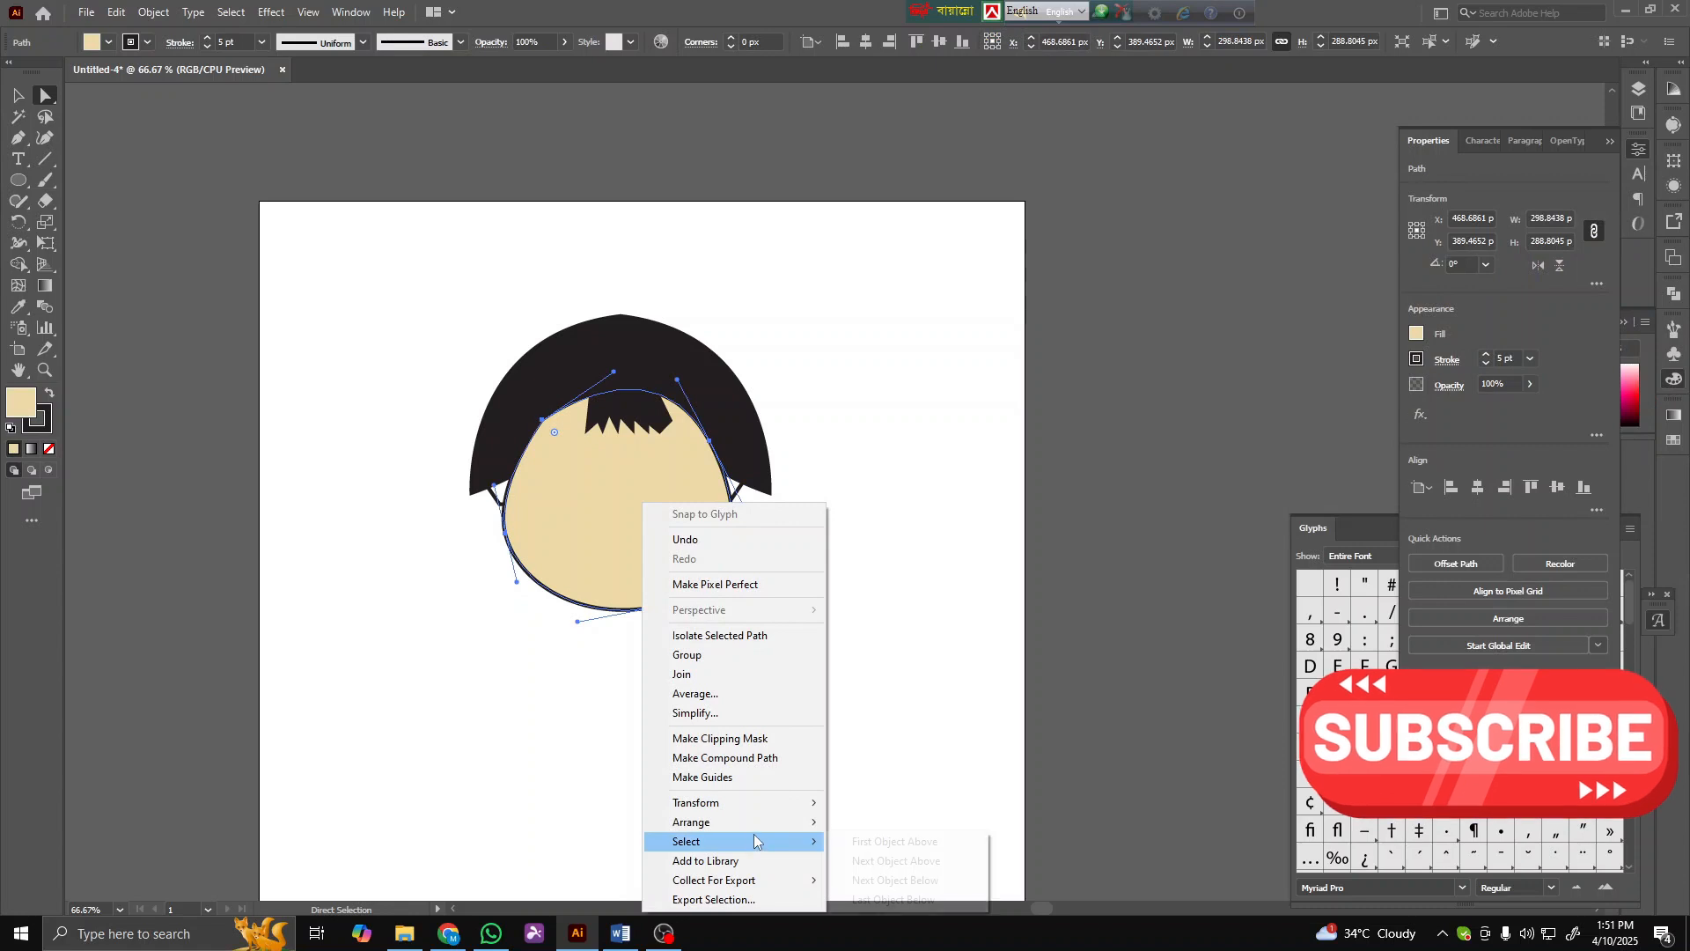
left_click(901, 656)
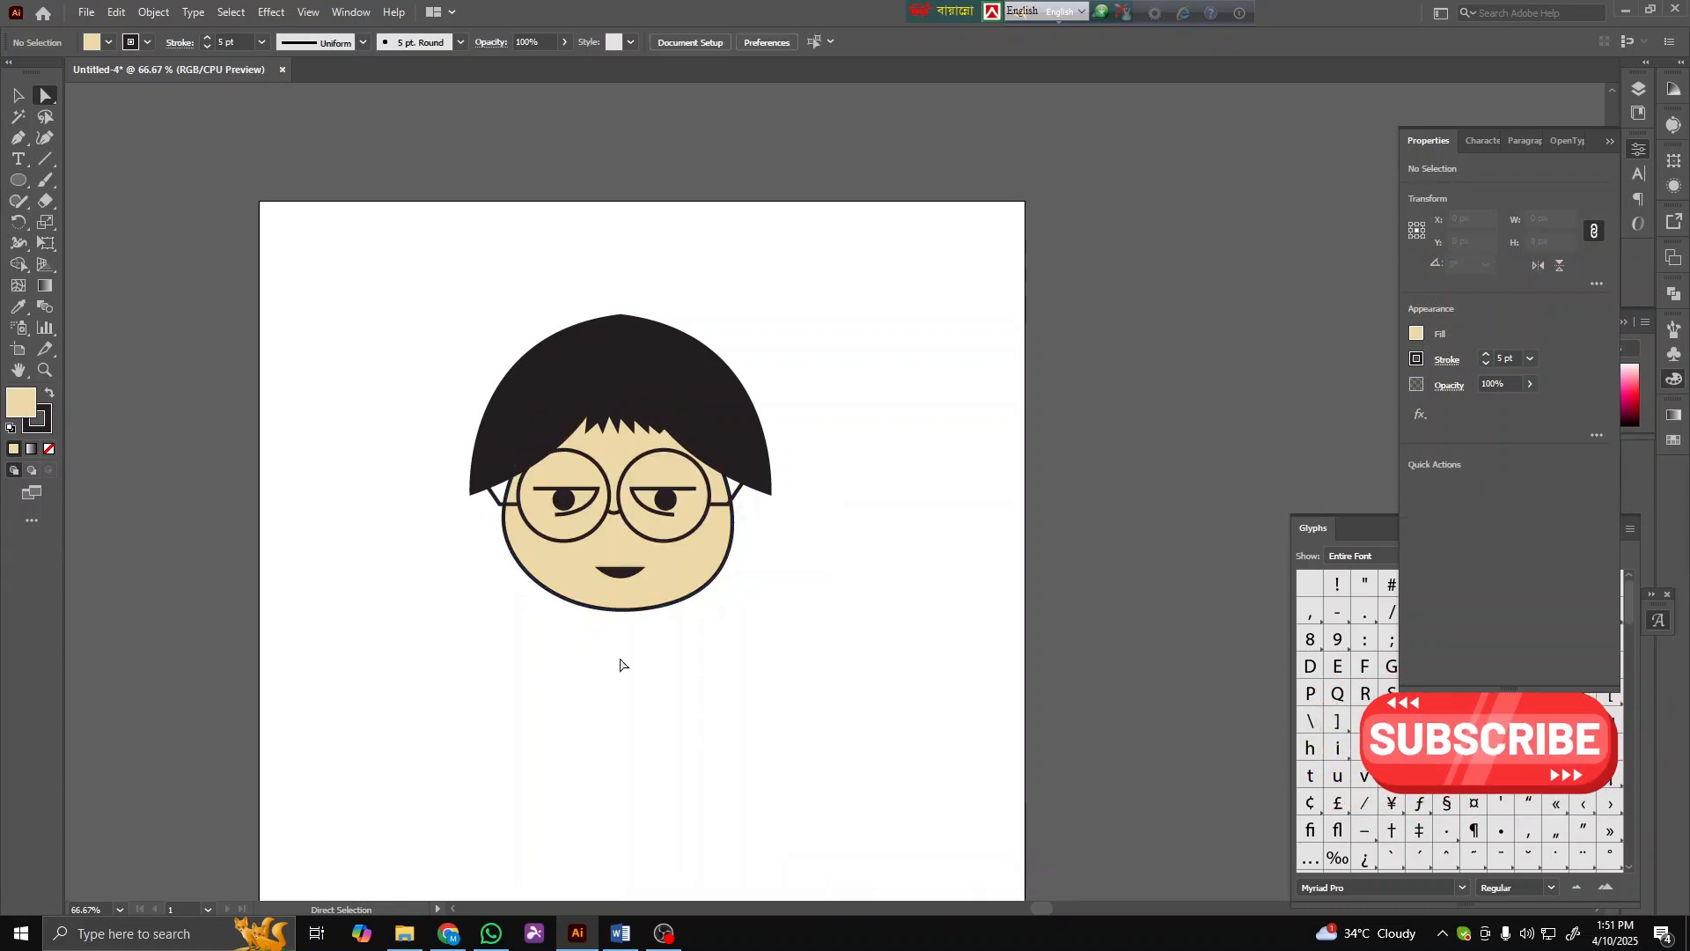
- Fill the mouth with pink picked from the colour spectrum
scroll(605, 528, "down", 3)
left_click(616, 484)
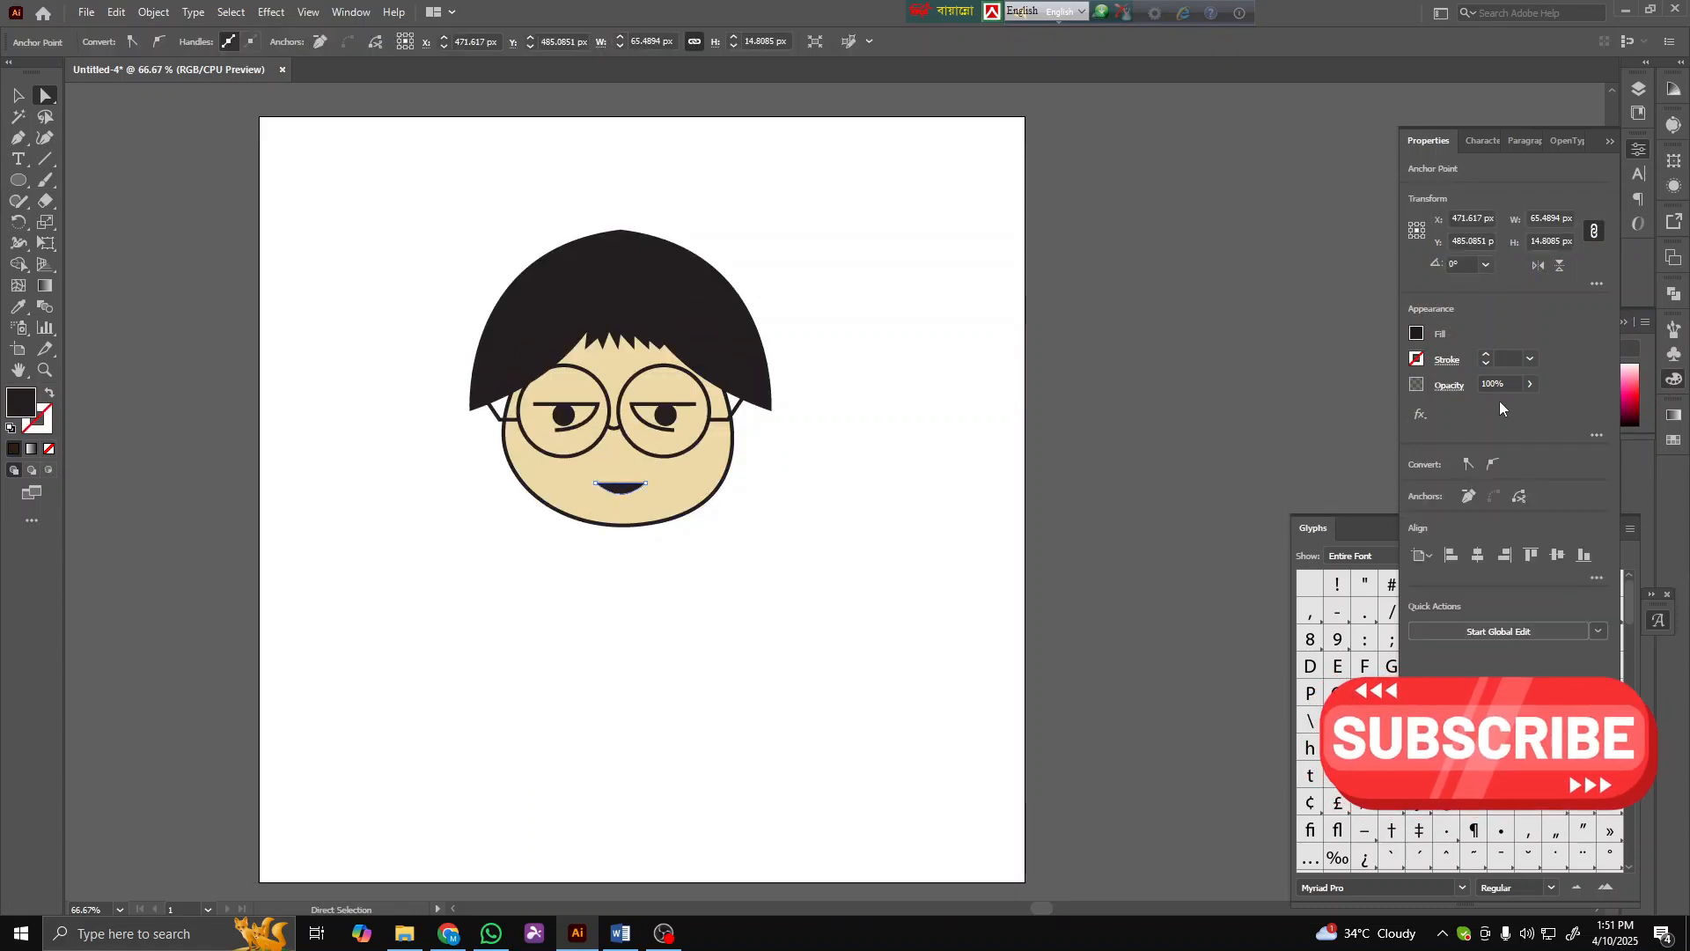
left_click(1639, 373)
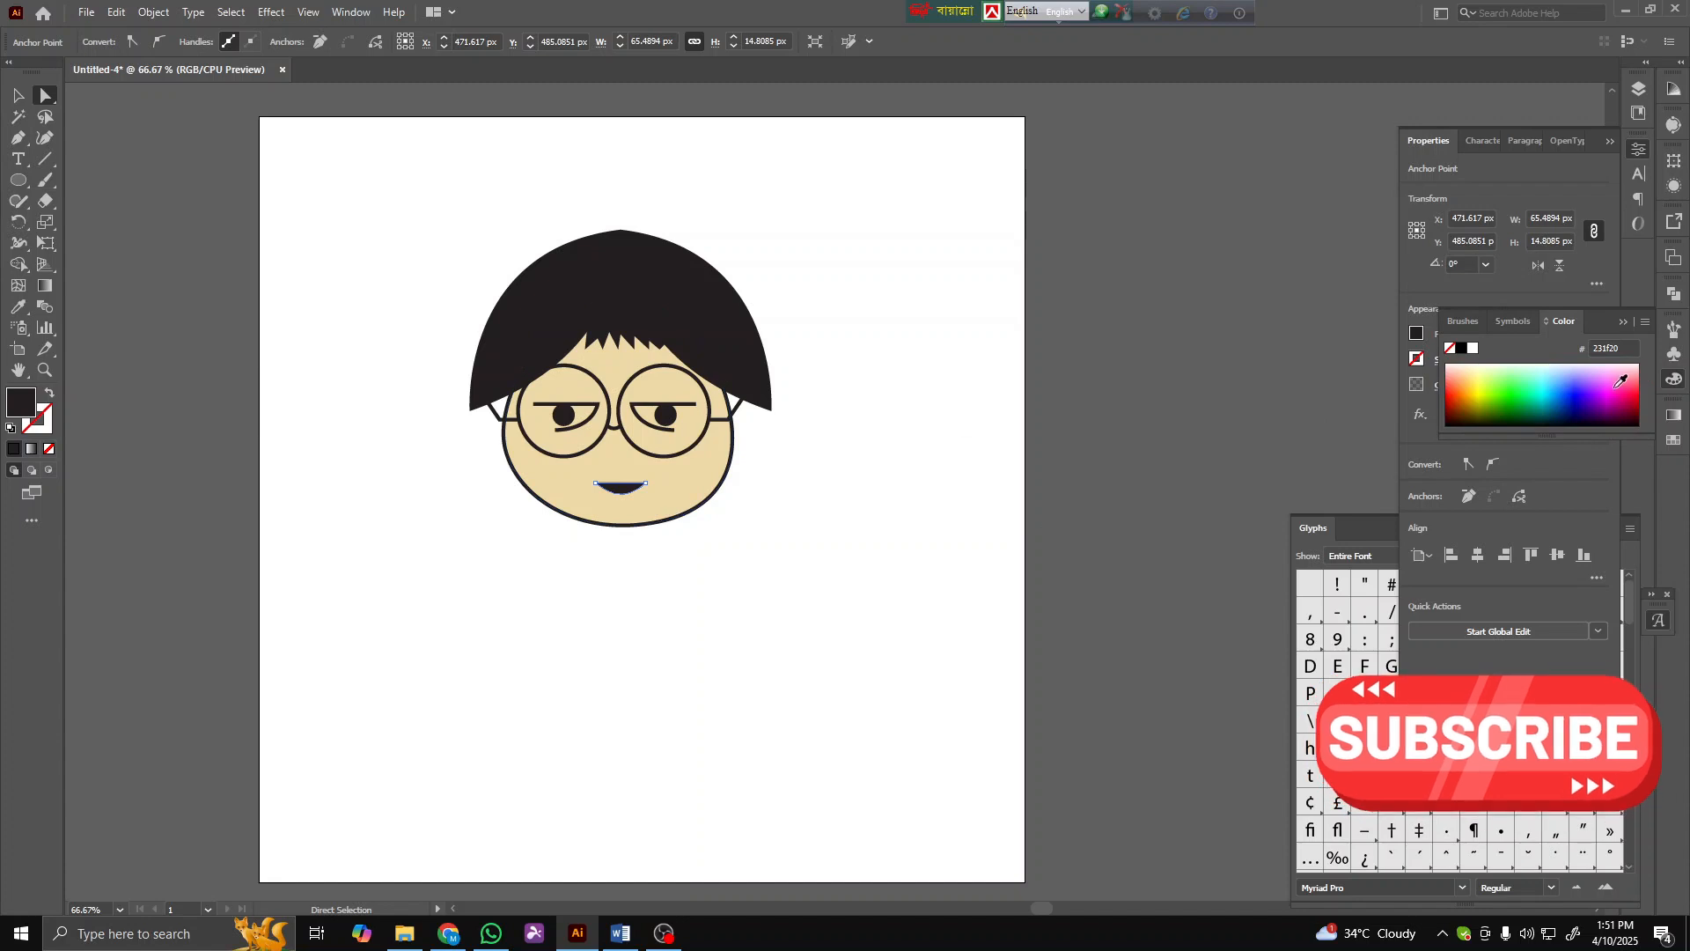
left_click(934, 548)
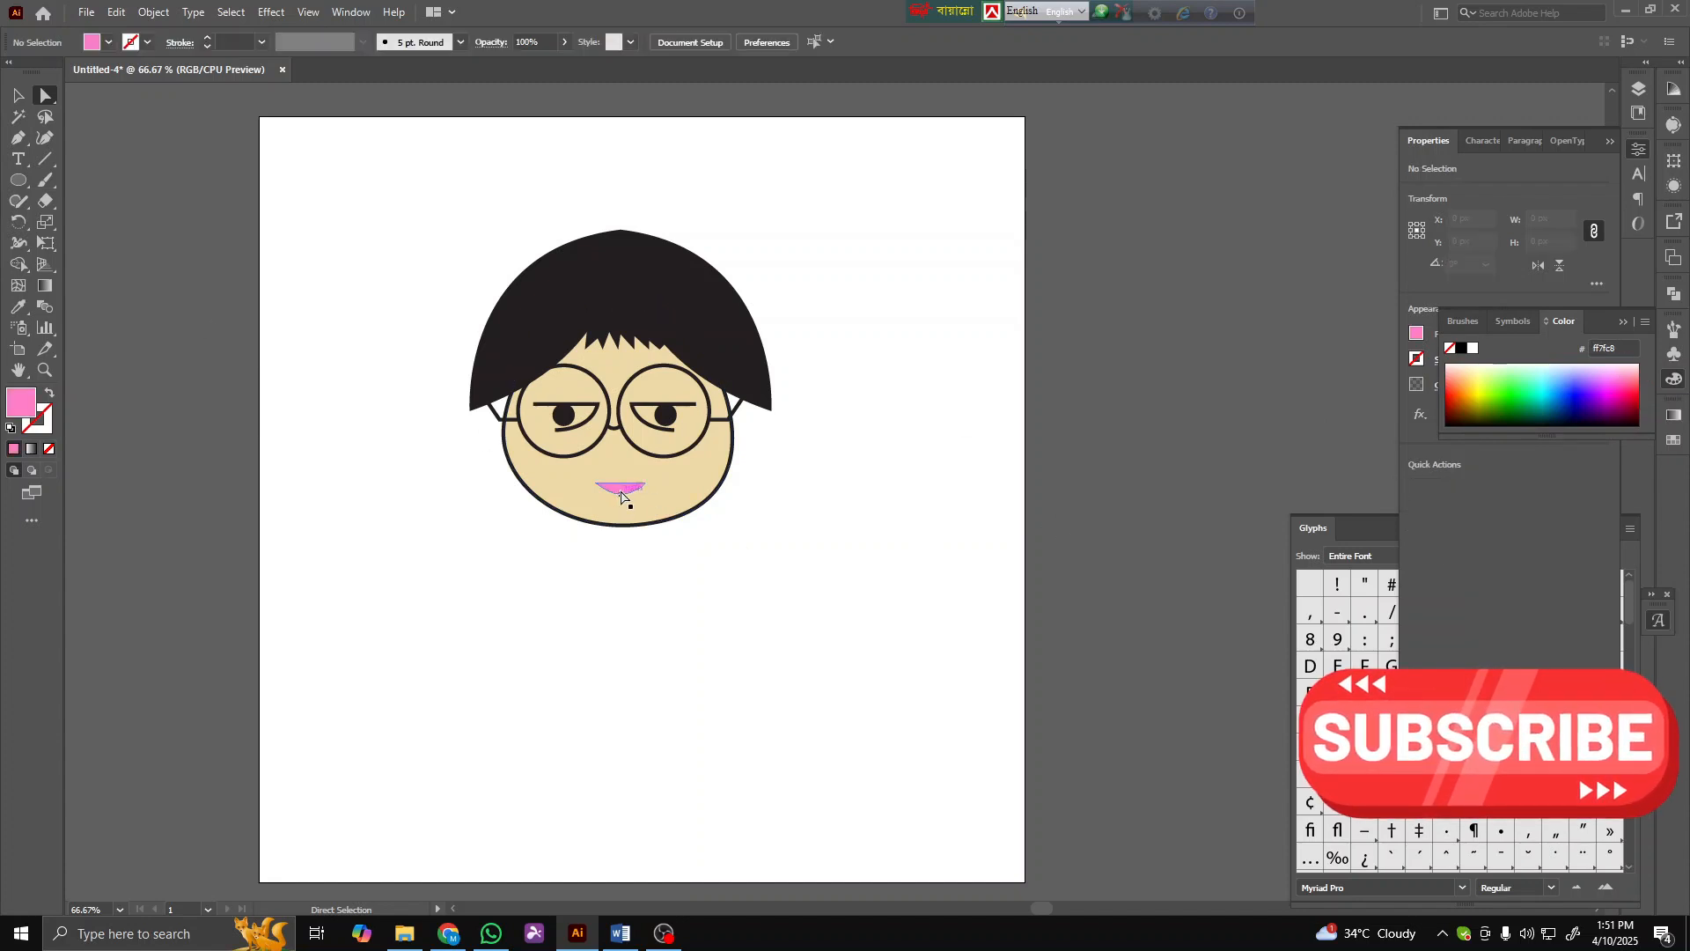
- Smooth the bottom curve of the face outline by pulling out its lowest anchor's handles with the Direct Selection tool
left_click_drag(619, 485, 618, 479)
left_click(726, 566)
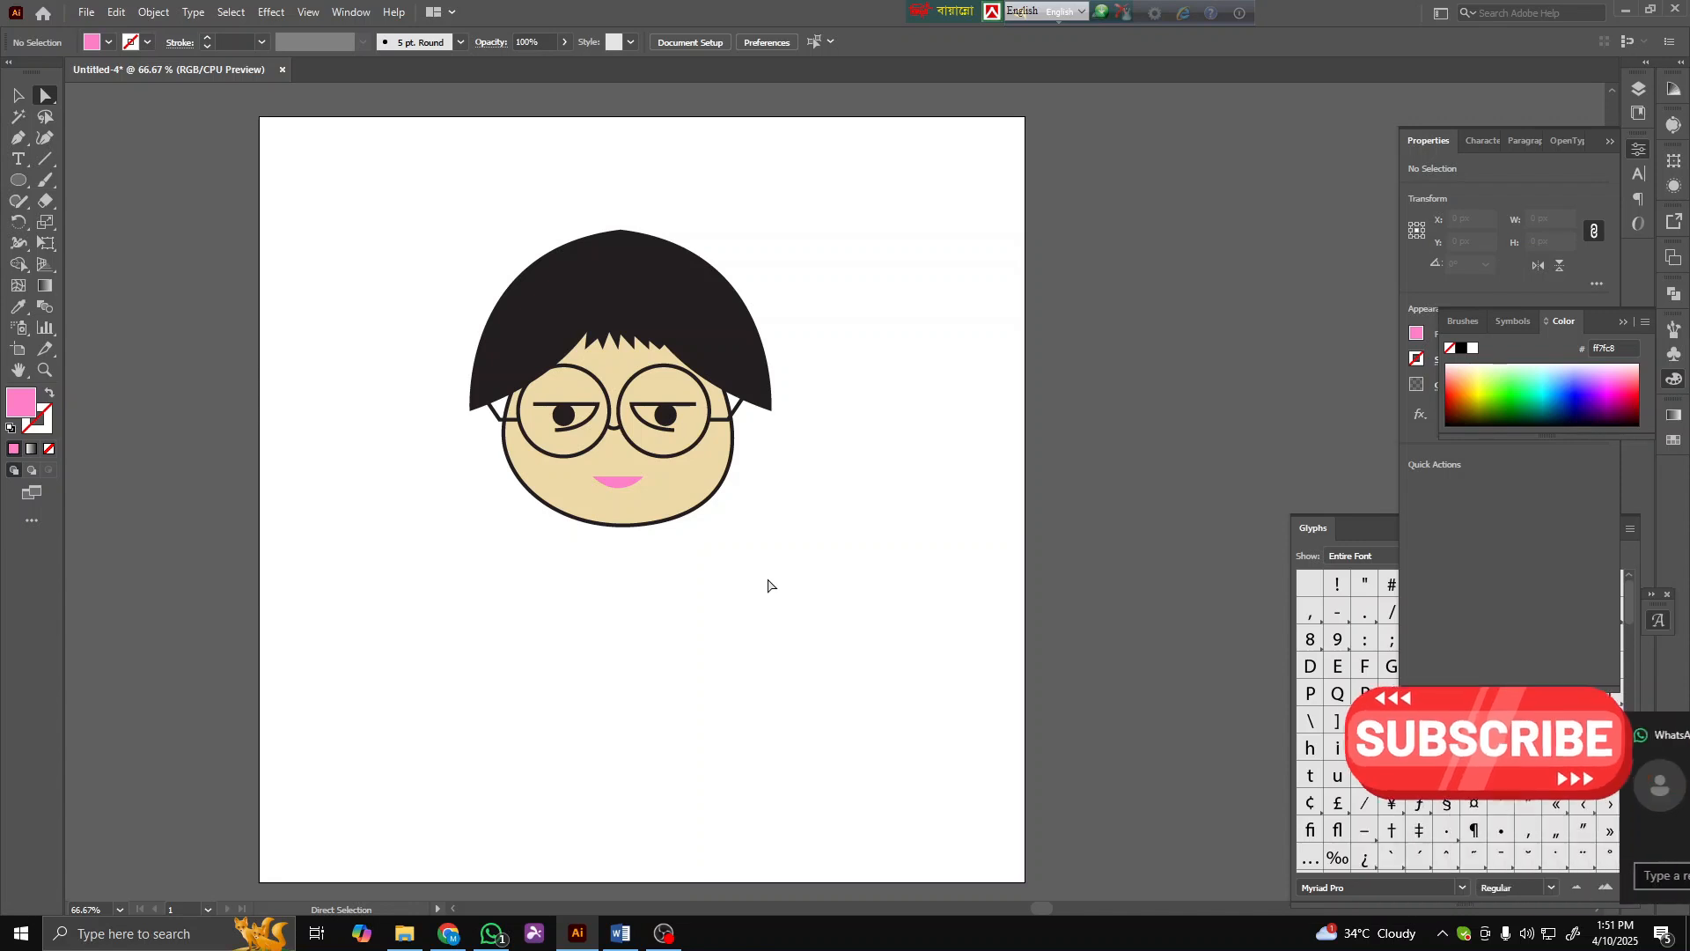
left_click(673, 512)
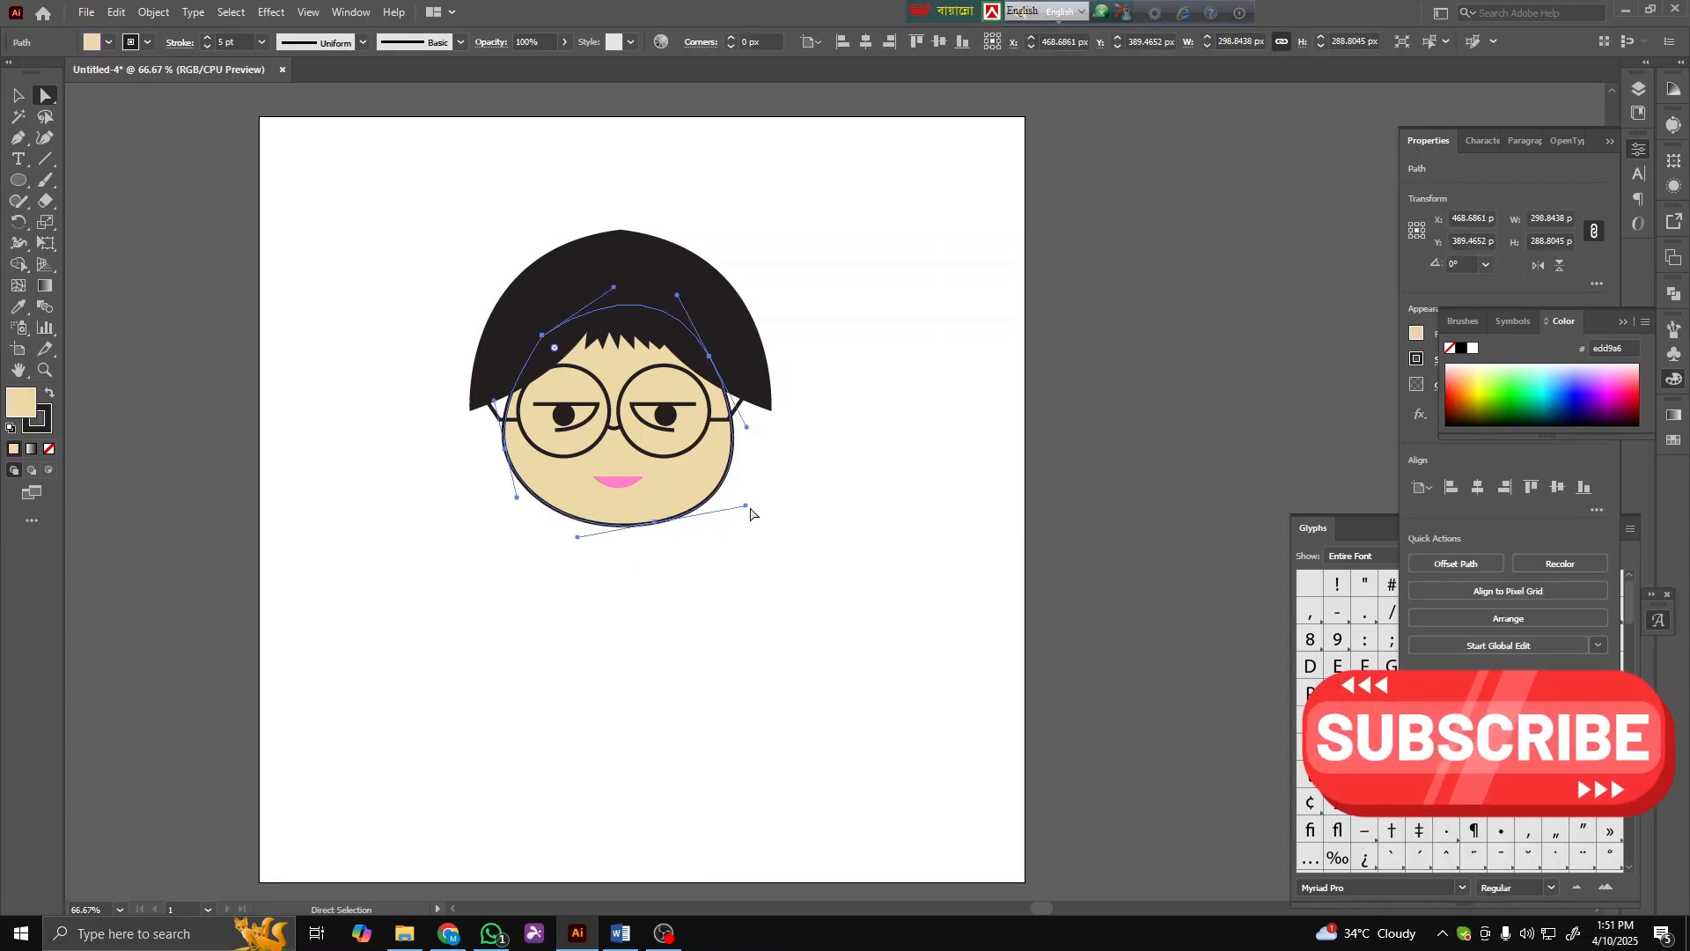
left_click_drag(746, 513, 735, 514)
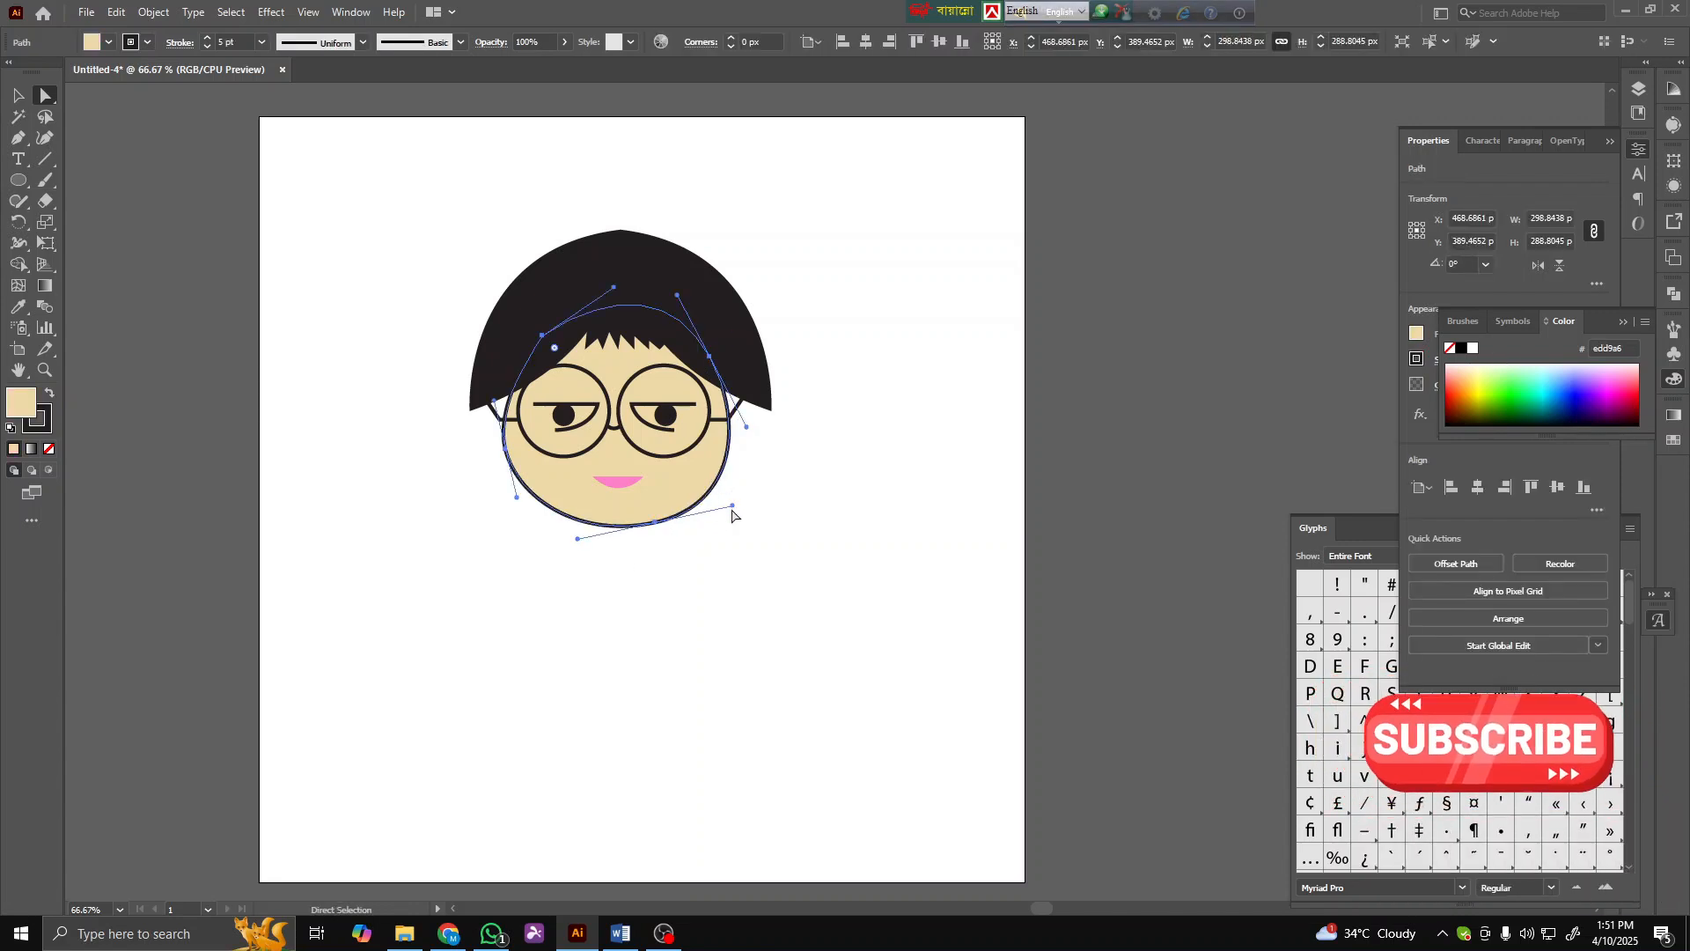
left_click(751, 567)
left_click(661, 526)
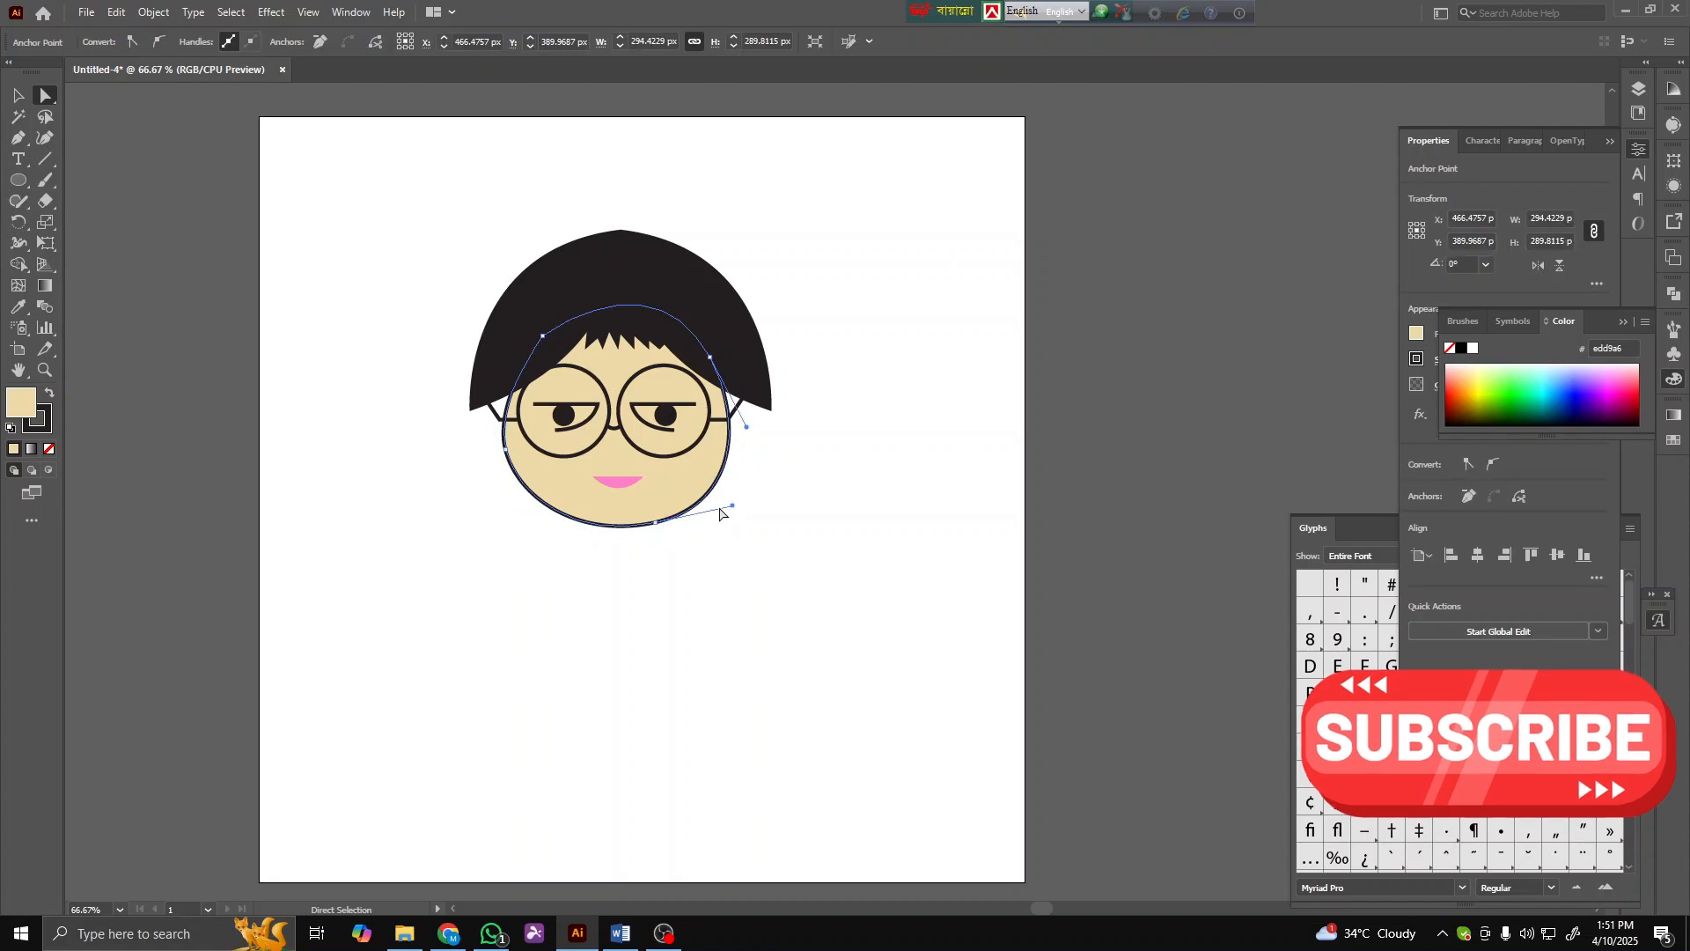
left_click_drag(658, 526, 735, 498)
left_click(801, 538)
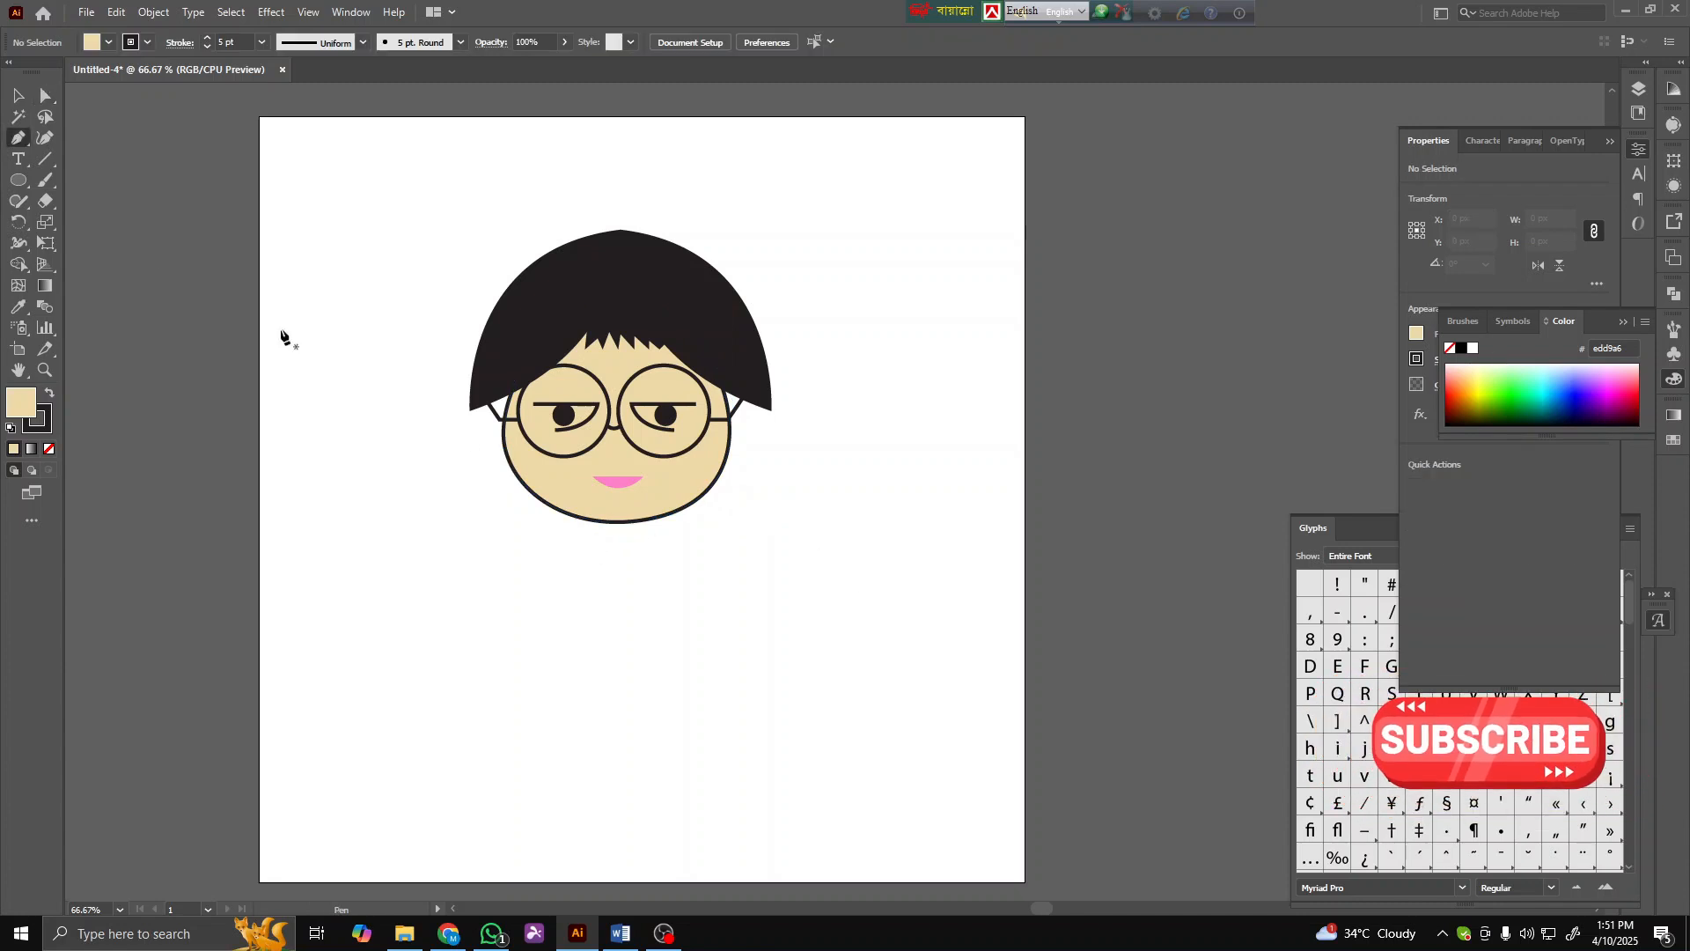
- Draw a closed shoulder shape about 359 × 187 px below the face with the Pen tool
left_click(598, 509)
left_click(523, 547)
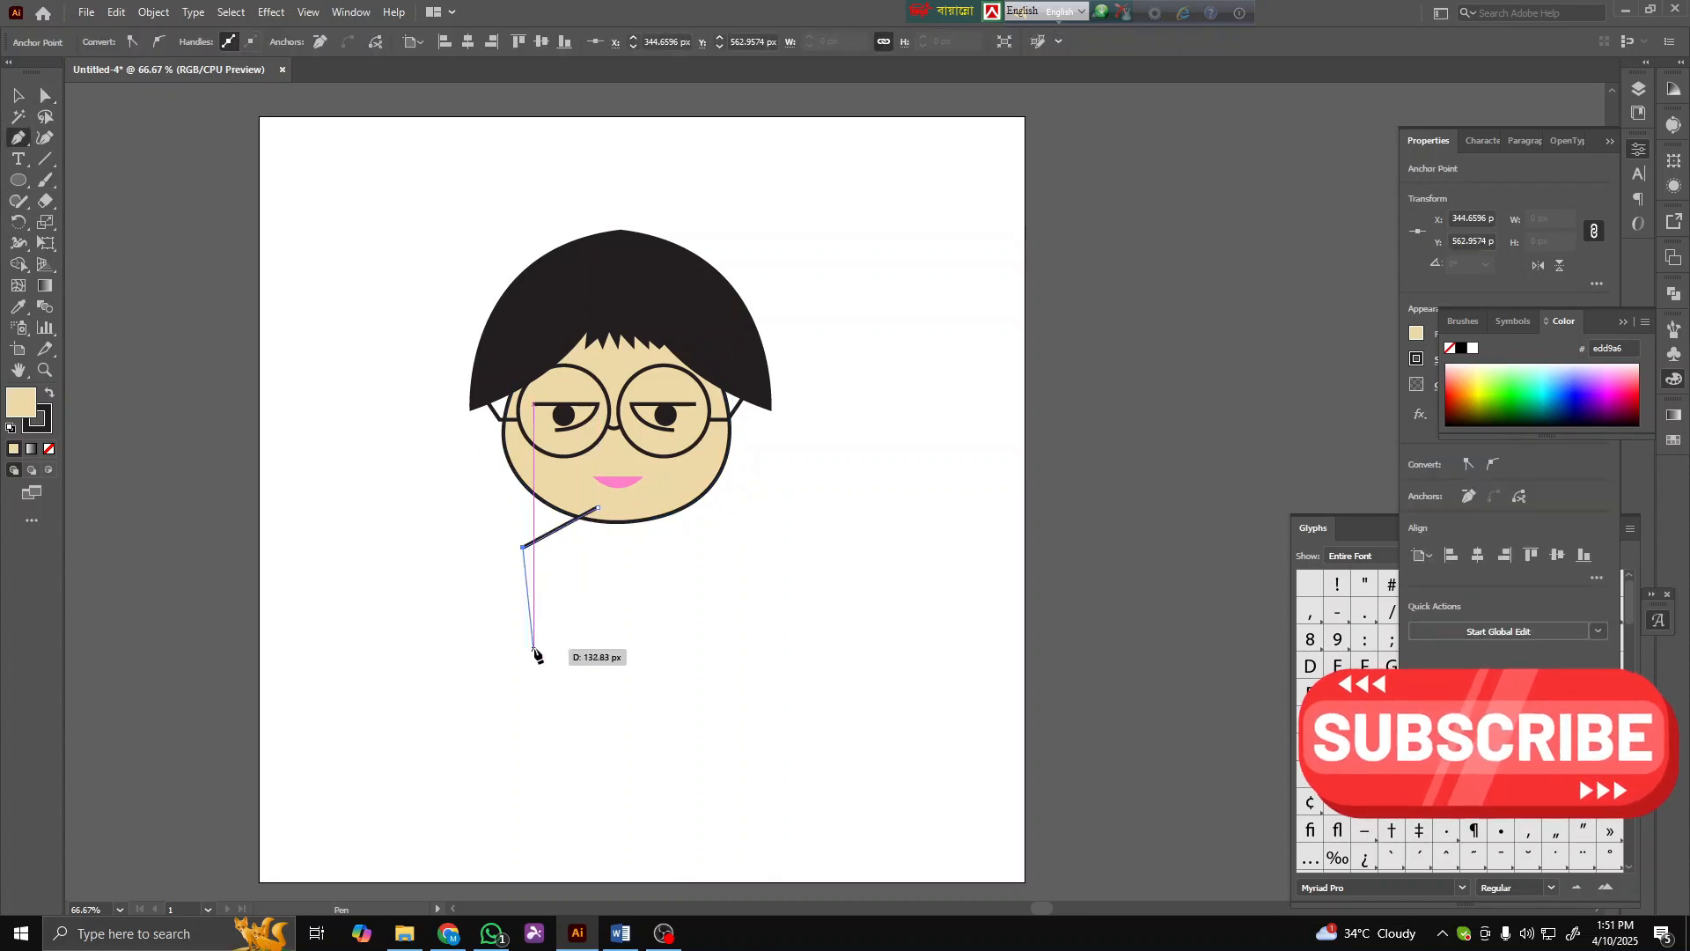
left_click(504, 643)
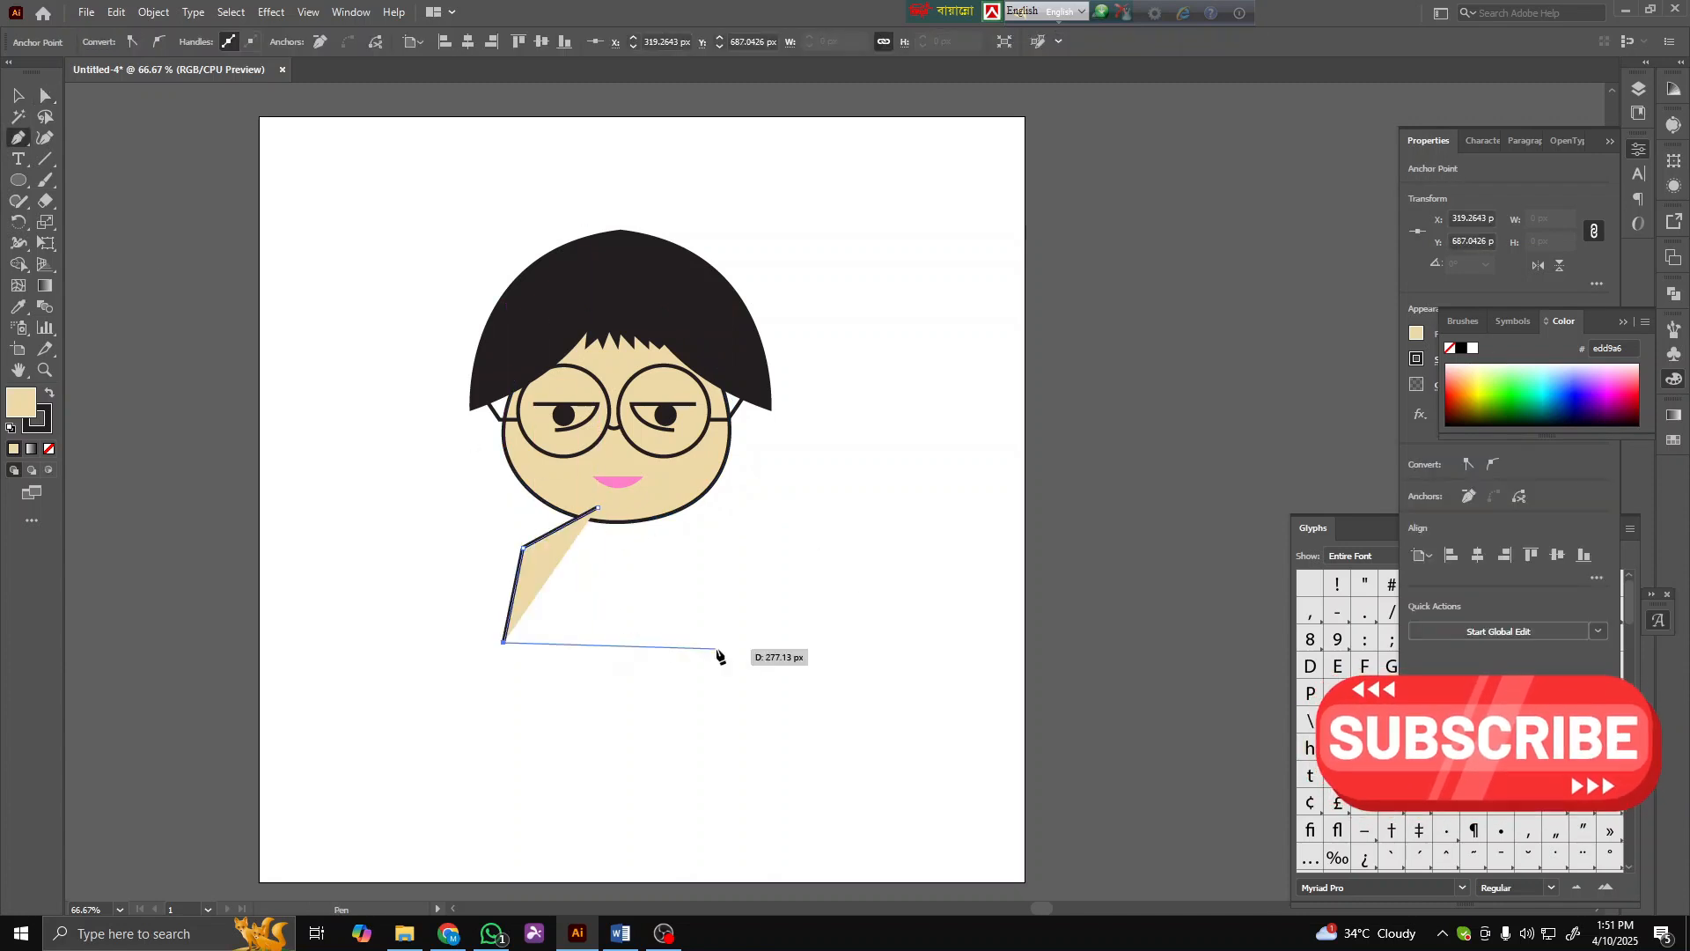
left_click(778, 636)
left_click(772, 536)
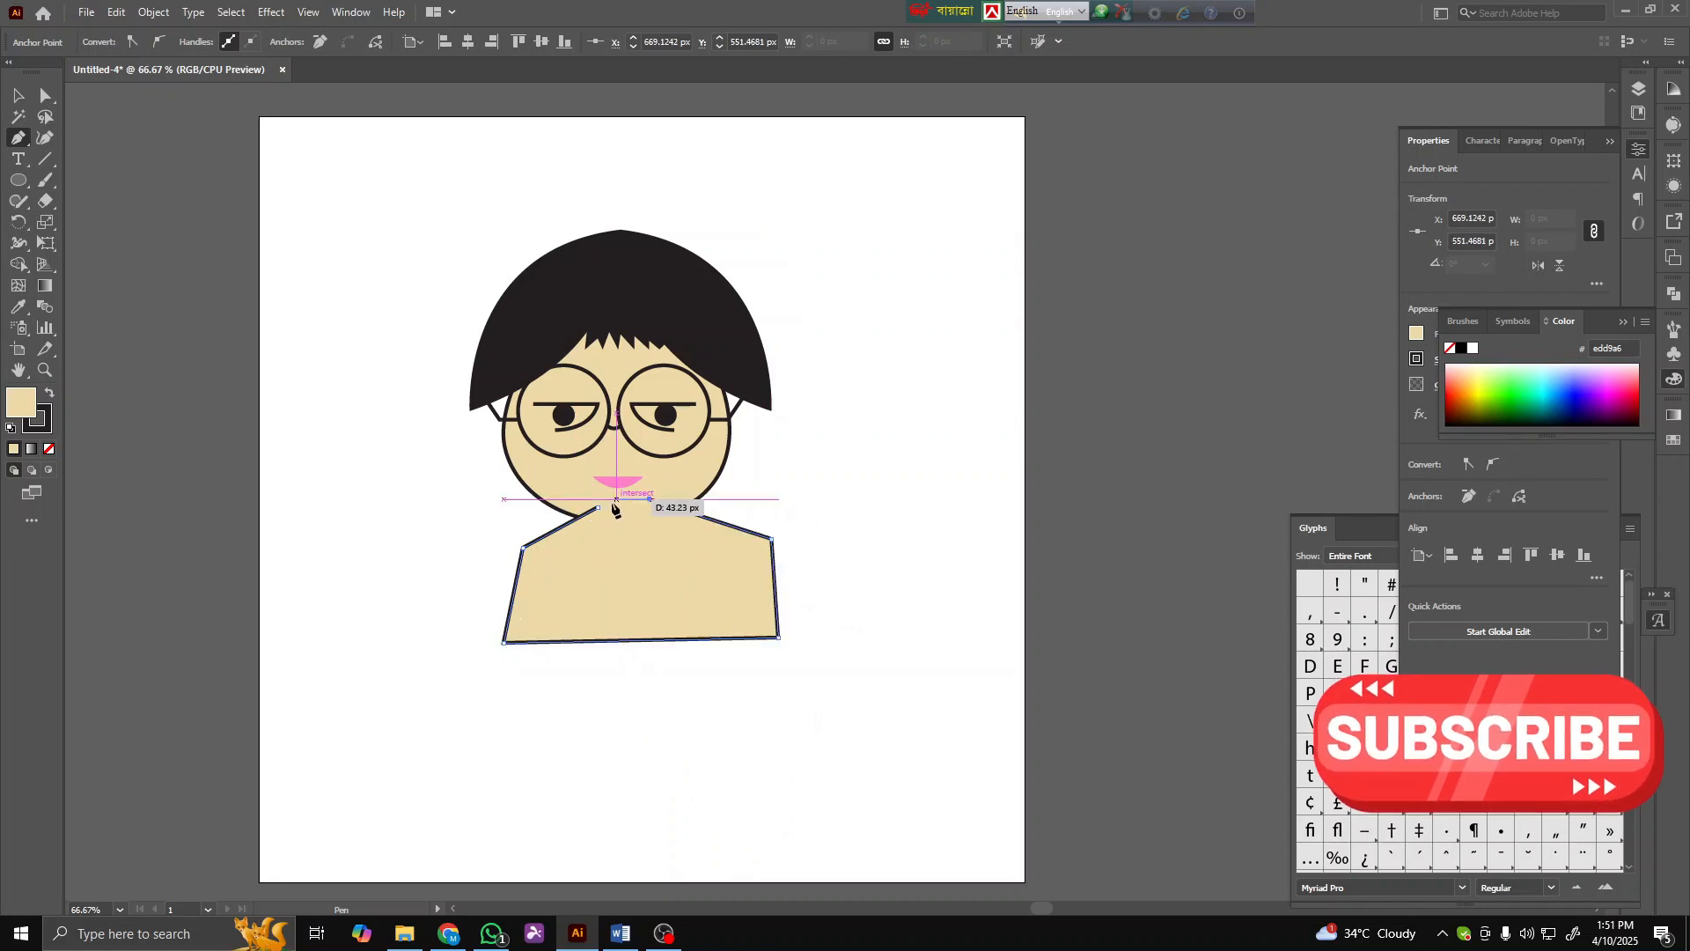
left_click(650, 500)
- Shift the shoulder shape slightly left and send it to the back behind the face
left_click(16, 95)
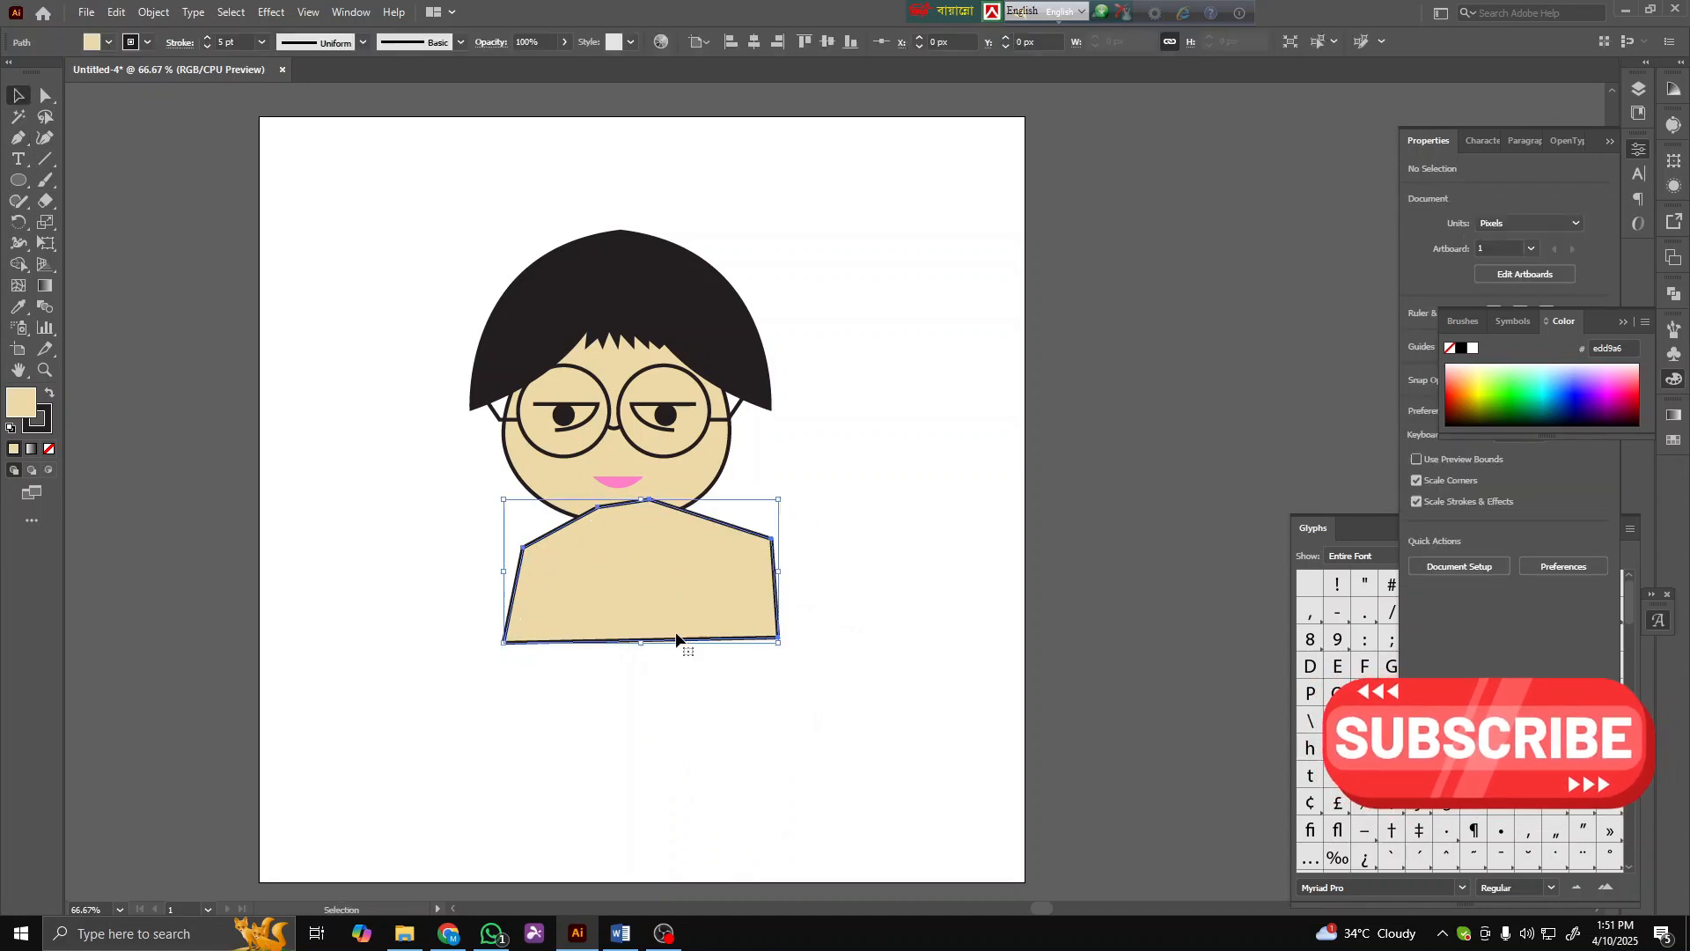
right_click(675, 631)
mouse_move(792, 543)
left_click(915, 601)
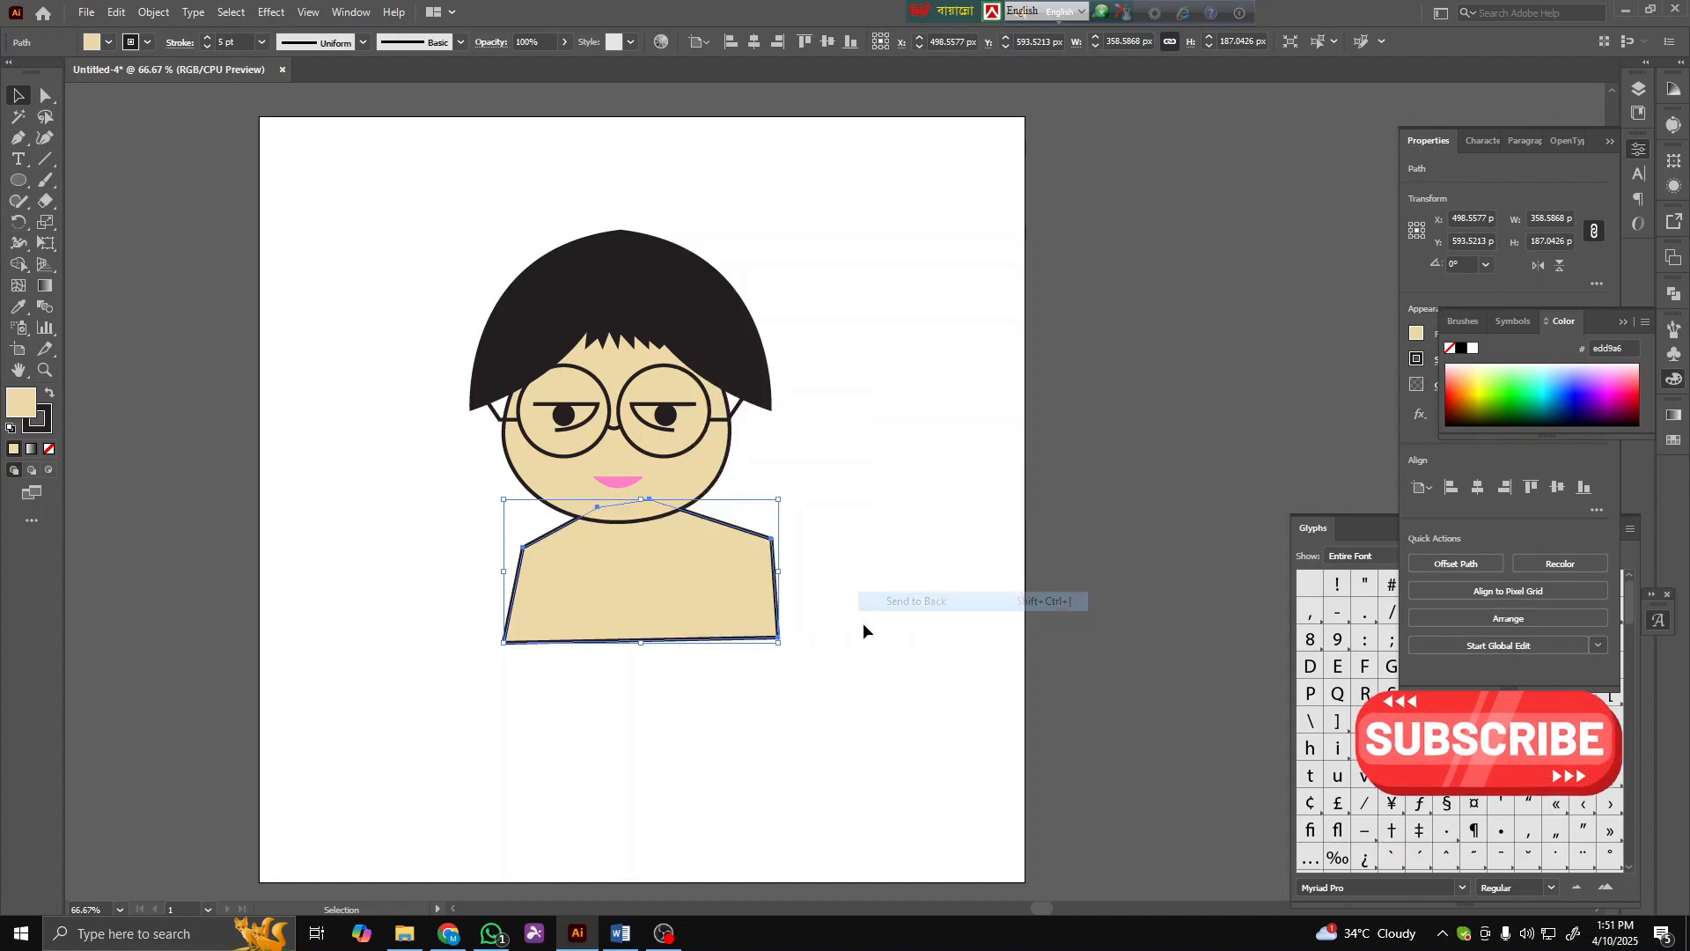
left_click_drag(706, 623, 678, 623)
left_click(856, 601)
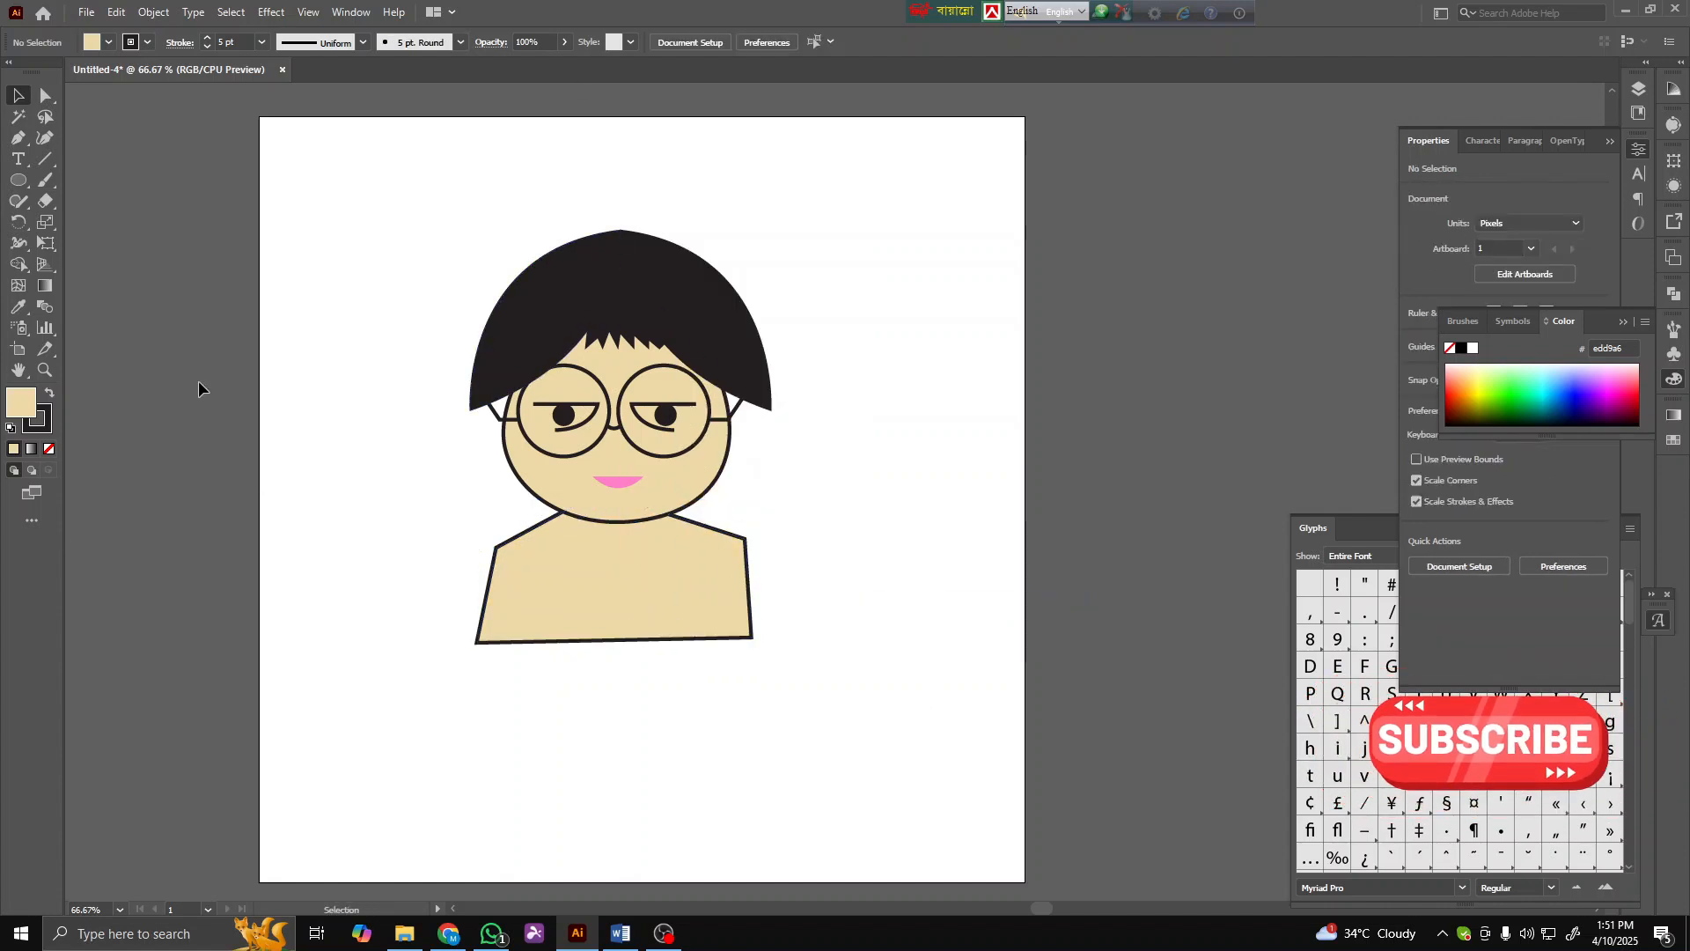
- Draw a black triangular lapel on the left of the neck with the Pen tool, with no stroke
left_click(21, 141)
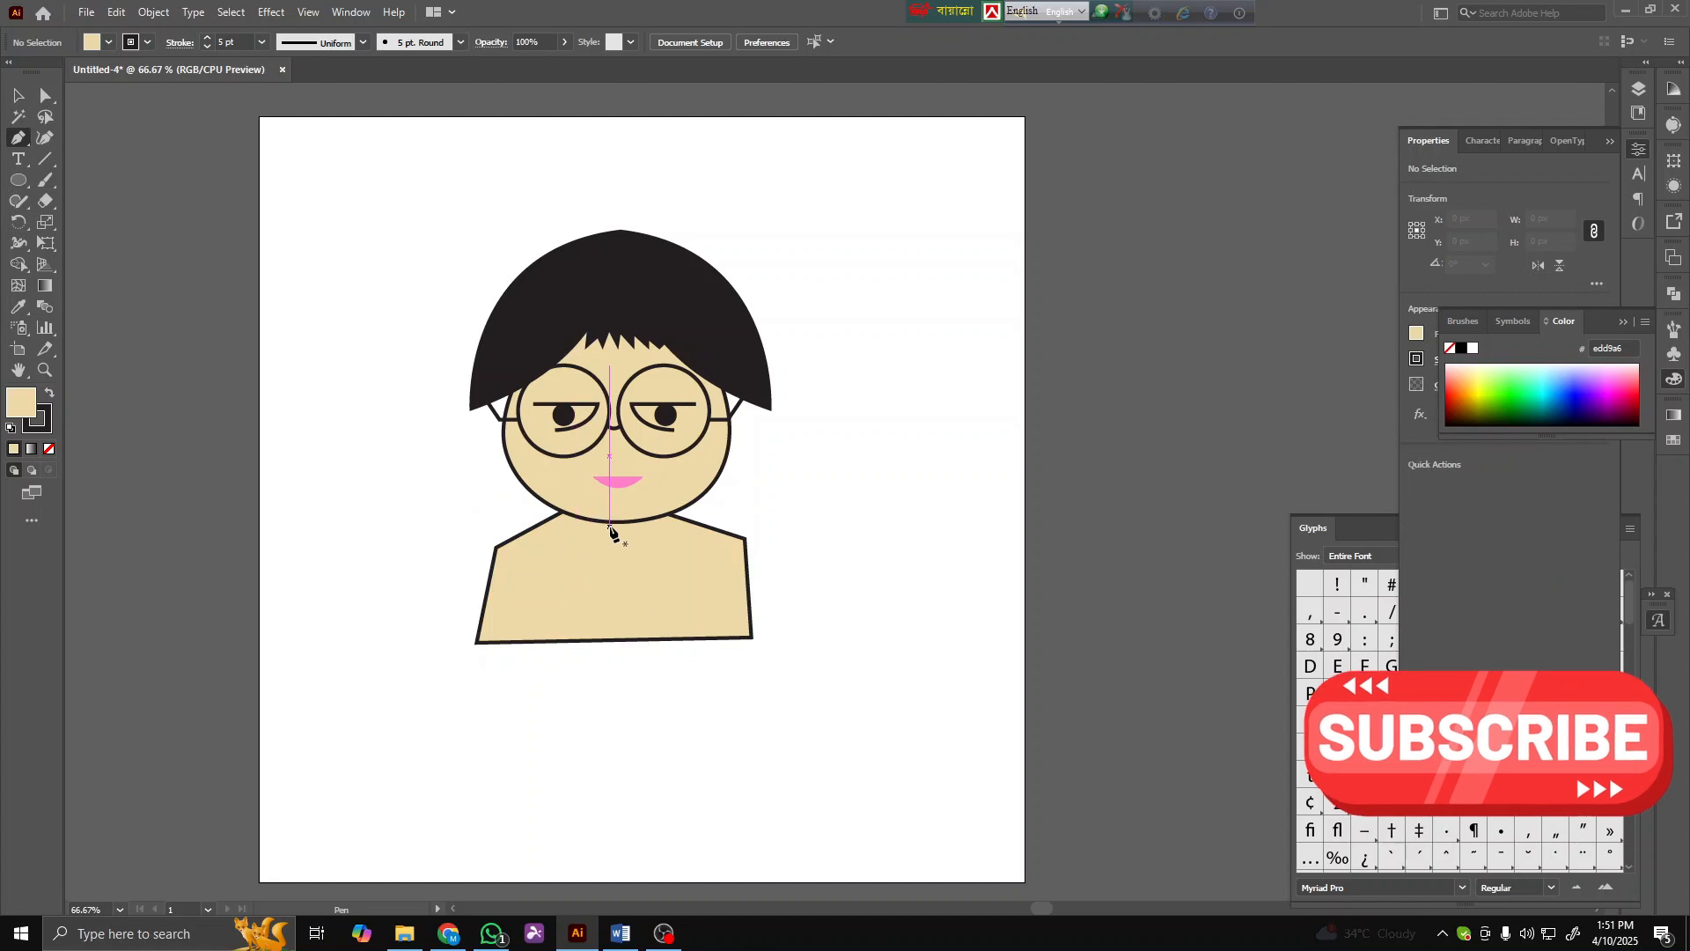
left_click(593, 521)
left_click(617, 640)
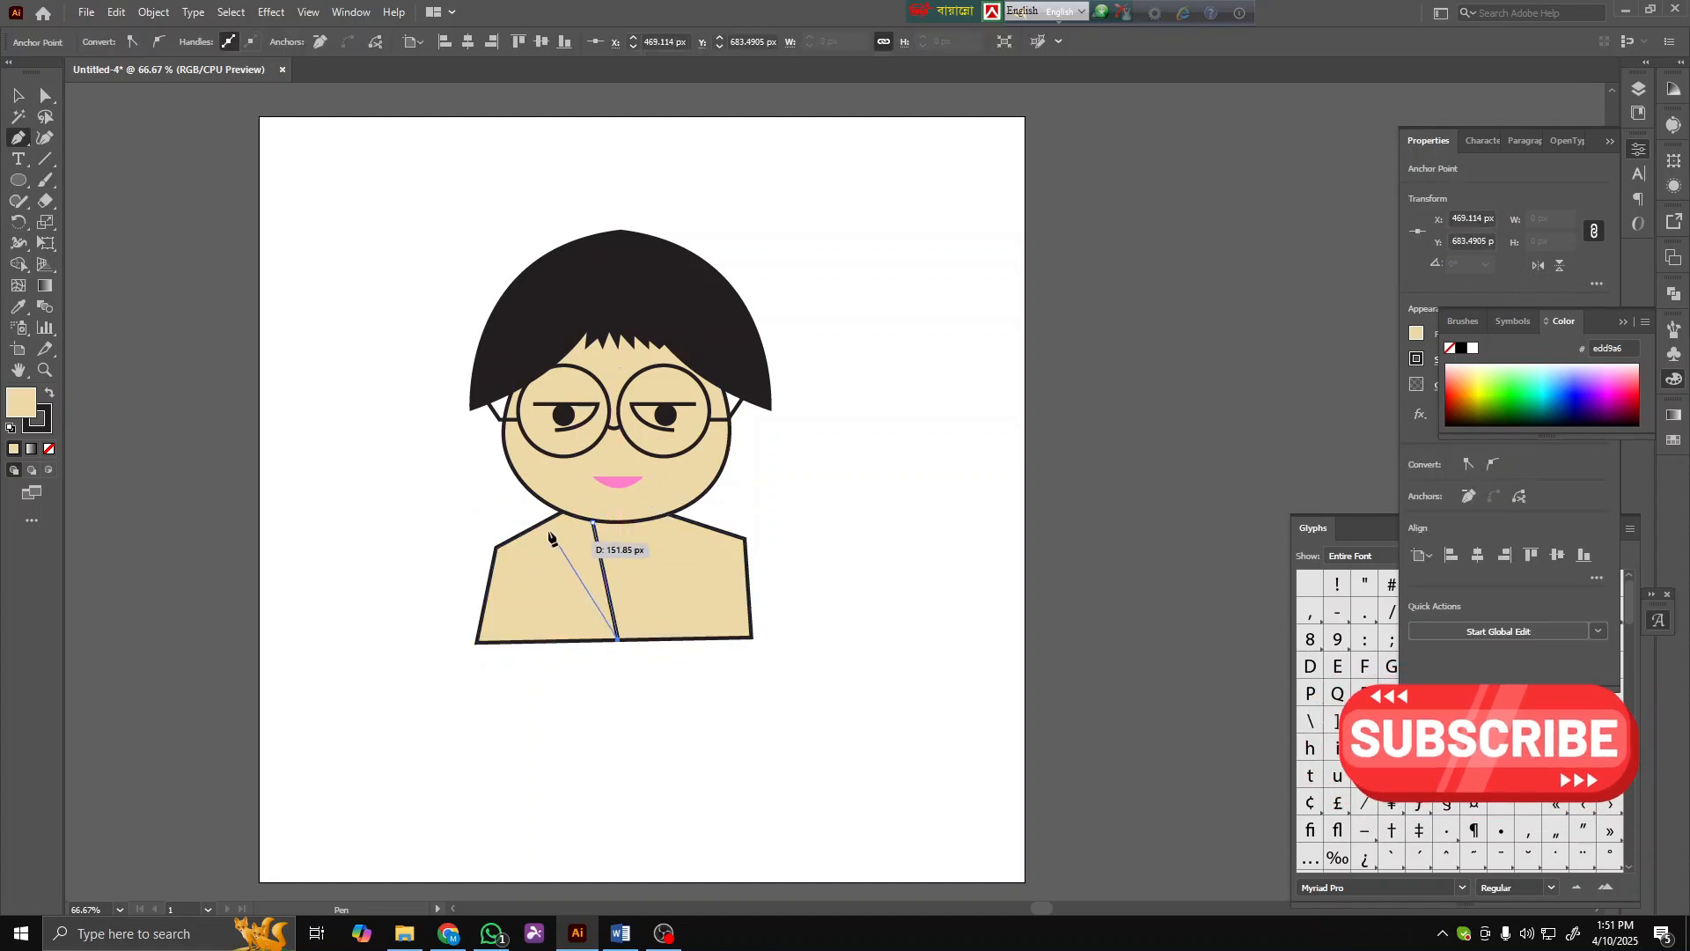
left_click(551, 521)
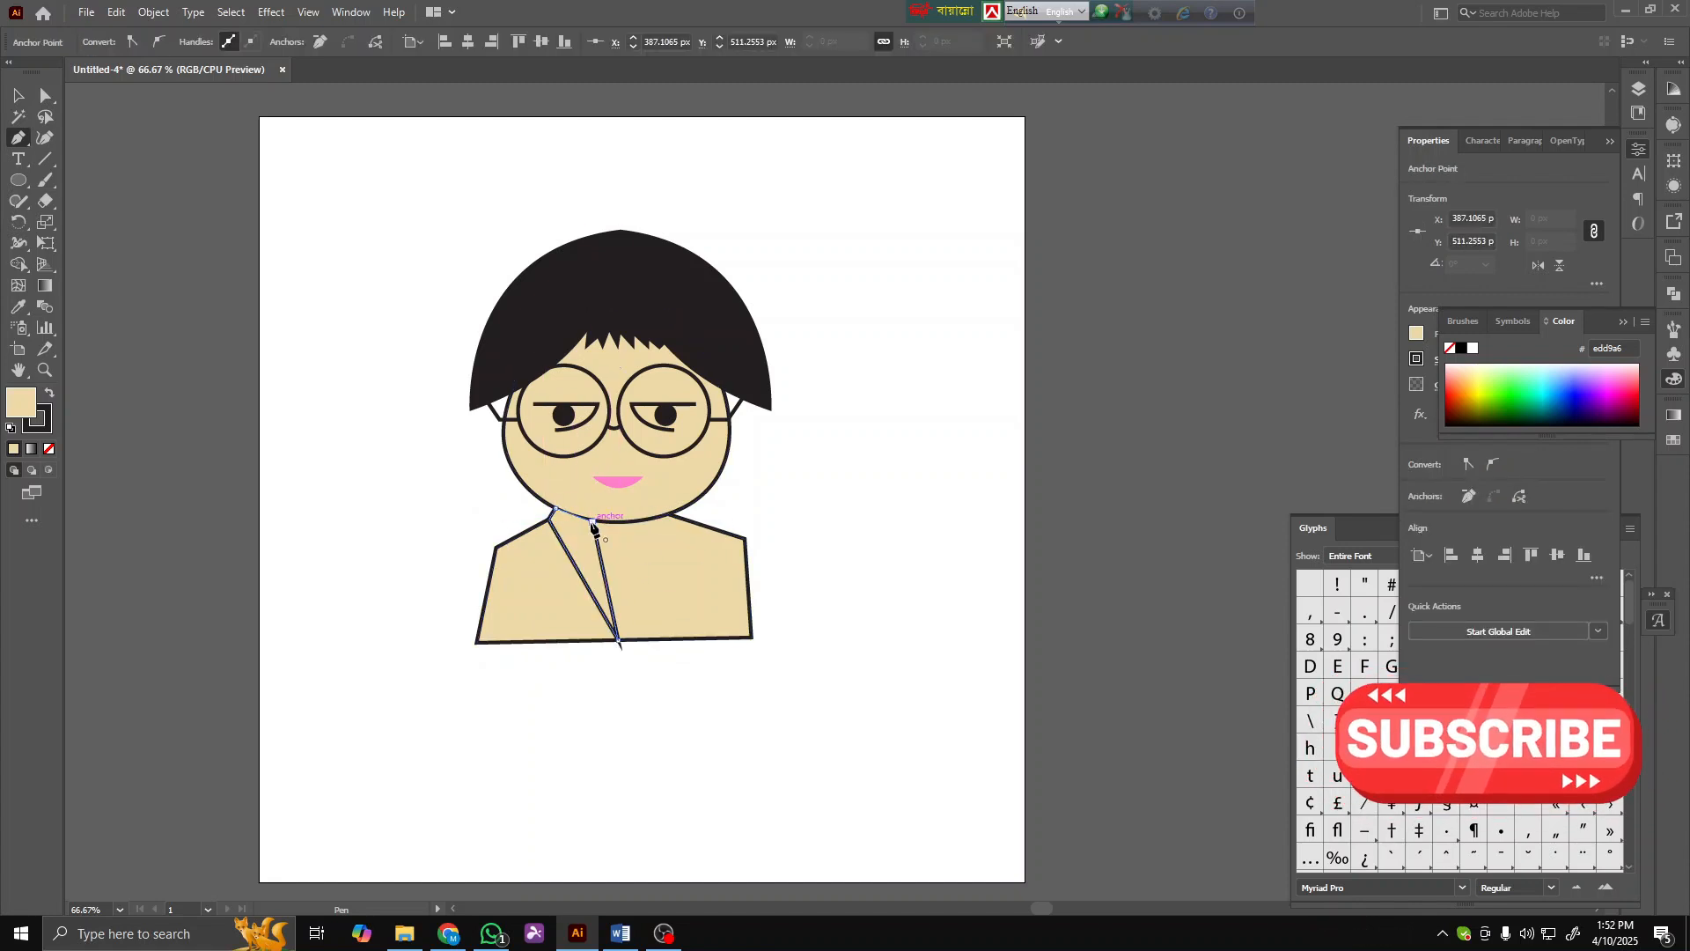
left_click(48, 393)
left_click(49, 449)
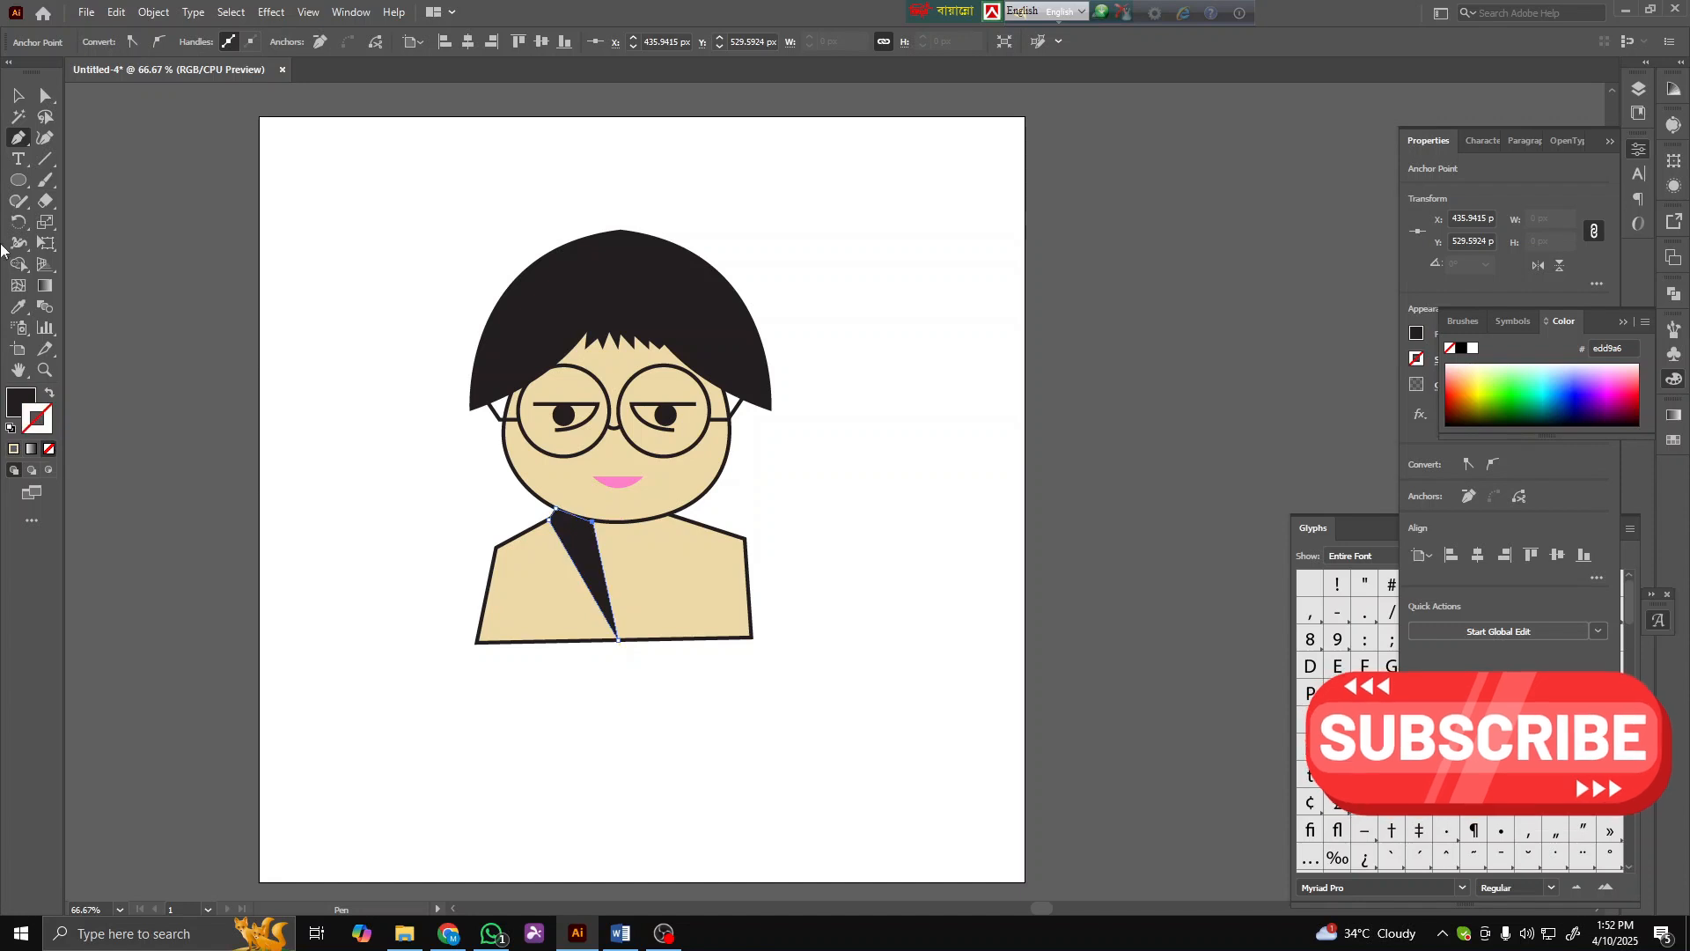
- Reflect a copy of the lapel and move it to the right side of the neck
key("v")
left_click(332, 226)
left_click(621, 563)
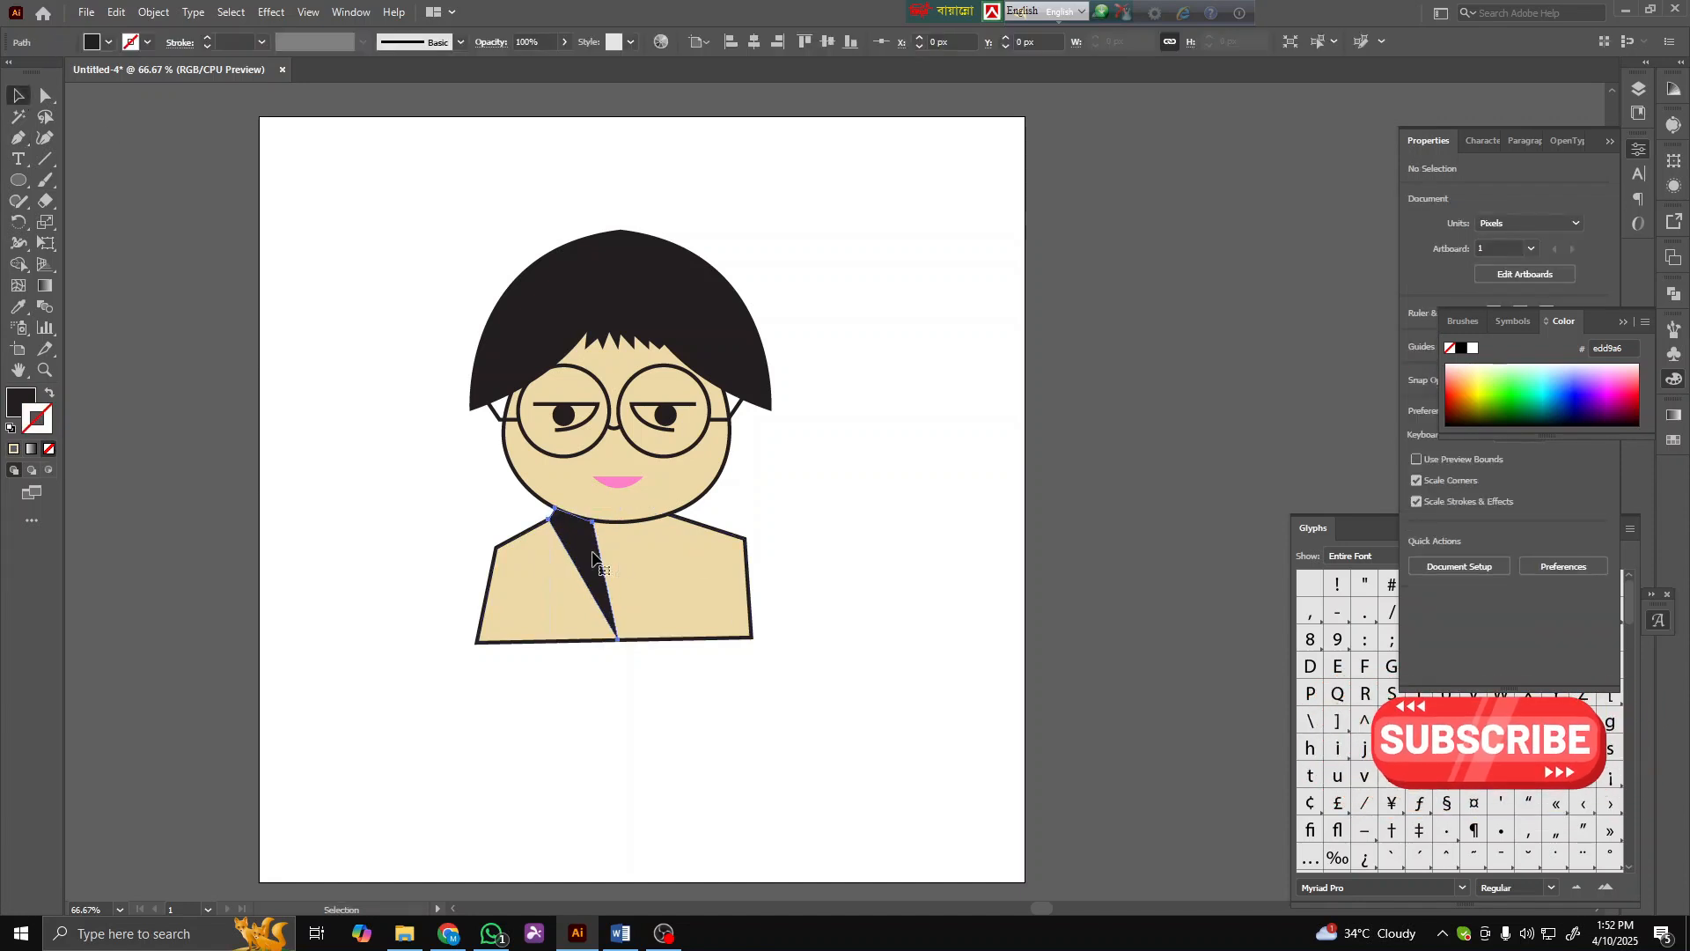
right_click(594, 553)
mouse_move(698, 442)
left_click(859, 508)
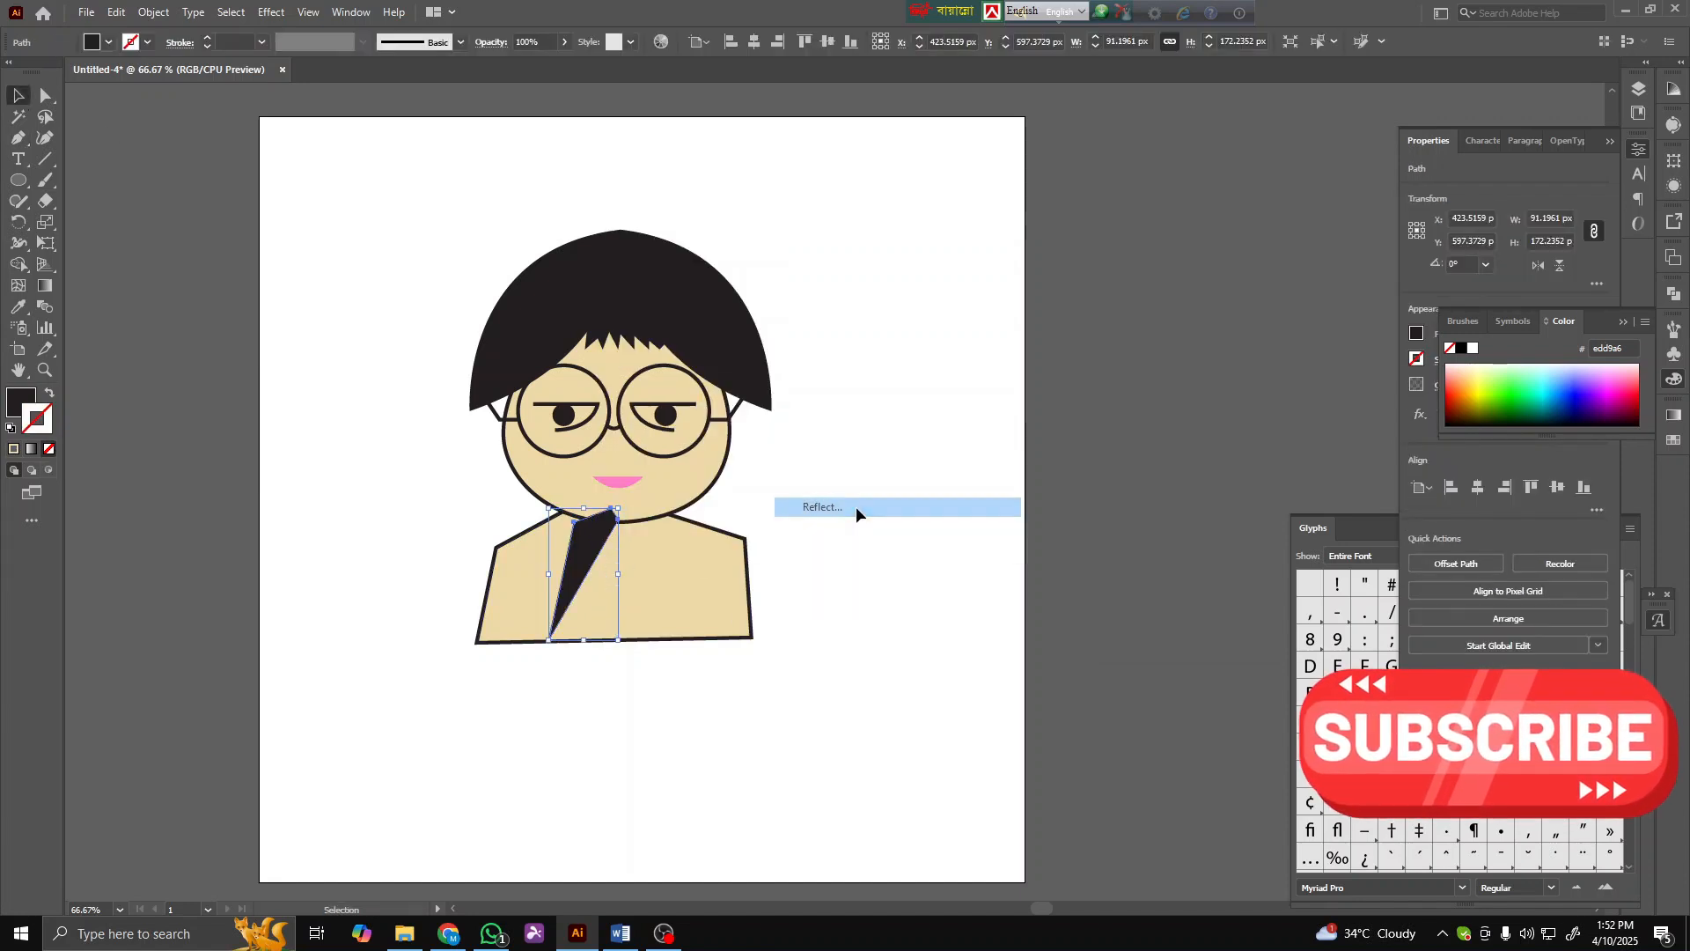
left_click(1199, 615)
left_click_drag(639, 570, 706, 541)
left_click(931, 525)
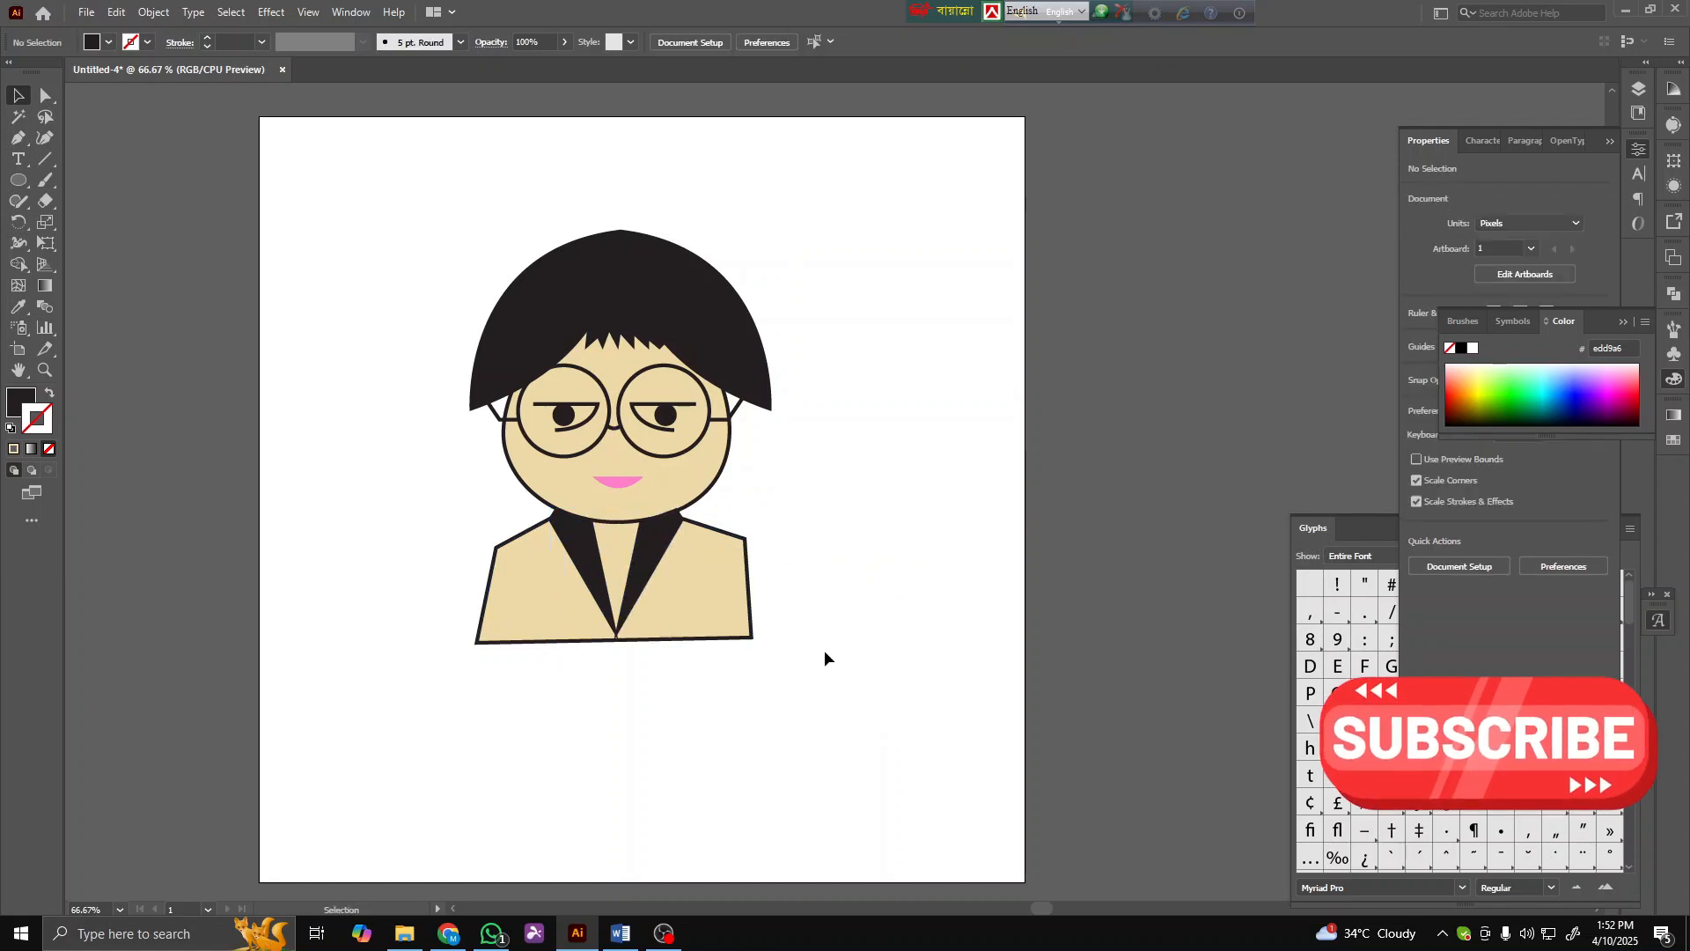
- Fill the shoulder shape with light blue, colour 94eaff
left_click(690, 639)
left_click(20, 400)
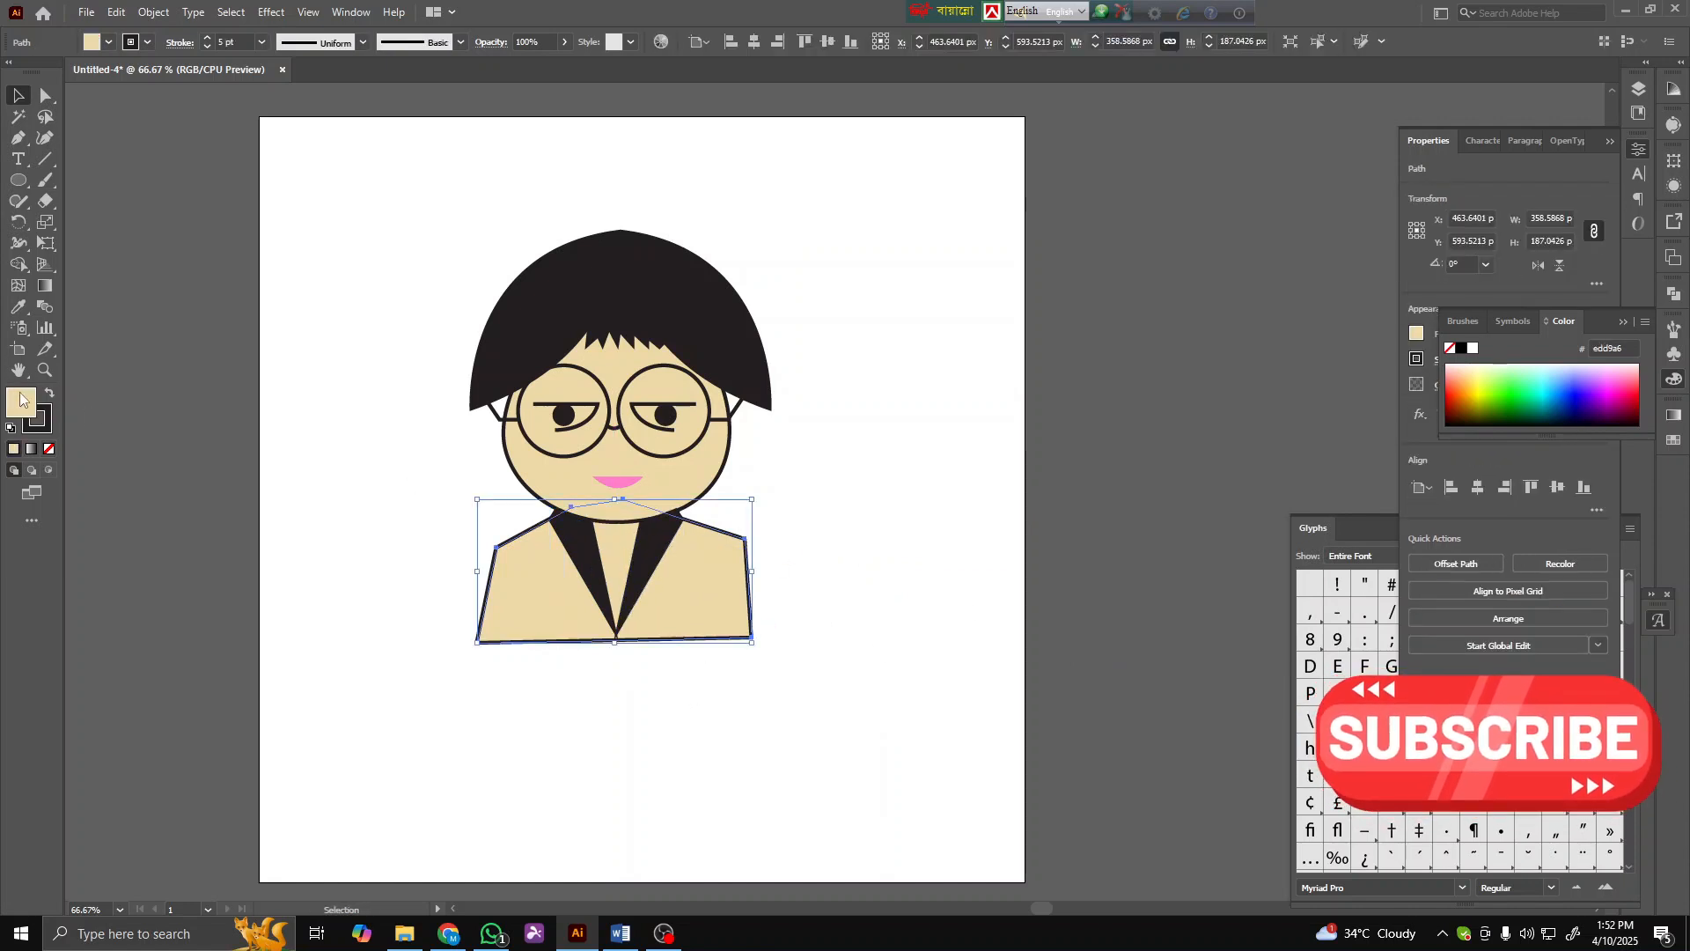
left_click(1549, 366)
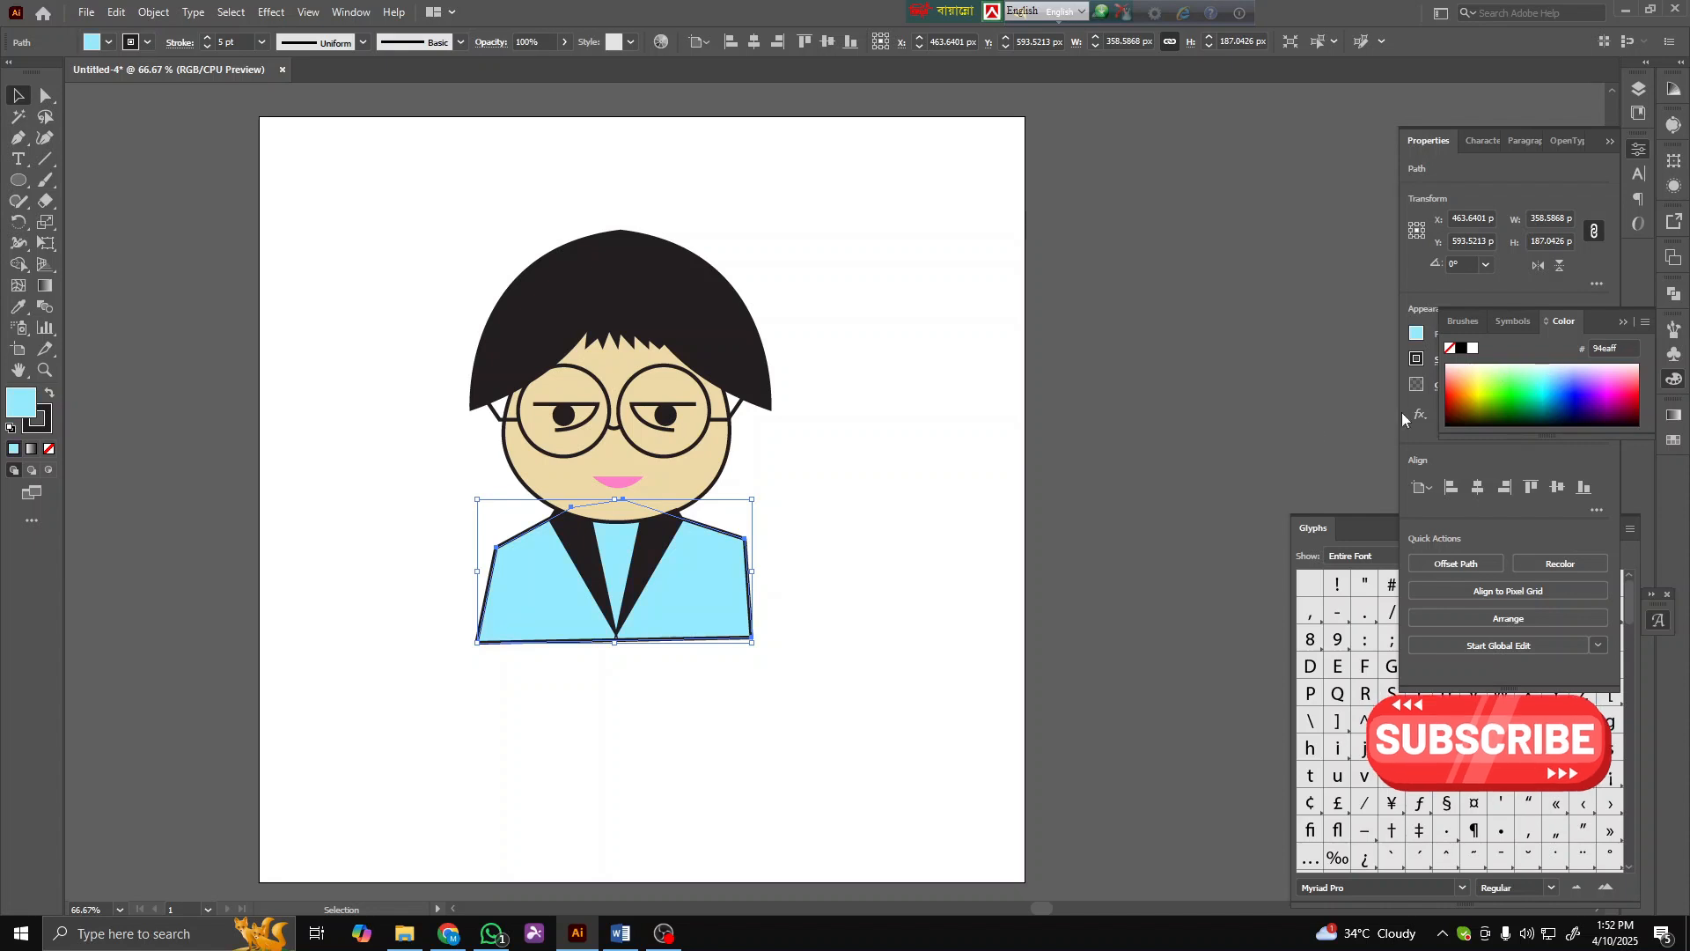
left_click(963, 499)
- Adjust the right shoulder's anchor points of the shirt shape with the Direct Selection tool
left_click(44, 113)
left_click(44, 96)
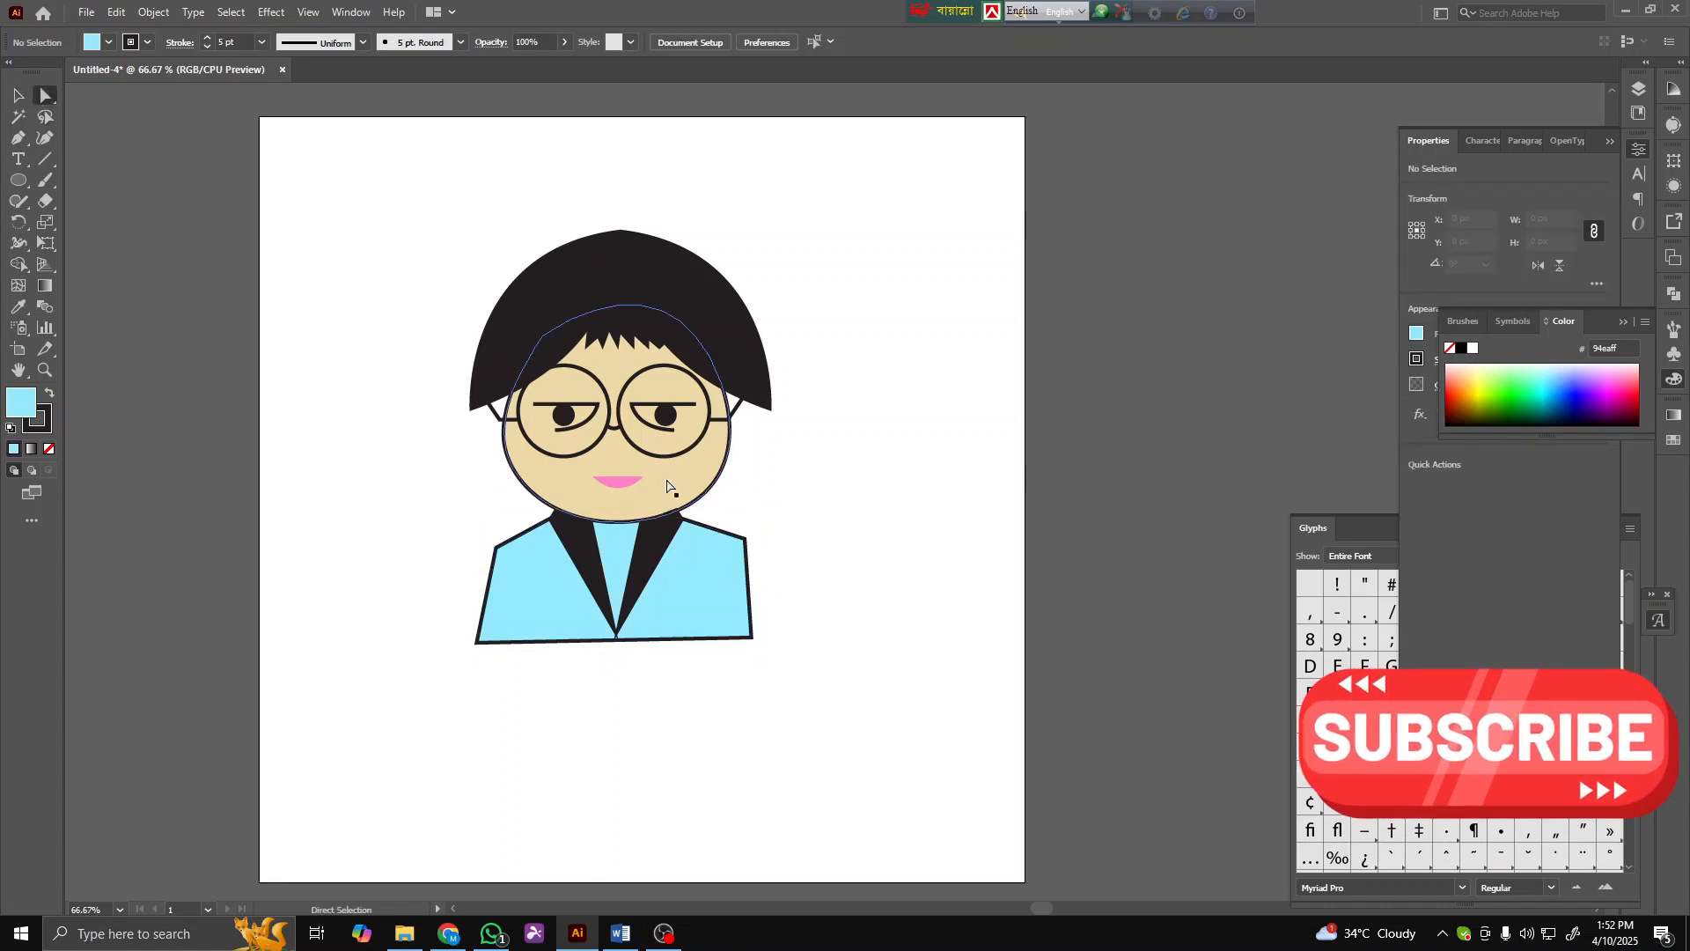
left_click_drag(746, 535, 737, 543)
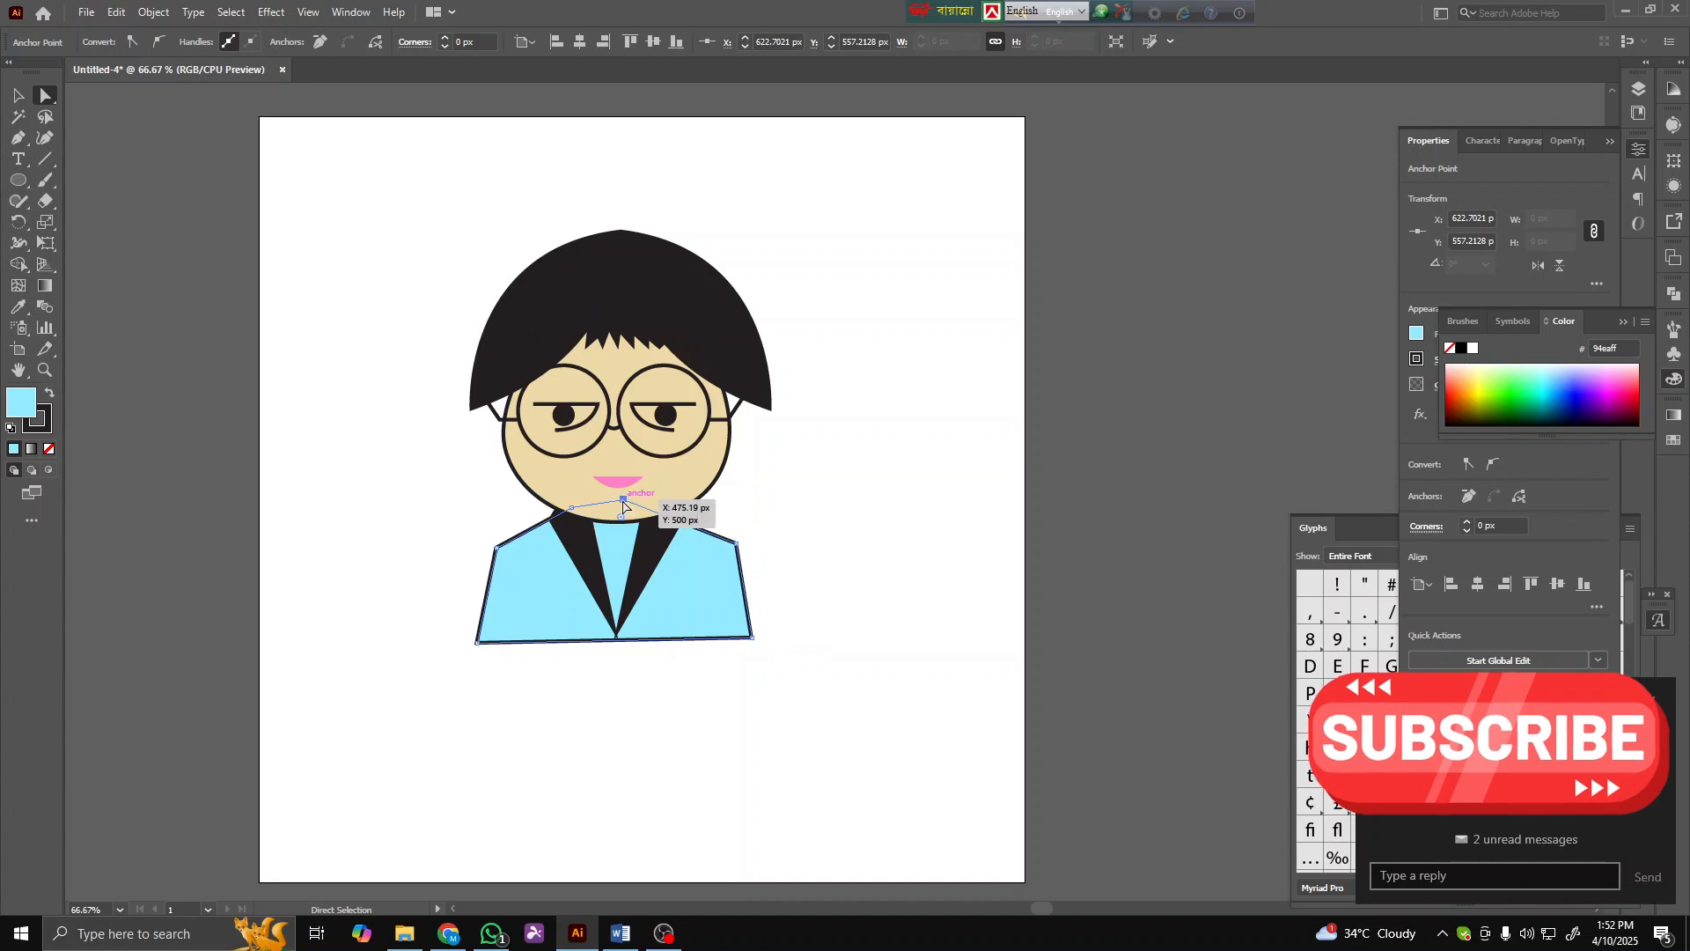
left_click(755, 655)
left_click_drag(751, 637, 752, 637)
left_click_drag(736, 543, 729, 539)
left_click(802, 541)
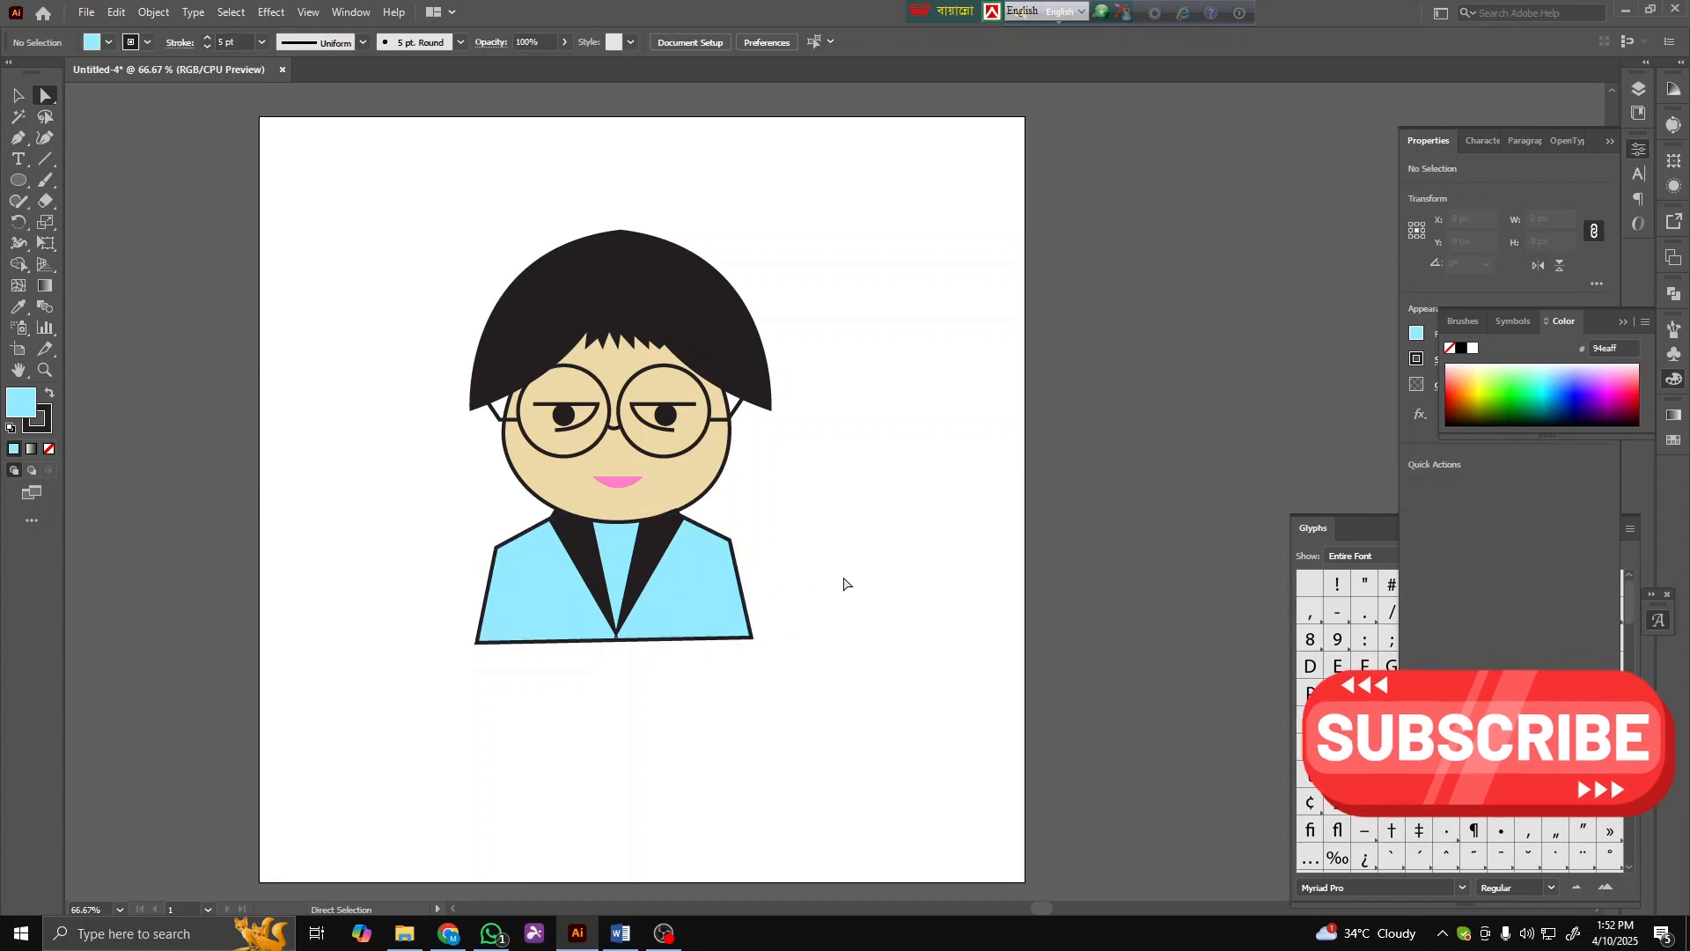
- Recolour the mouth with a deeper pink picked from the colour spectrum
scroll(804, 649, "down", 2)
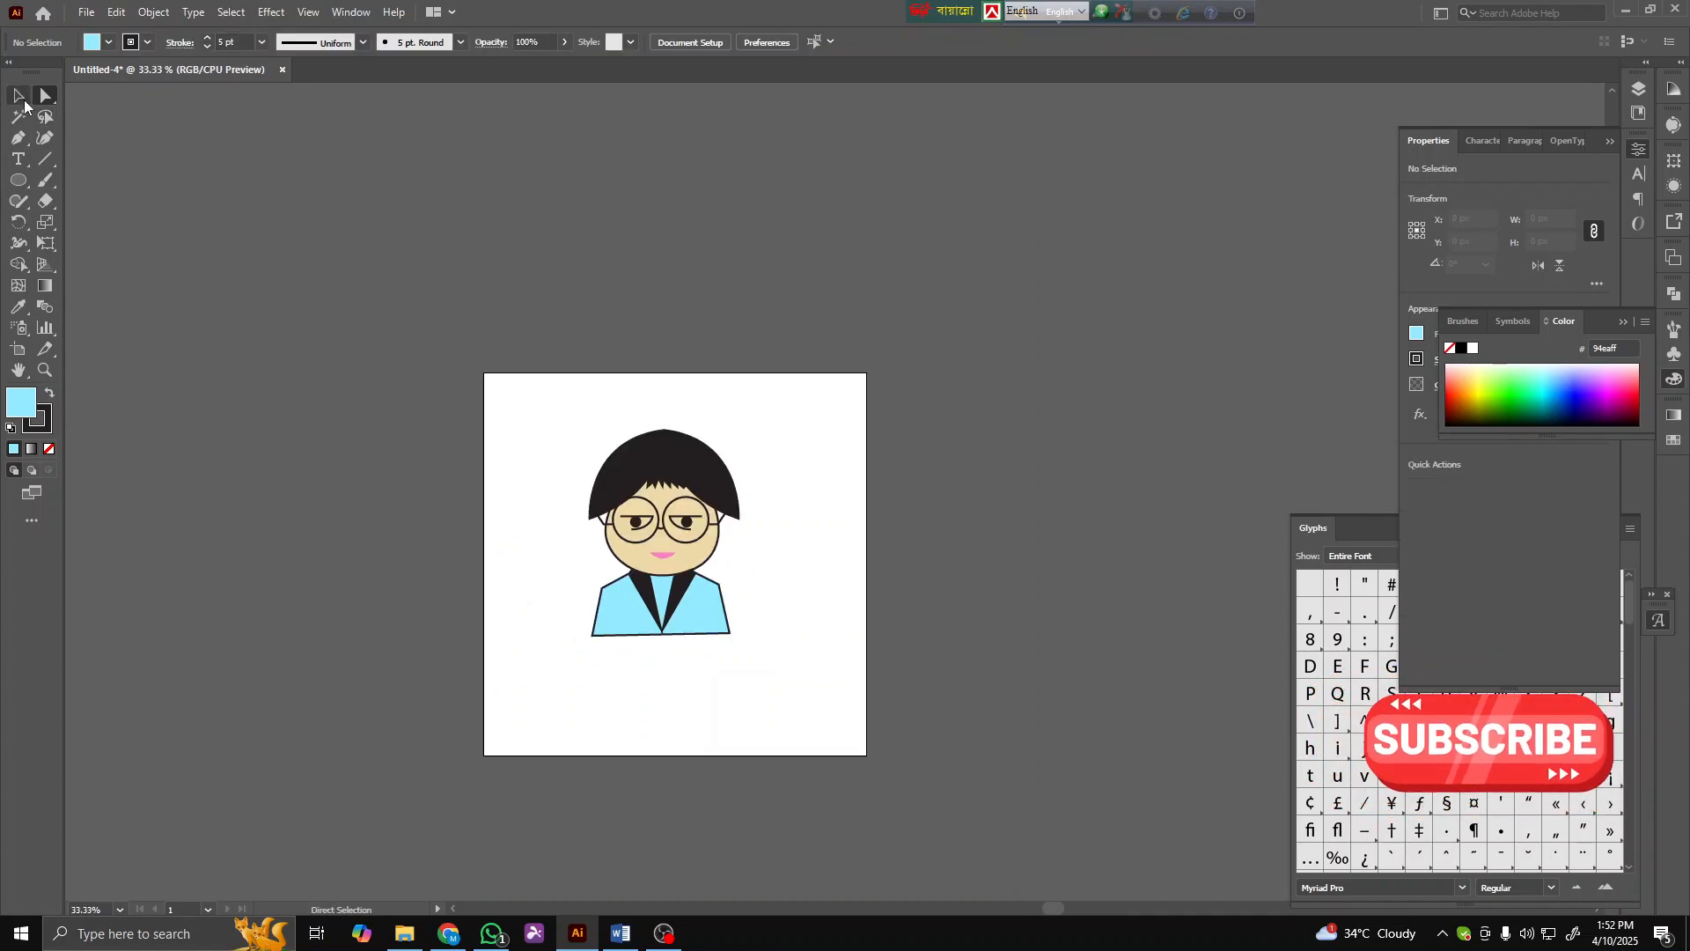
scroll(572, 572, "up", 3)
left_click(863, 520)
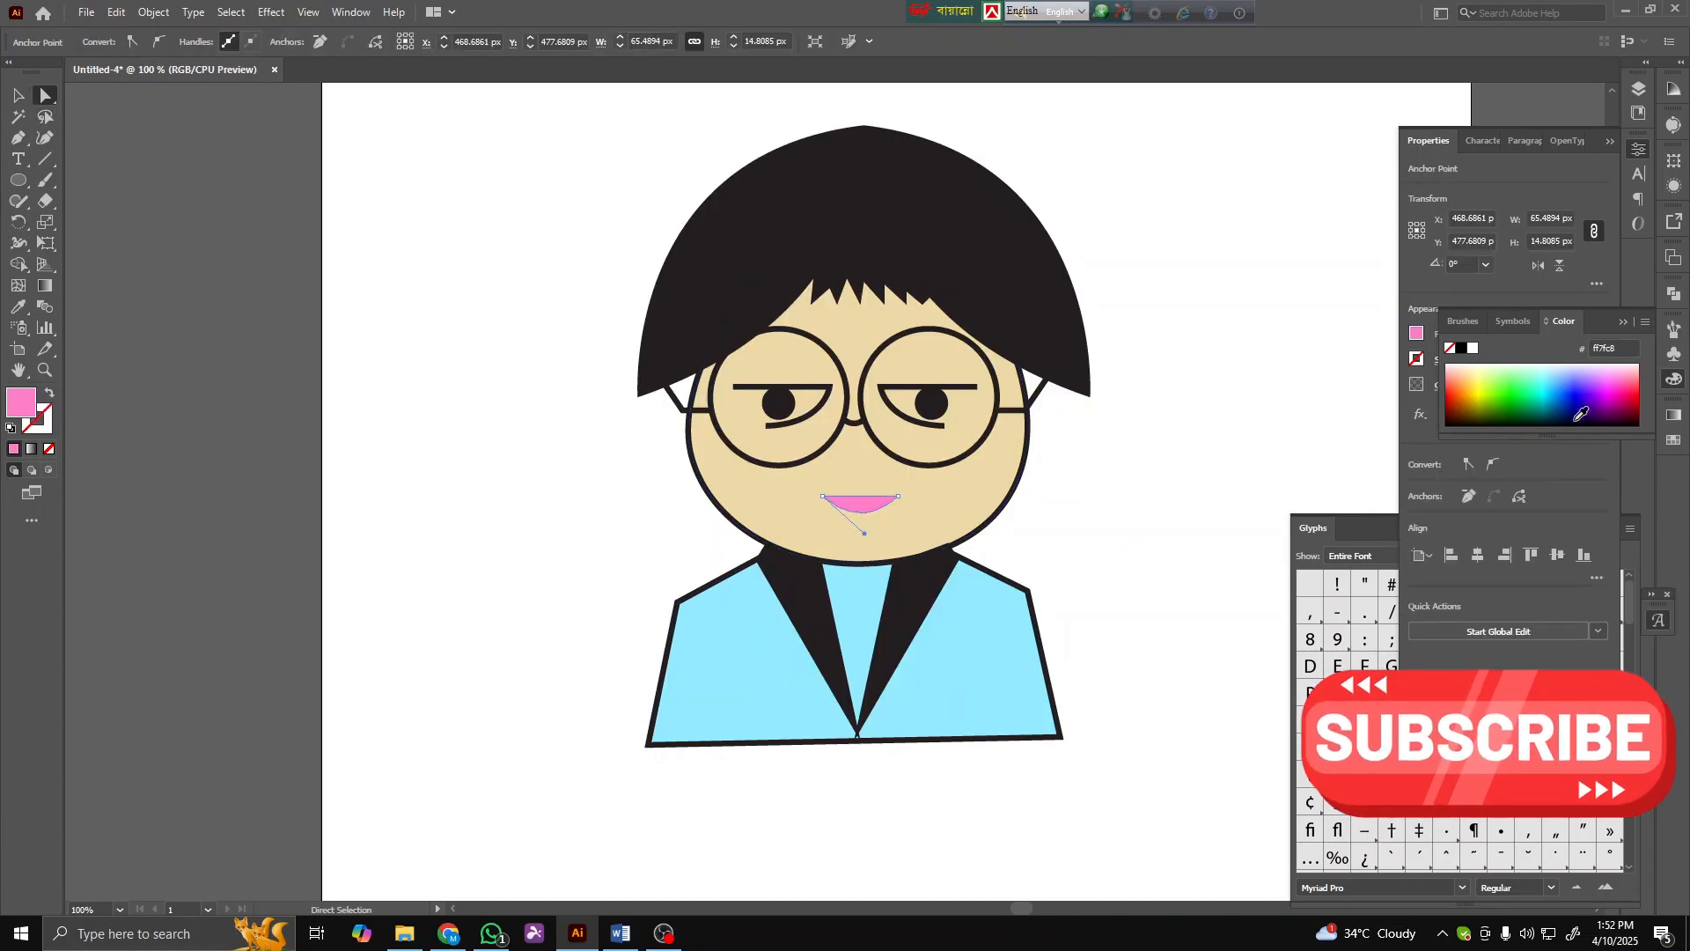
left_click(1630, 378)
left_click(1198, 532)
- Draw a curved shape over the left eye's lower lid area with the Pen tool and fill it white
scroll(841, 567, "down", 1)
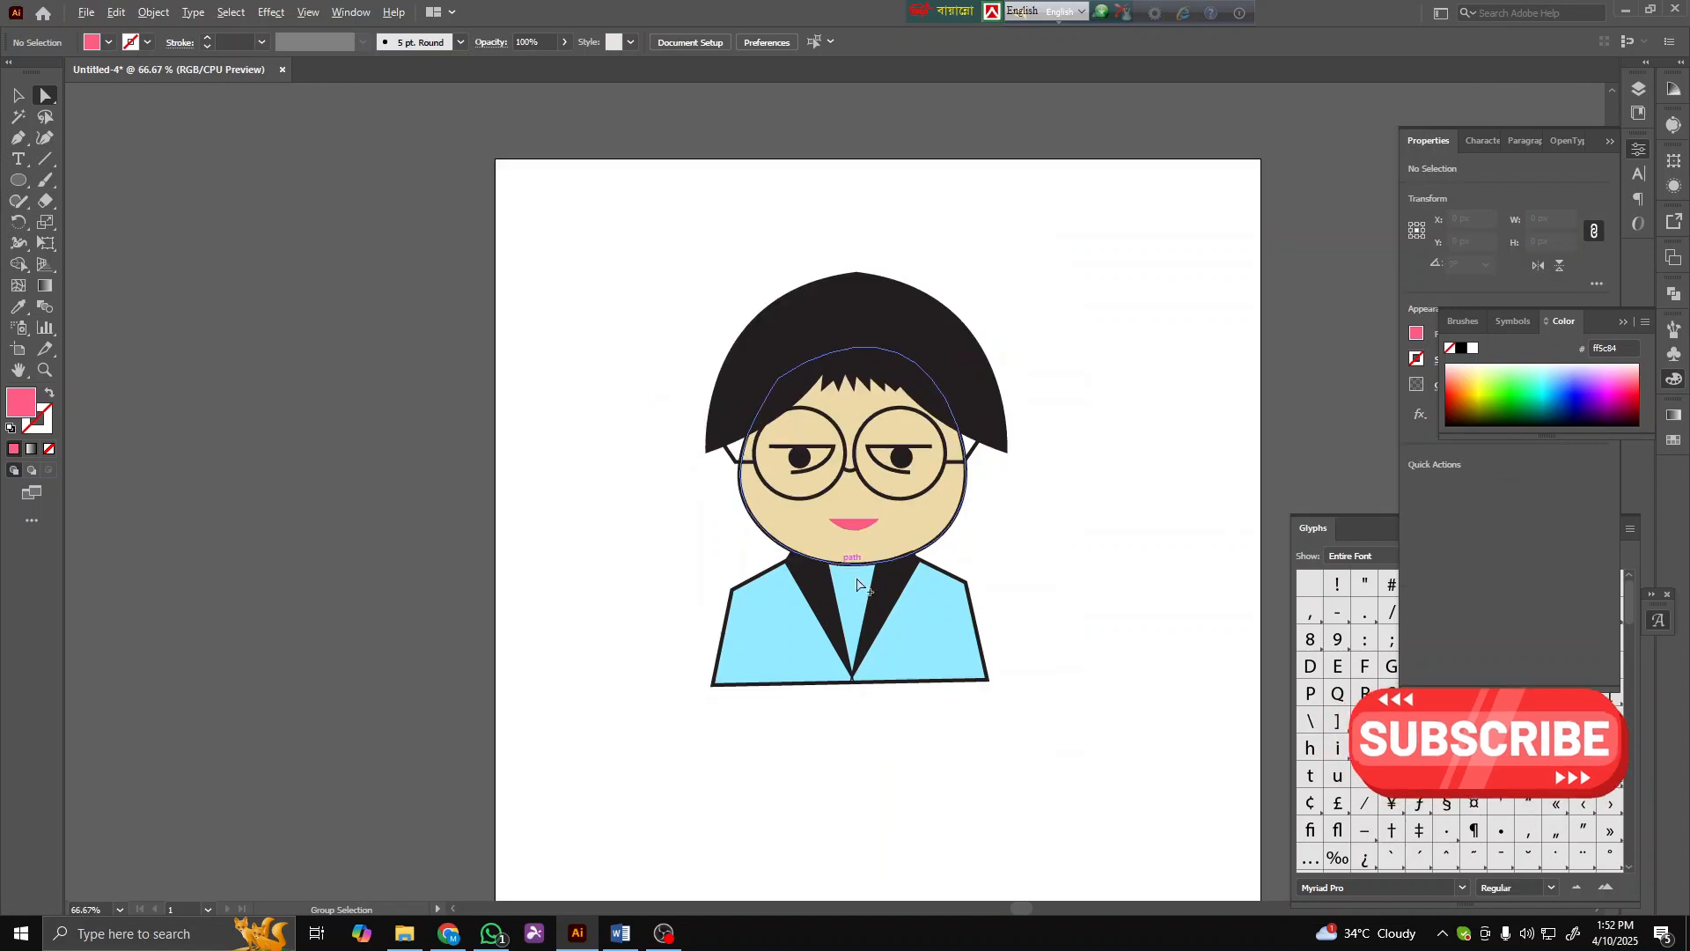
left_click_drag(1136, 530, 992, 578)
scroll(738, 501, "up", 5)
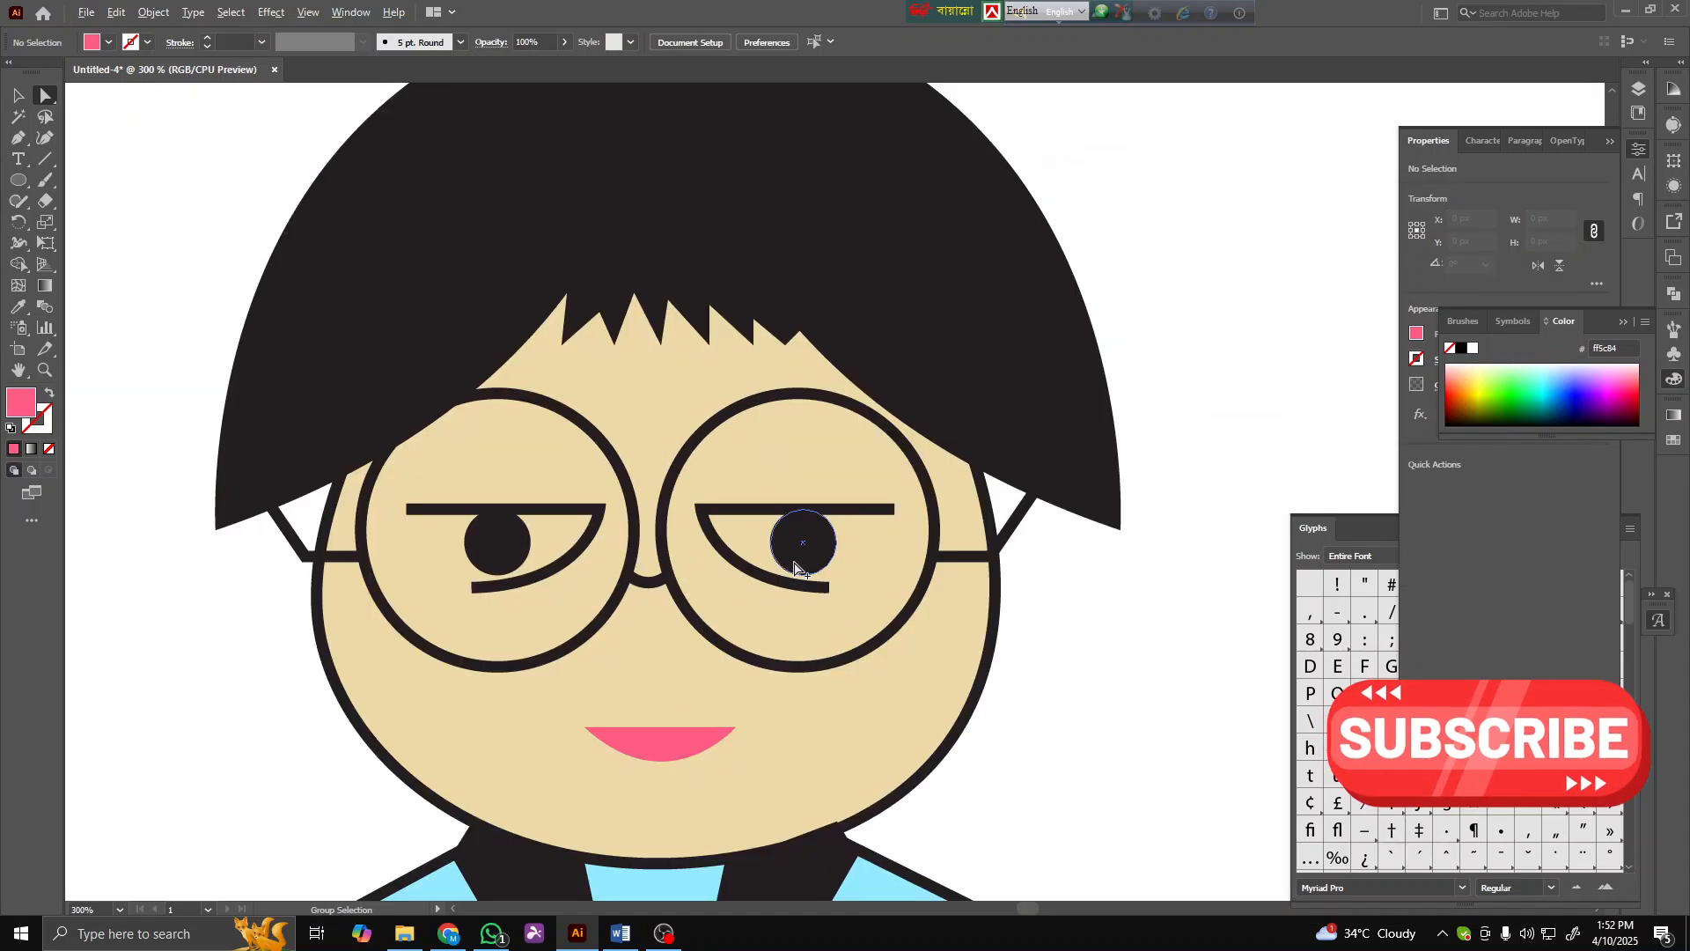
left_click(20, 138)
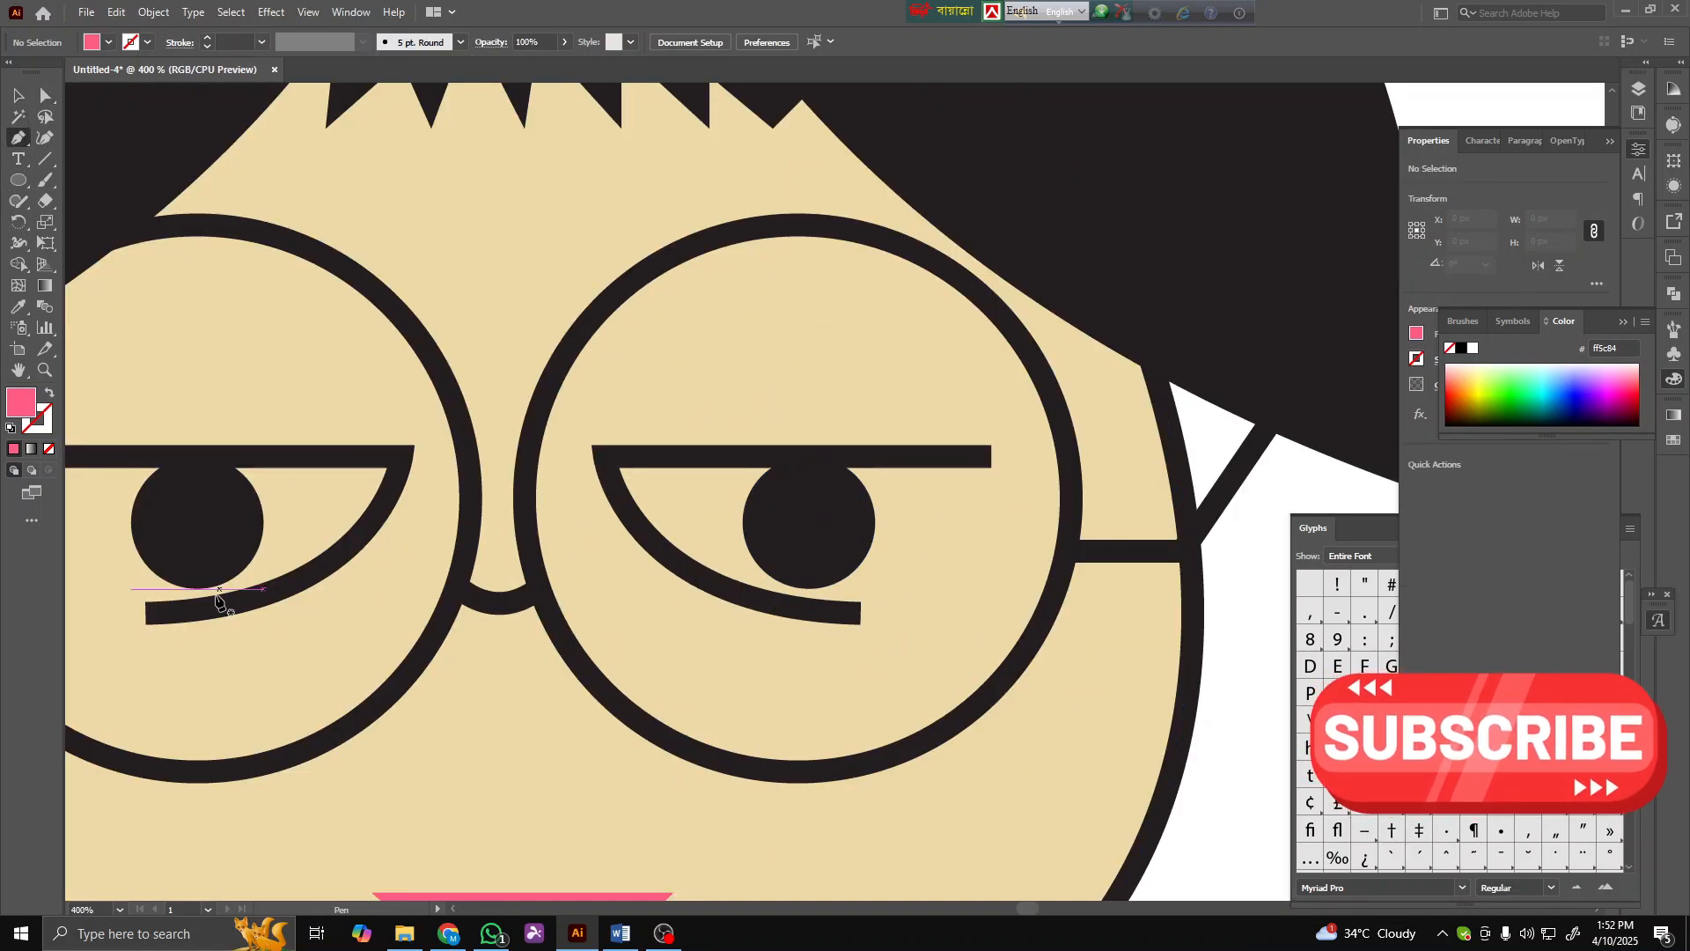
left_click(151, 616)
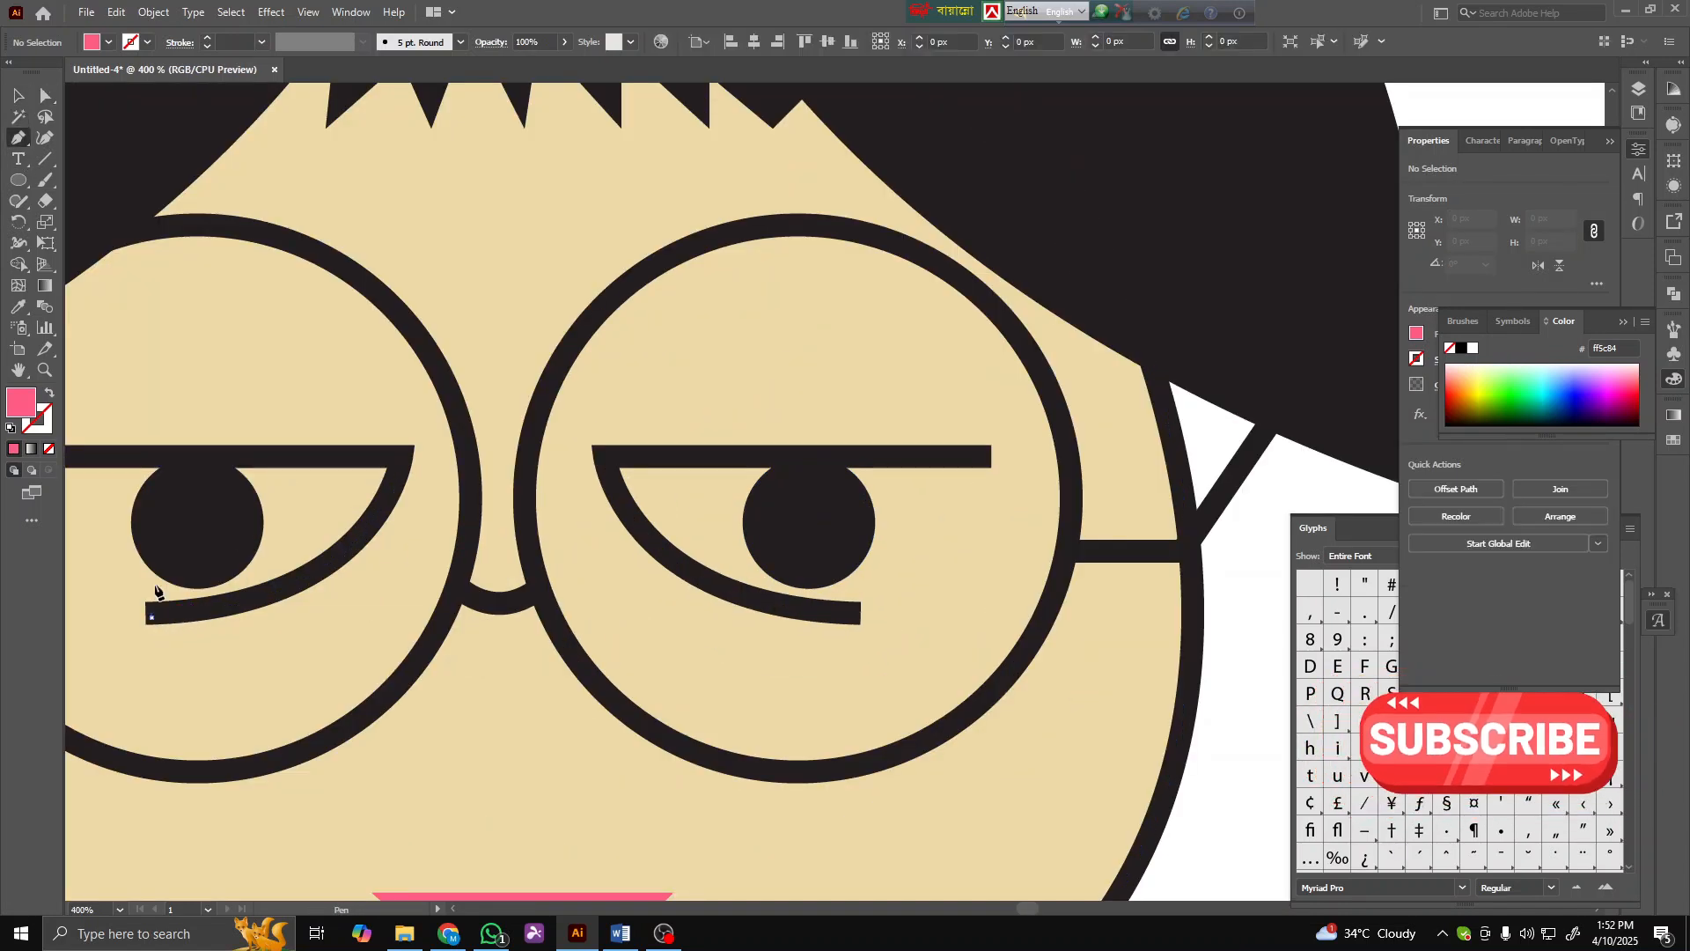
left_click(132, 459)
left_click(392, 456)
left_click(393, 457)
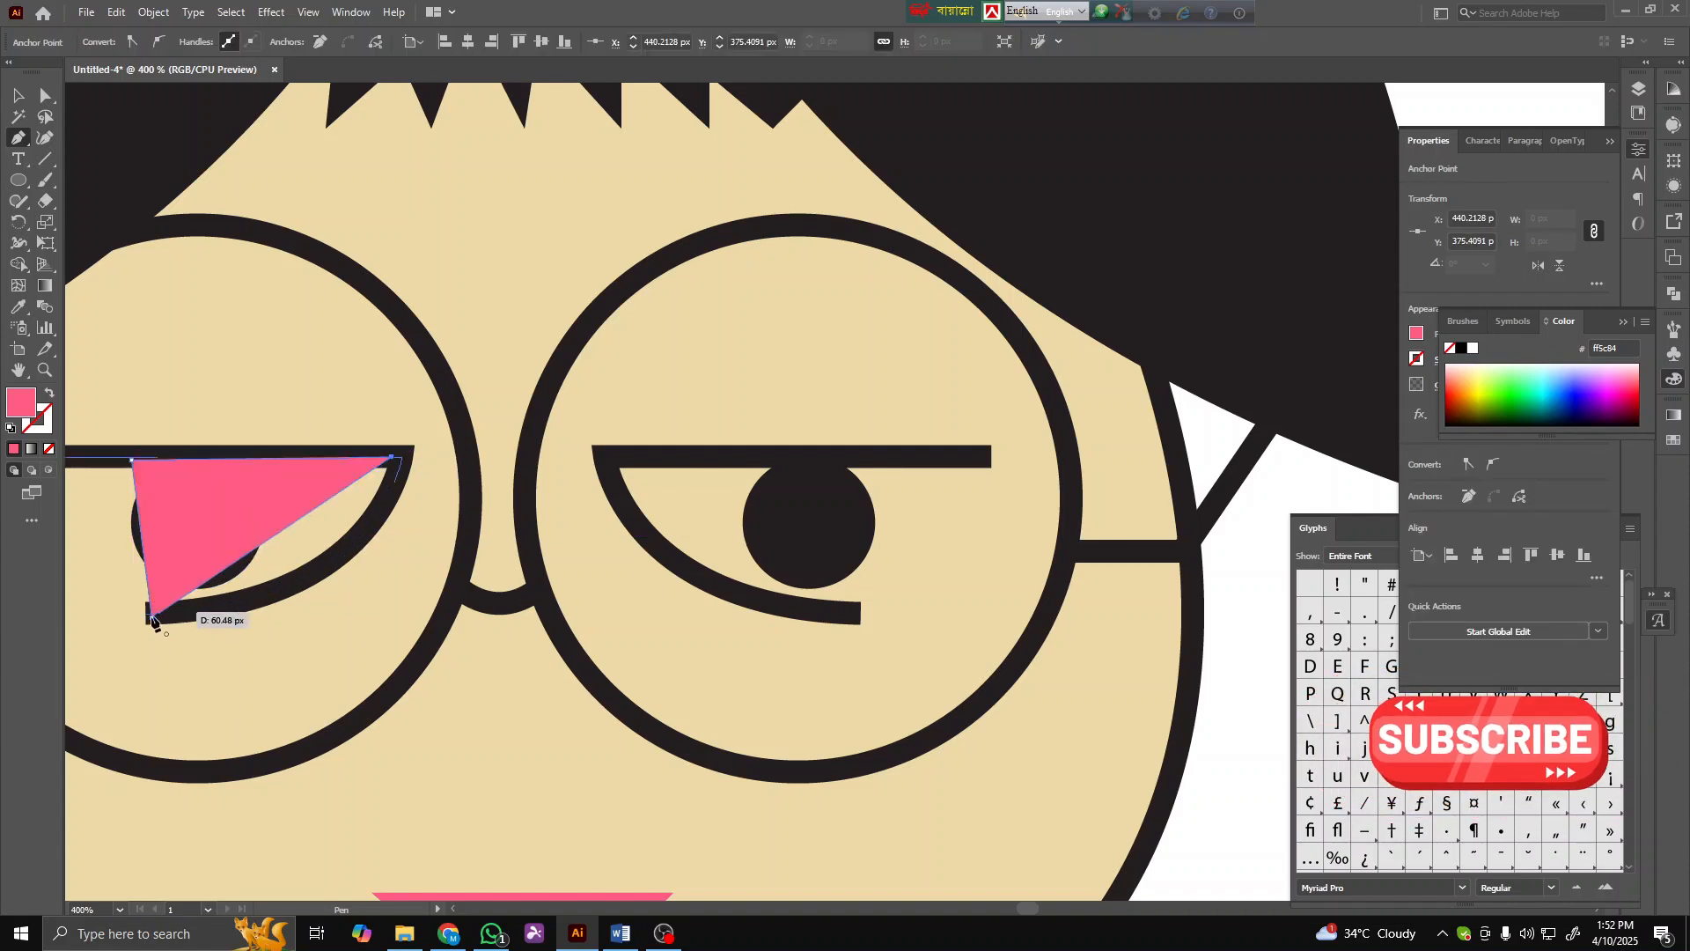
mouse_move(82, 626)
left_mouse_down()
mouse_move(170, 604)
mouse_move(86, 636)
left_mouse_up()
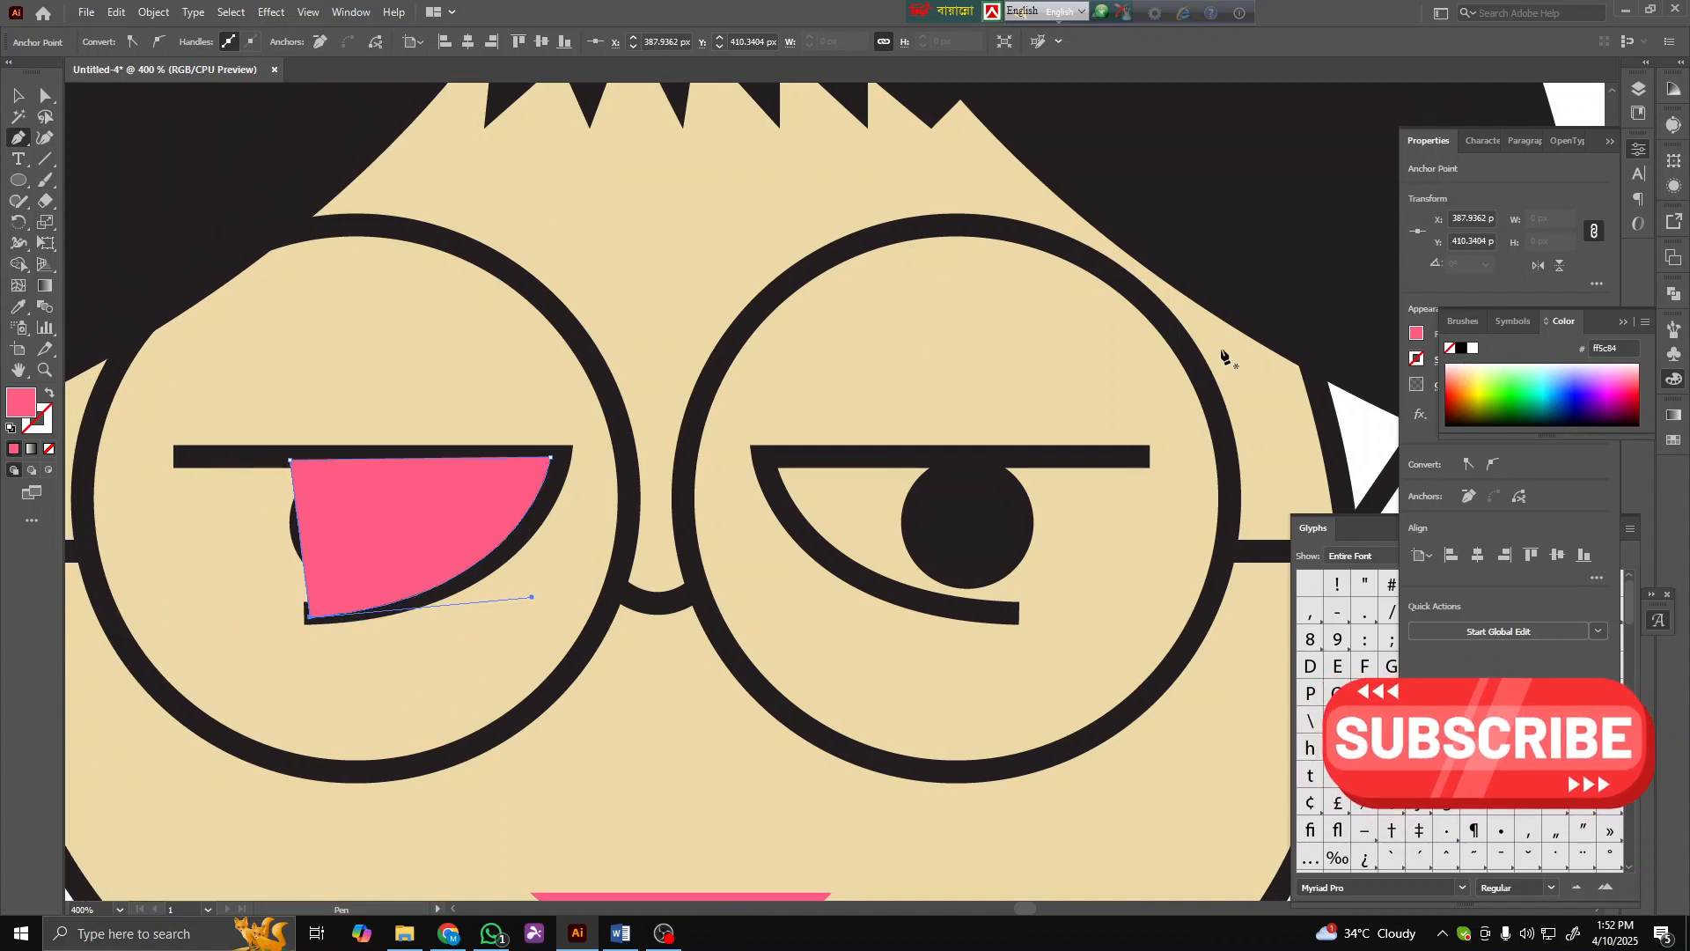
left_click(1474, 349)
left_click(15, 94)
left_click(502, 377)
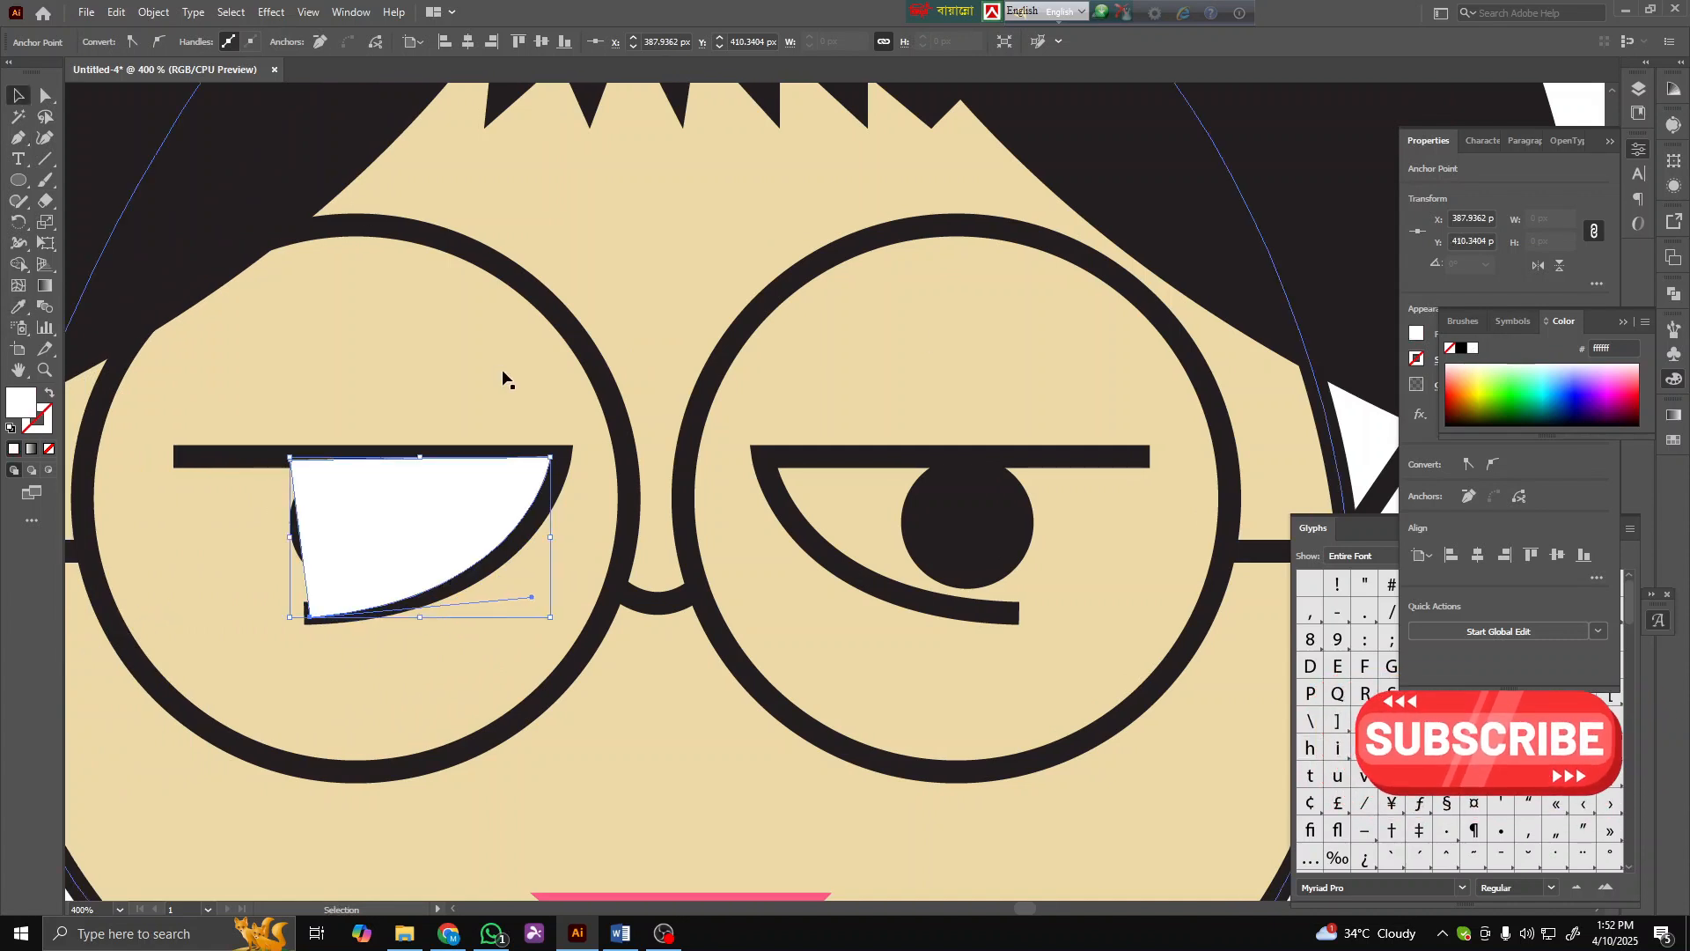
- Select the white eye shape and pupil and rearrange the white shape behind the pupil
left_click(272, 457)
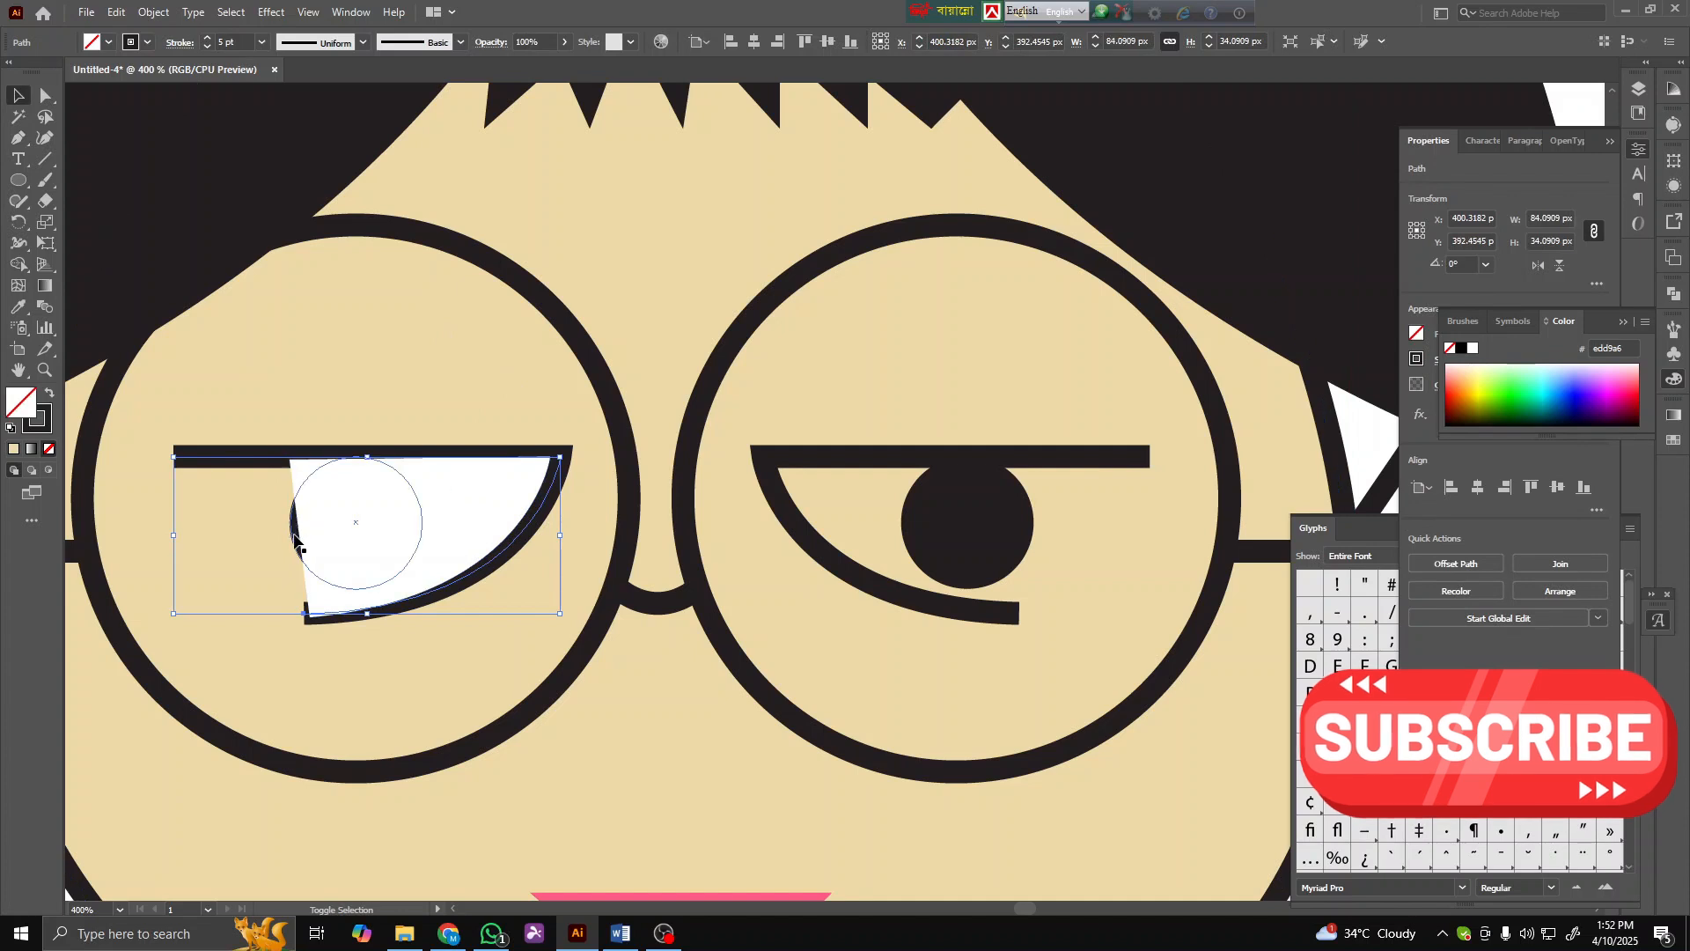
left_click(293, 535, "shift")
right_click(293, 535)
mouse_move(379, 806)
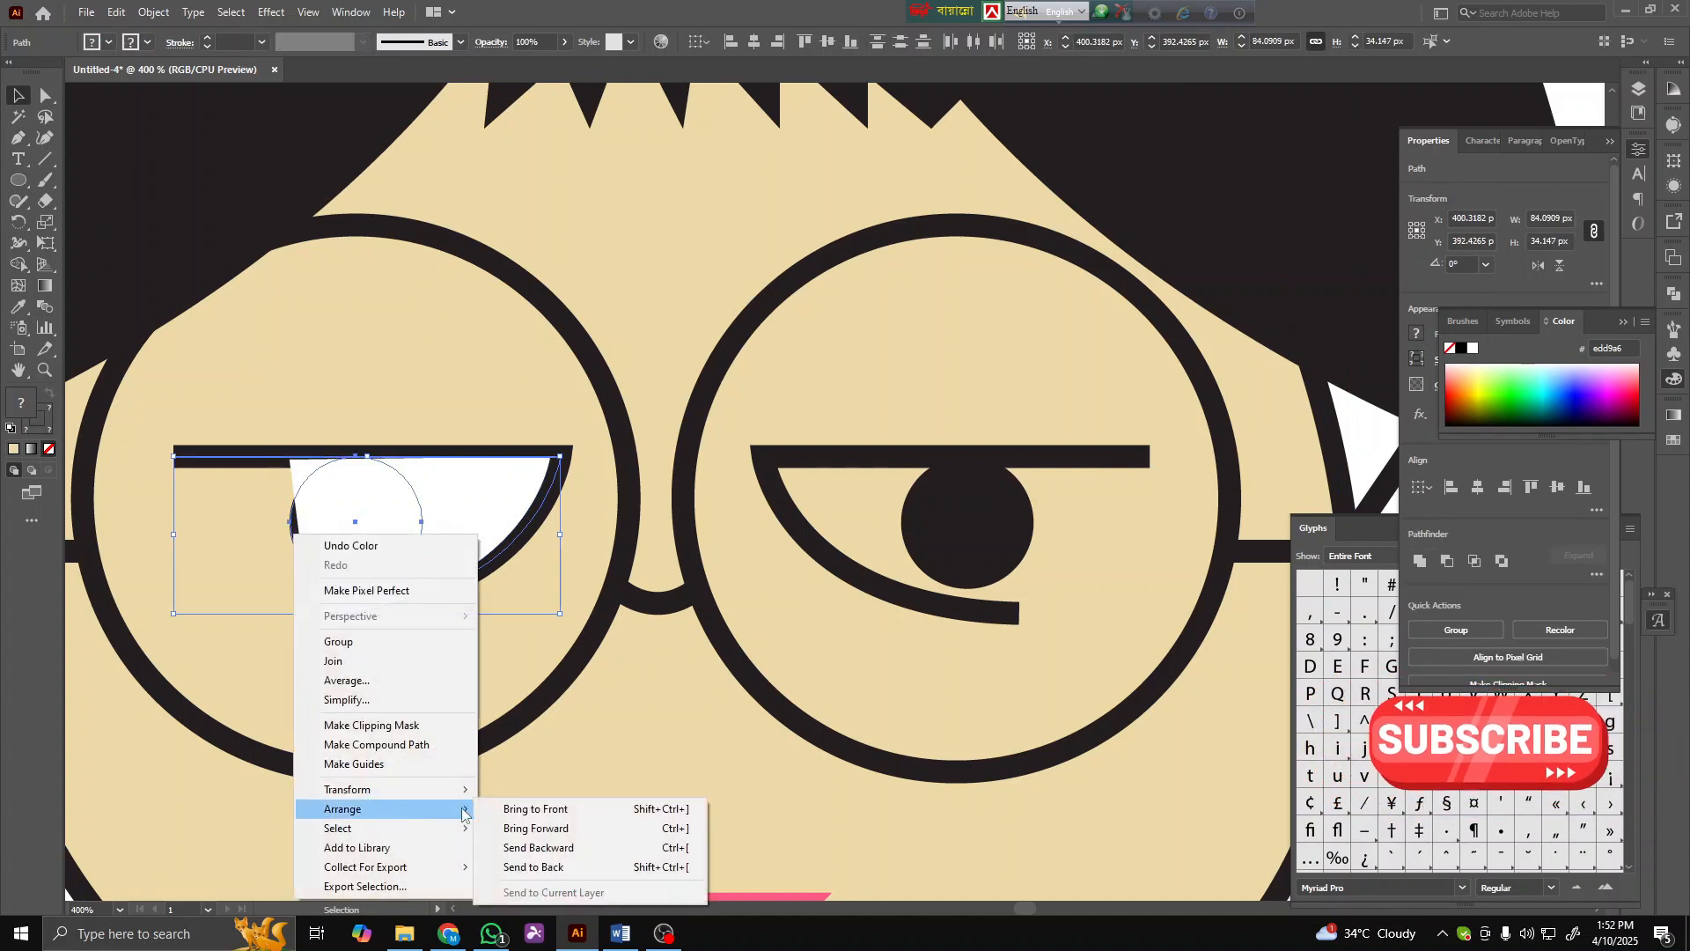
left_click(489, 808)
left_click(438, 671)
scroll(405, 561, "down", 6)
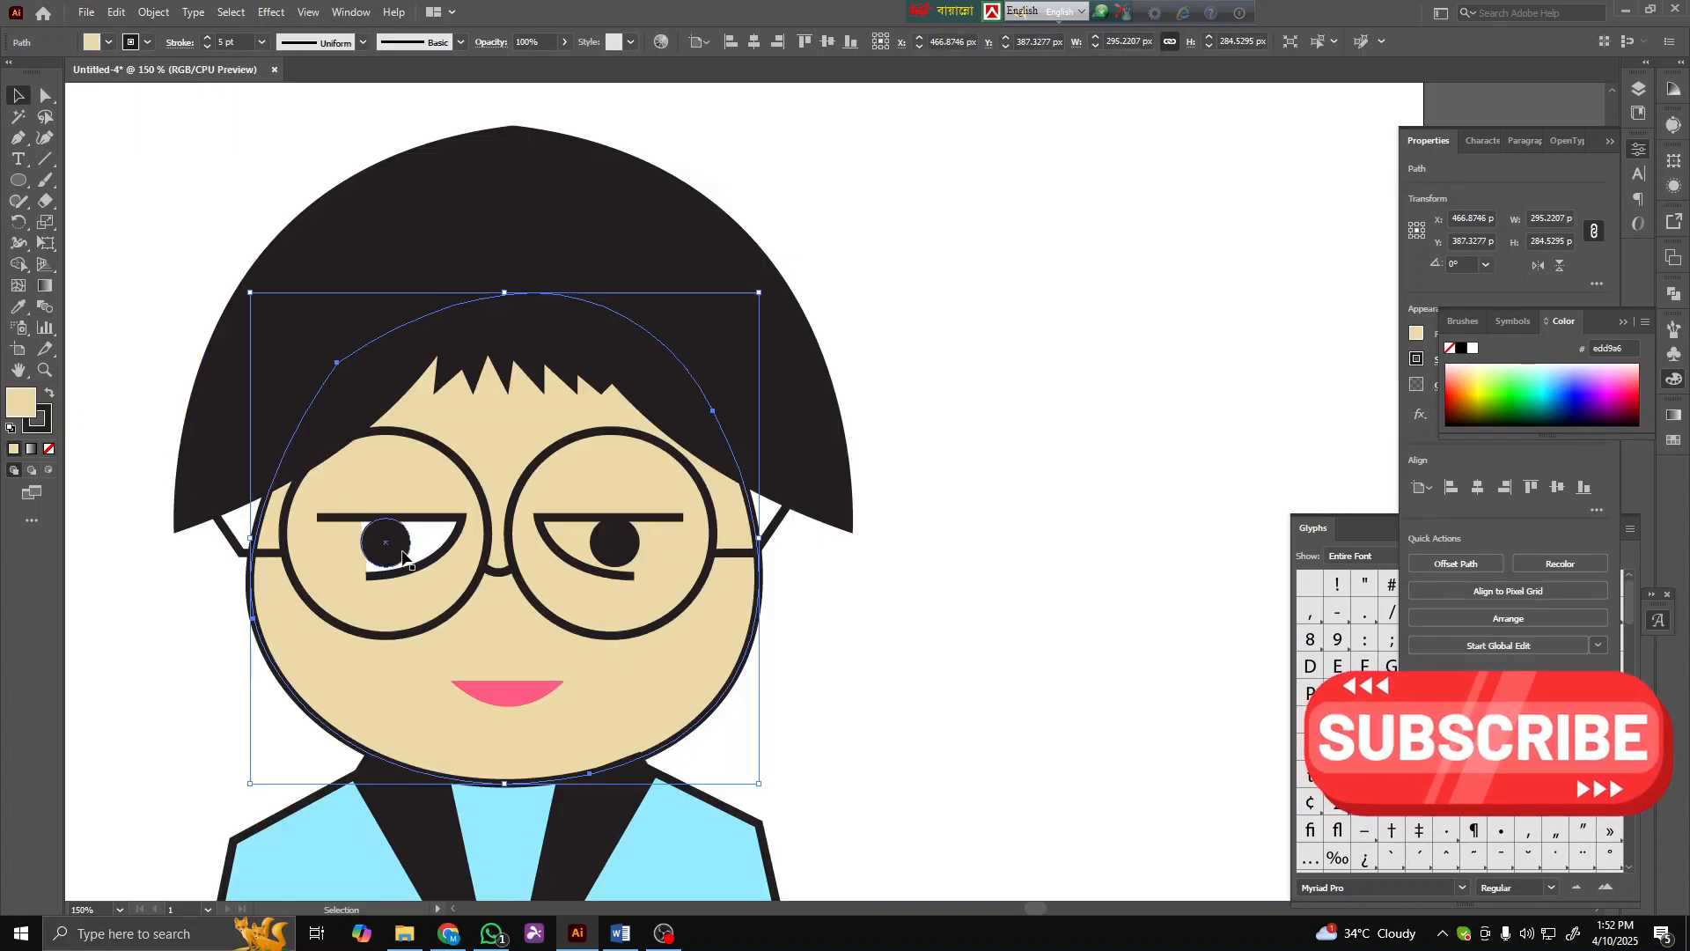
- Draw a curved eye-white shape inside the right eye's lid with the Pen tool and fill it white by sampling the left eye
left_click(975, 622)
scroll(509, 618, "down", 1)
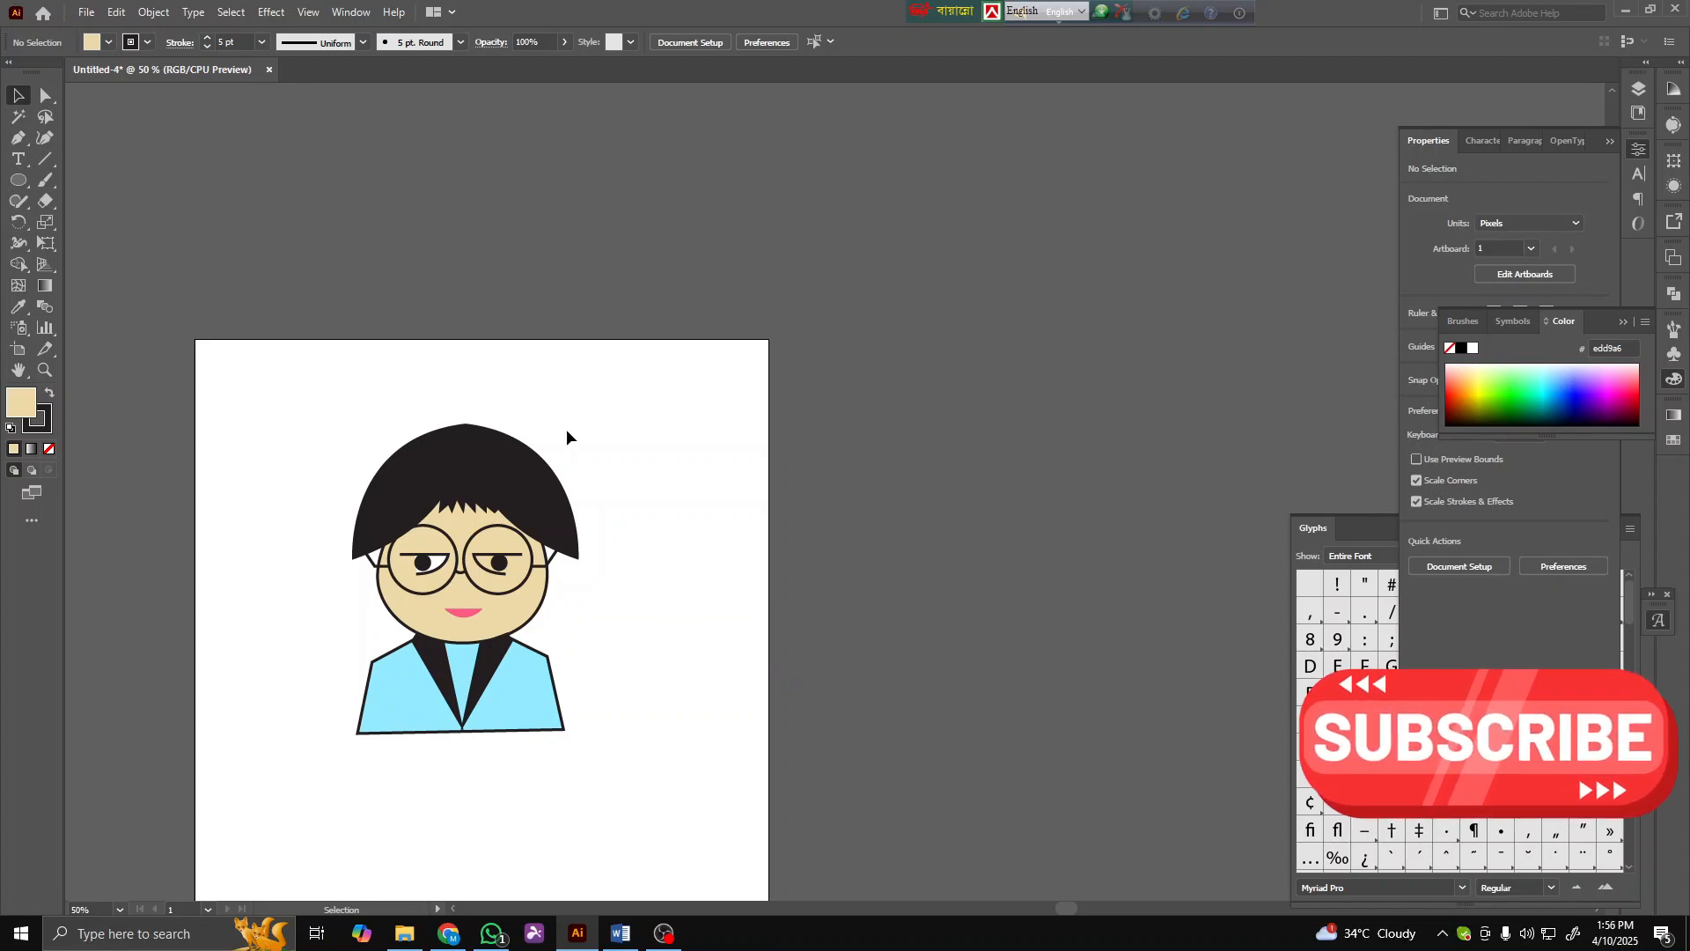
scroll(493, 557, "up", 4)
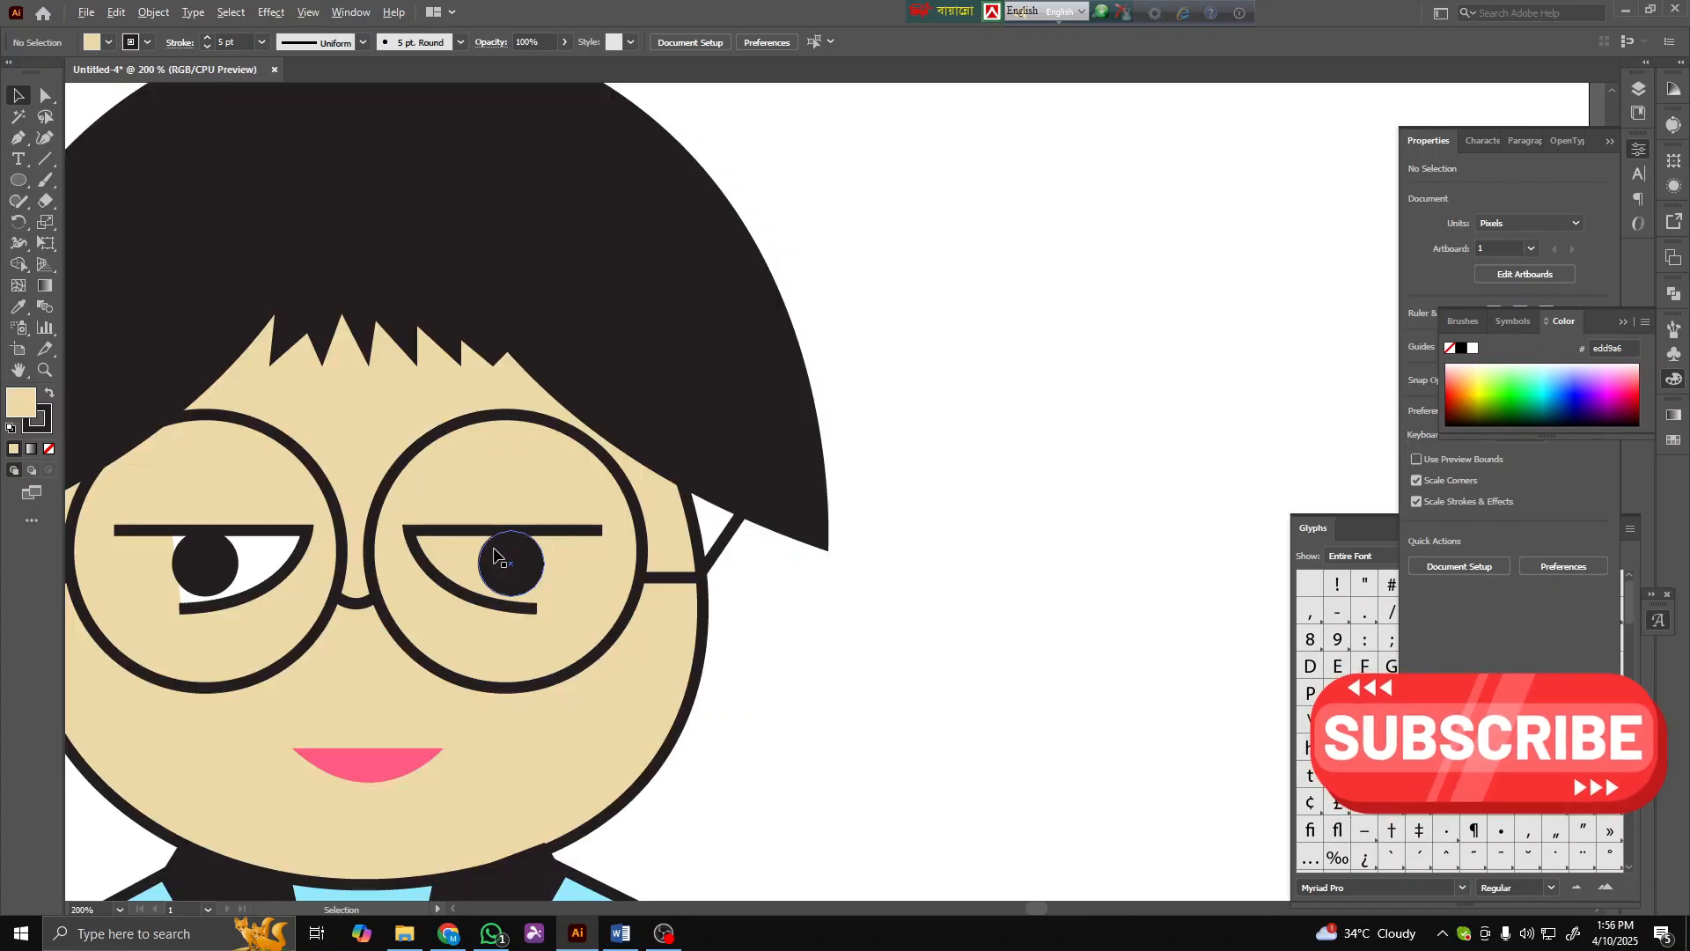
left_click(19, 140)
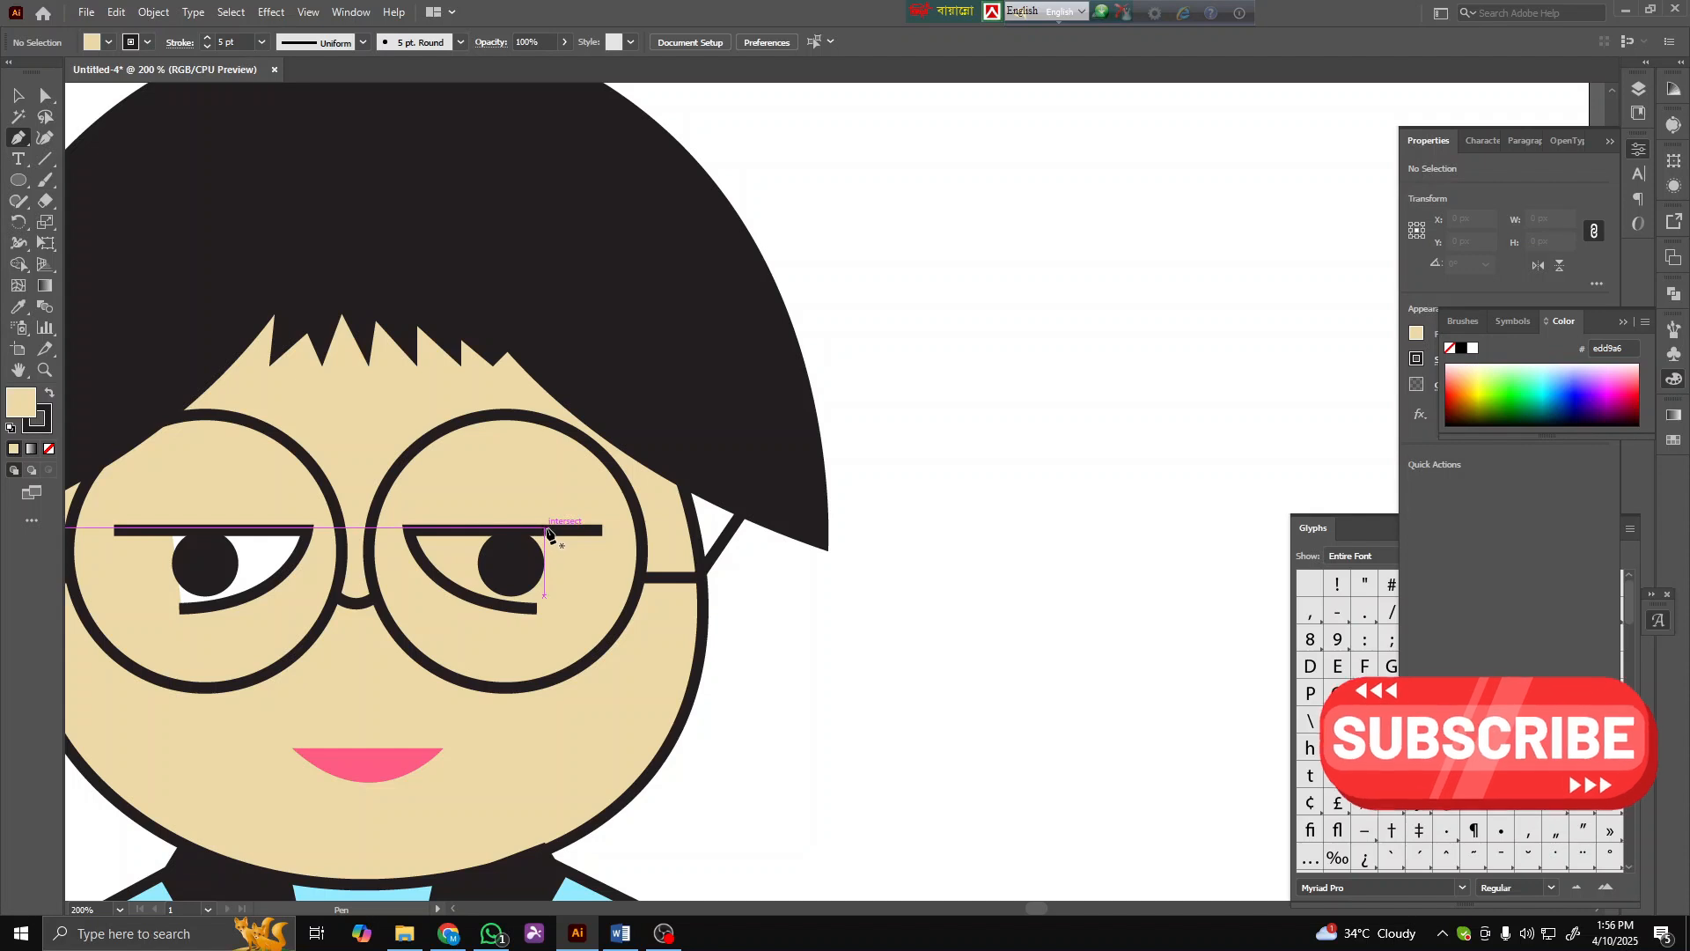
left_click(548, 530)
mouse_move(532, 608)
left_mouse_down()
mouse_move(511, 614)
mouse_move(532, 618)
left_mouse_up()
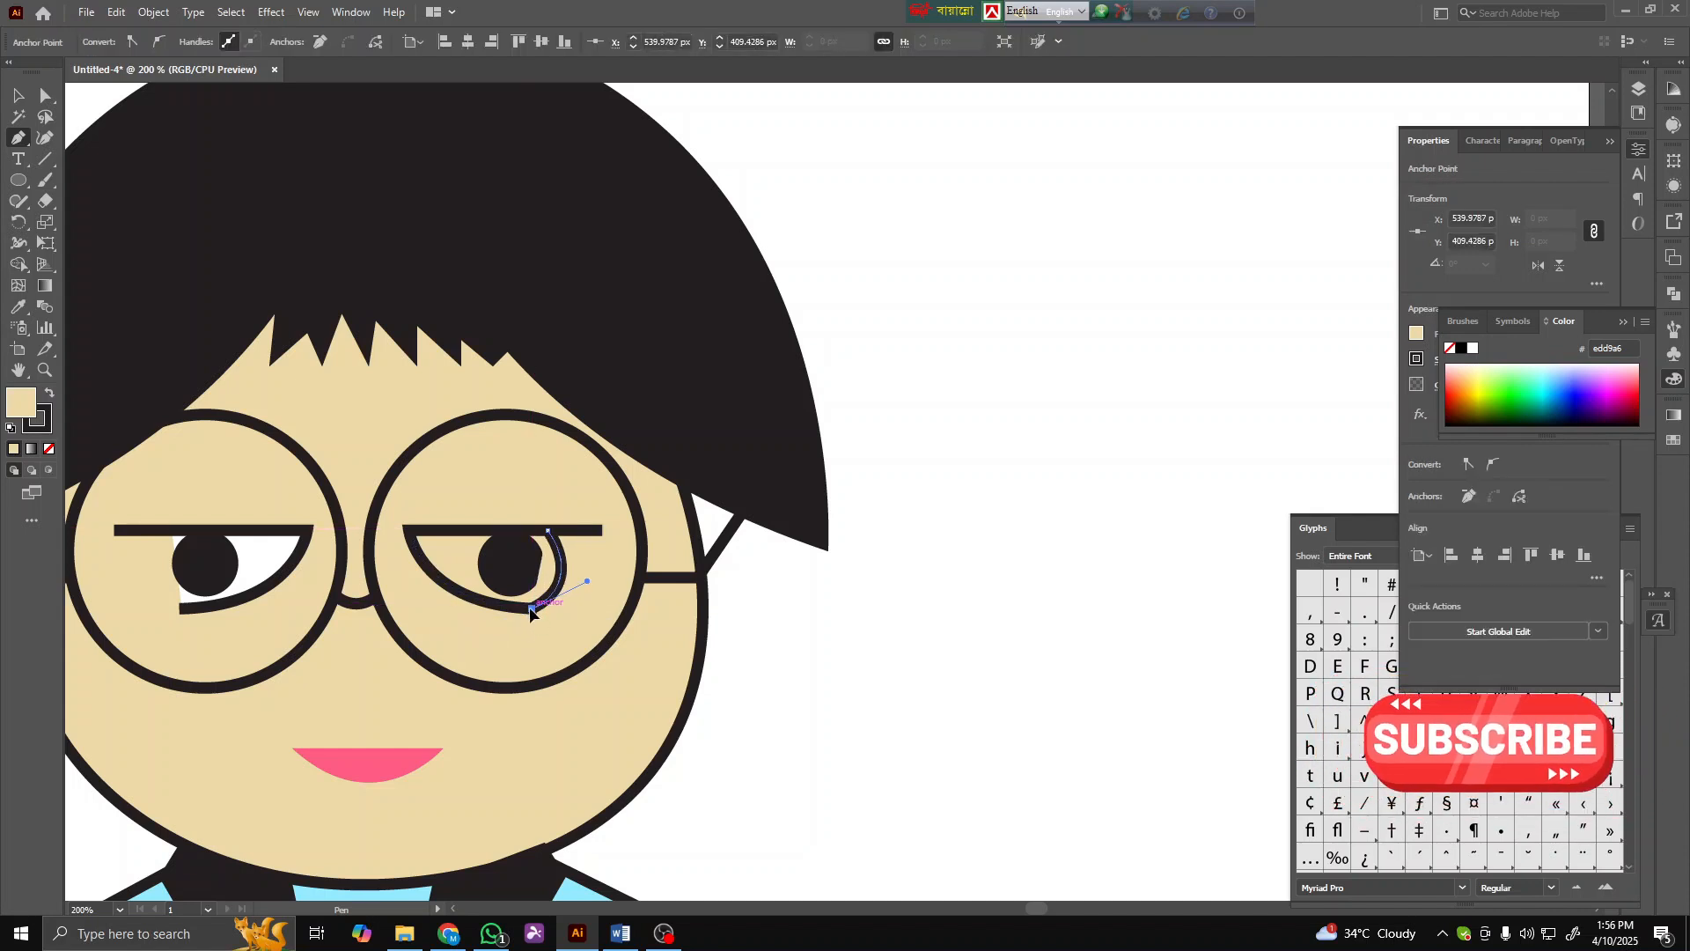
left_click(406, 529)
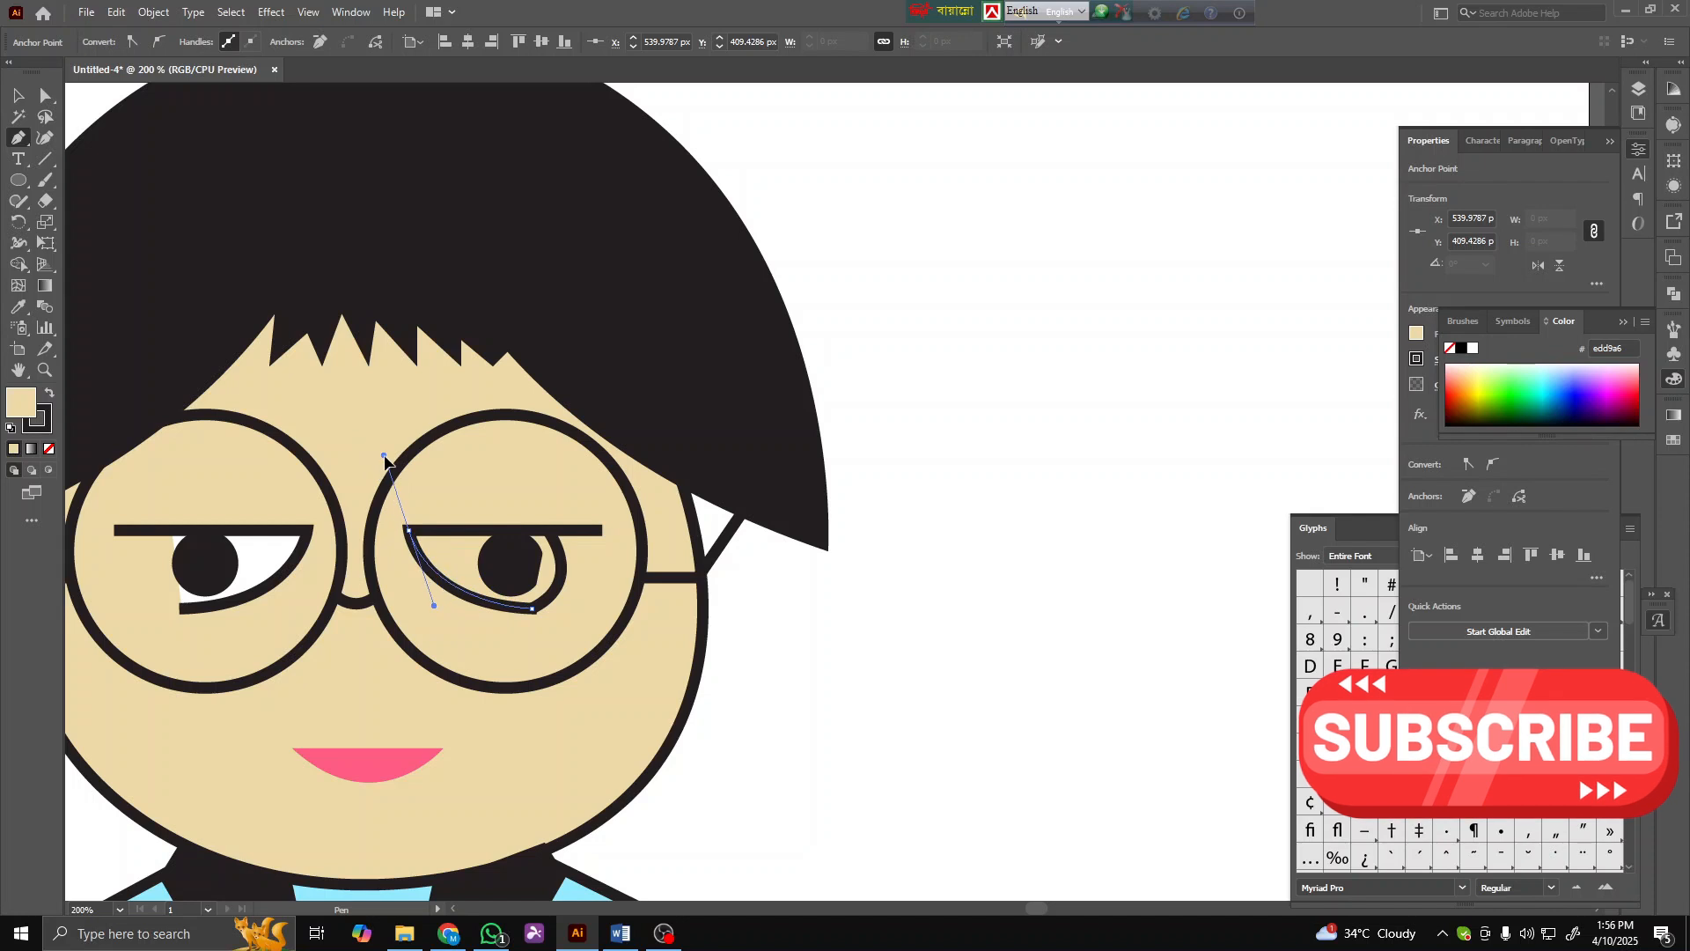
left_click(409, 531)
left_click(546, 531)
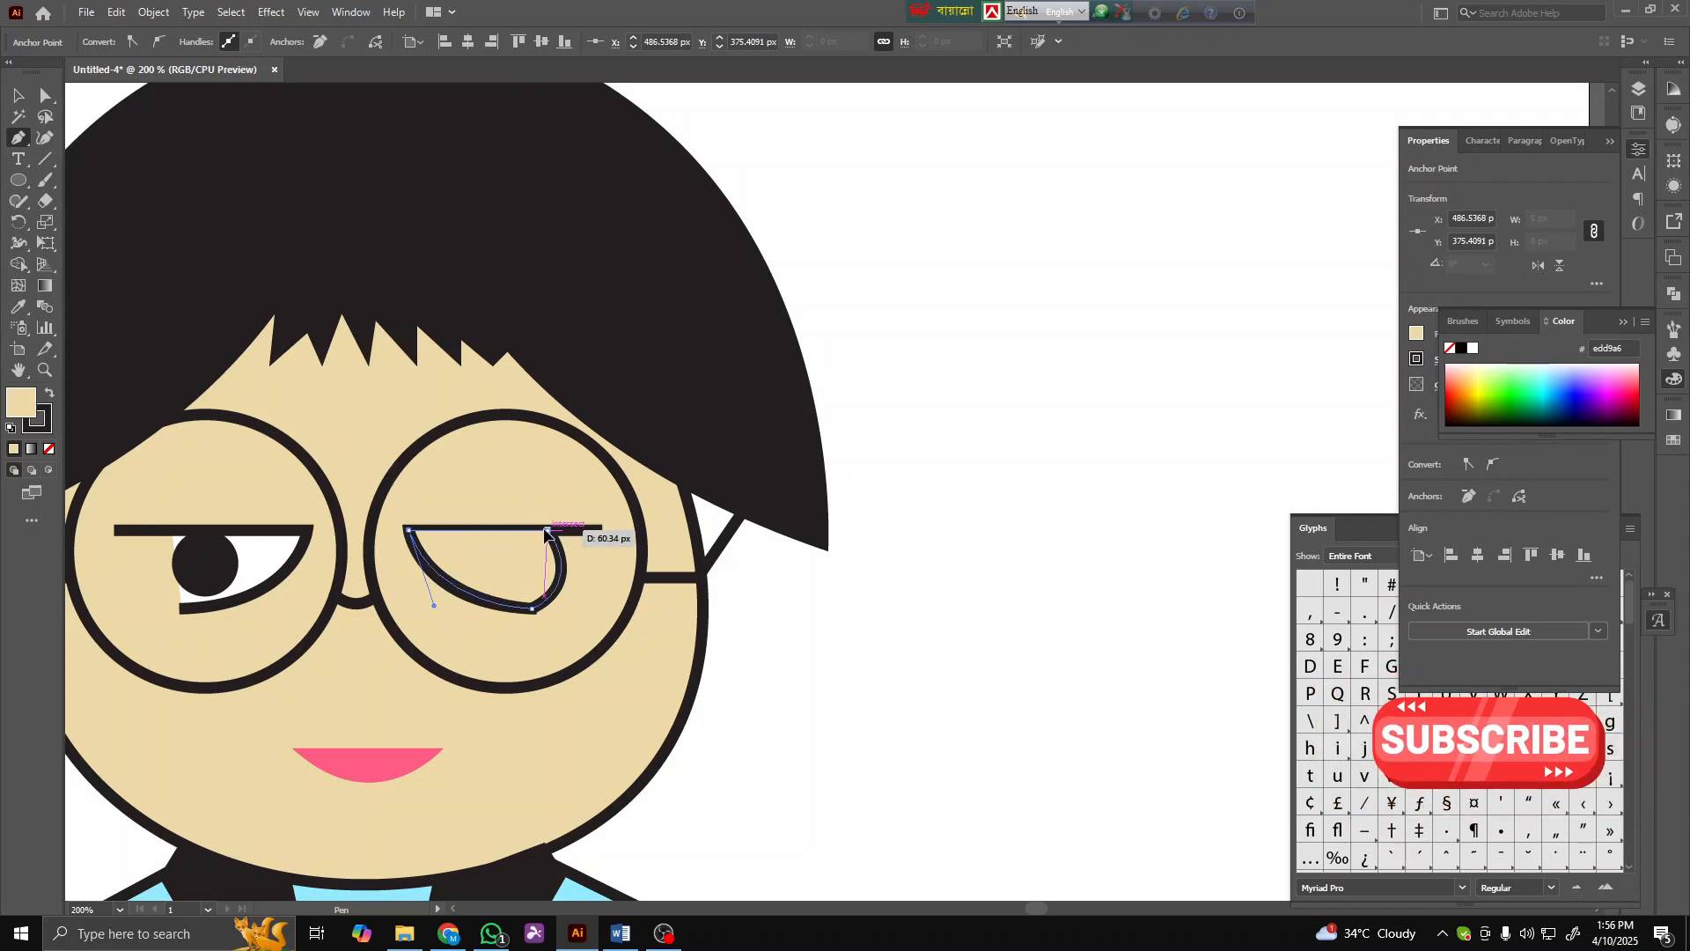
left_click_drag(547, 531, 548, 533)
left_click(263, 539)
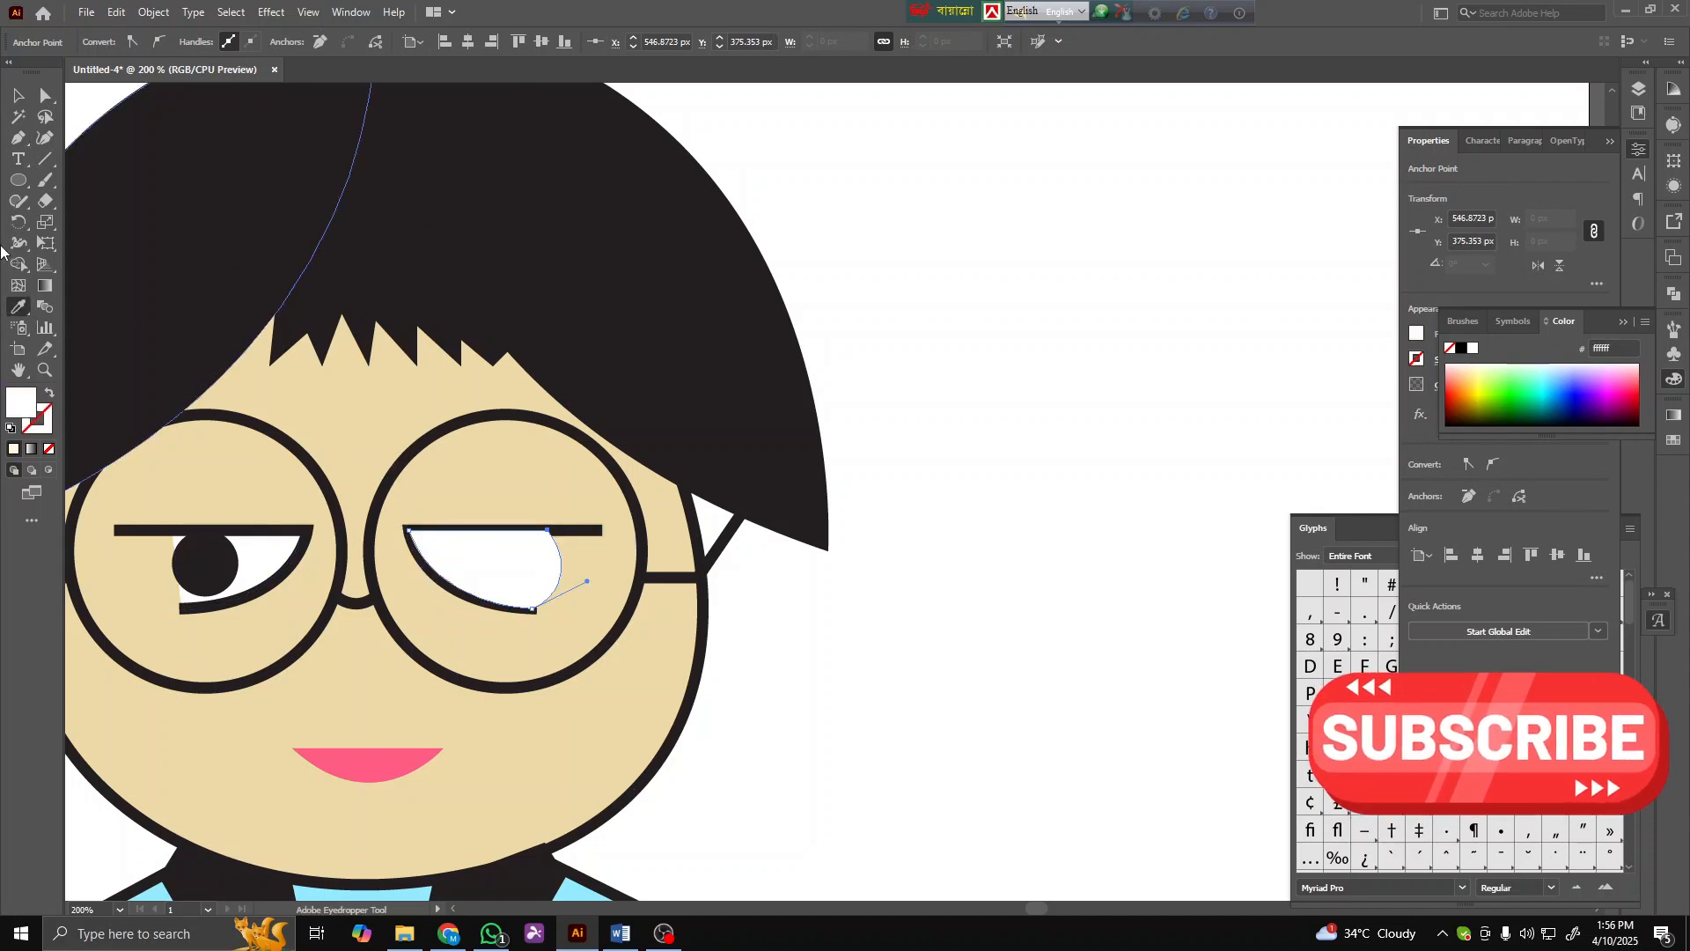
- Select the right eye's white shape and send it backward so it sits behind the pupil
left_click(19, 95)
left_click(939, 630)
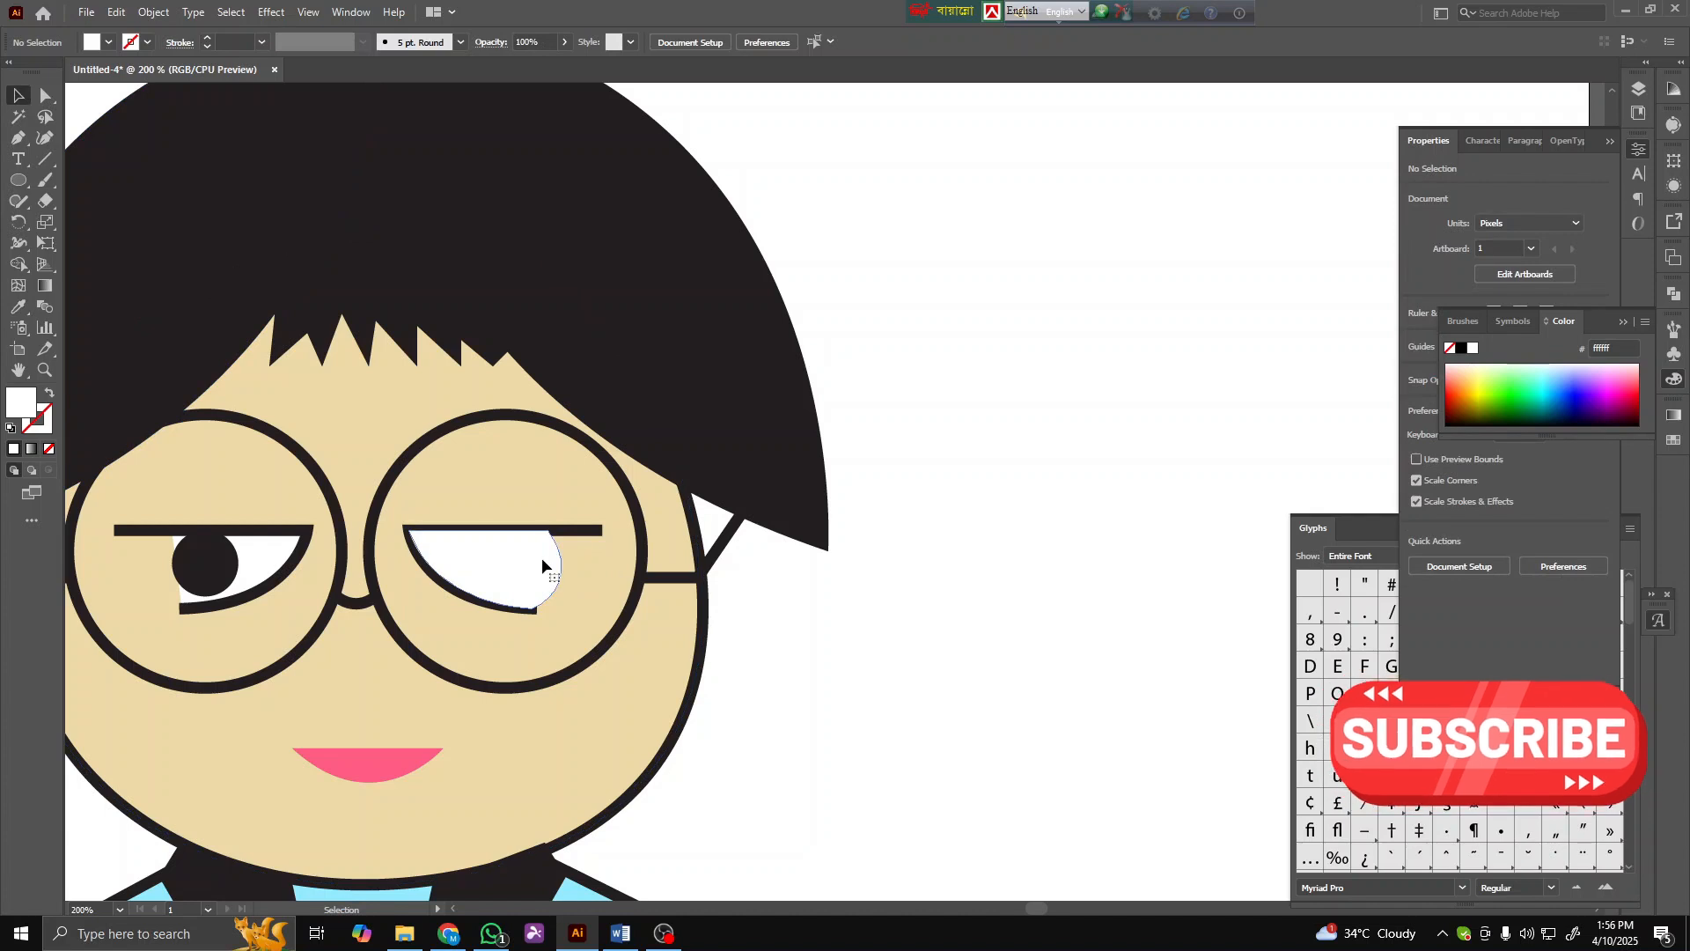
left_click(541, 557)
left_click(652, 713, "shift")
right_click(646, 704)
mouse_move(704, 614)
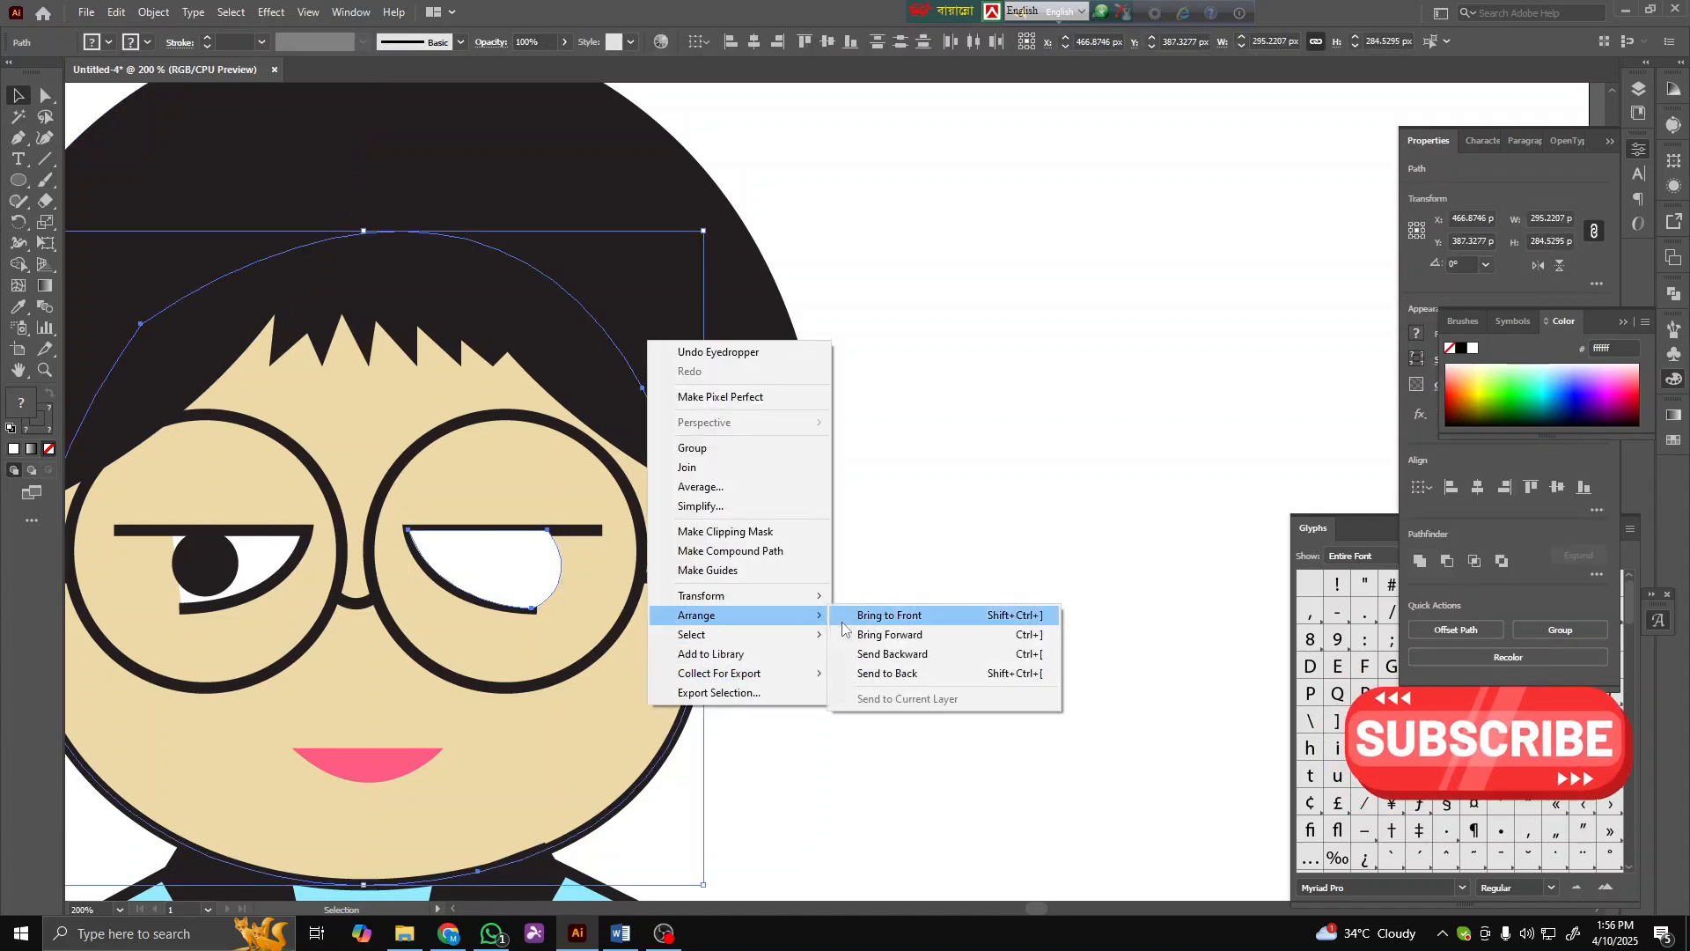
left_click(853, 674)
left_click(854, 665)
- Reshape the left eye white's left edge into a rounded curve by moving and converting its corner anchor, undoing the last adjustment
scroll(847, 662, "down", 2)
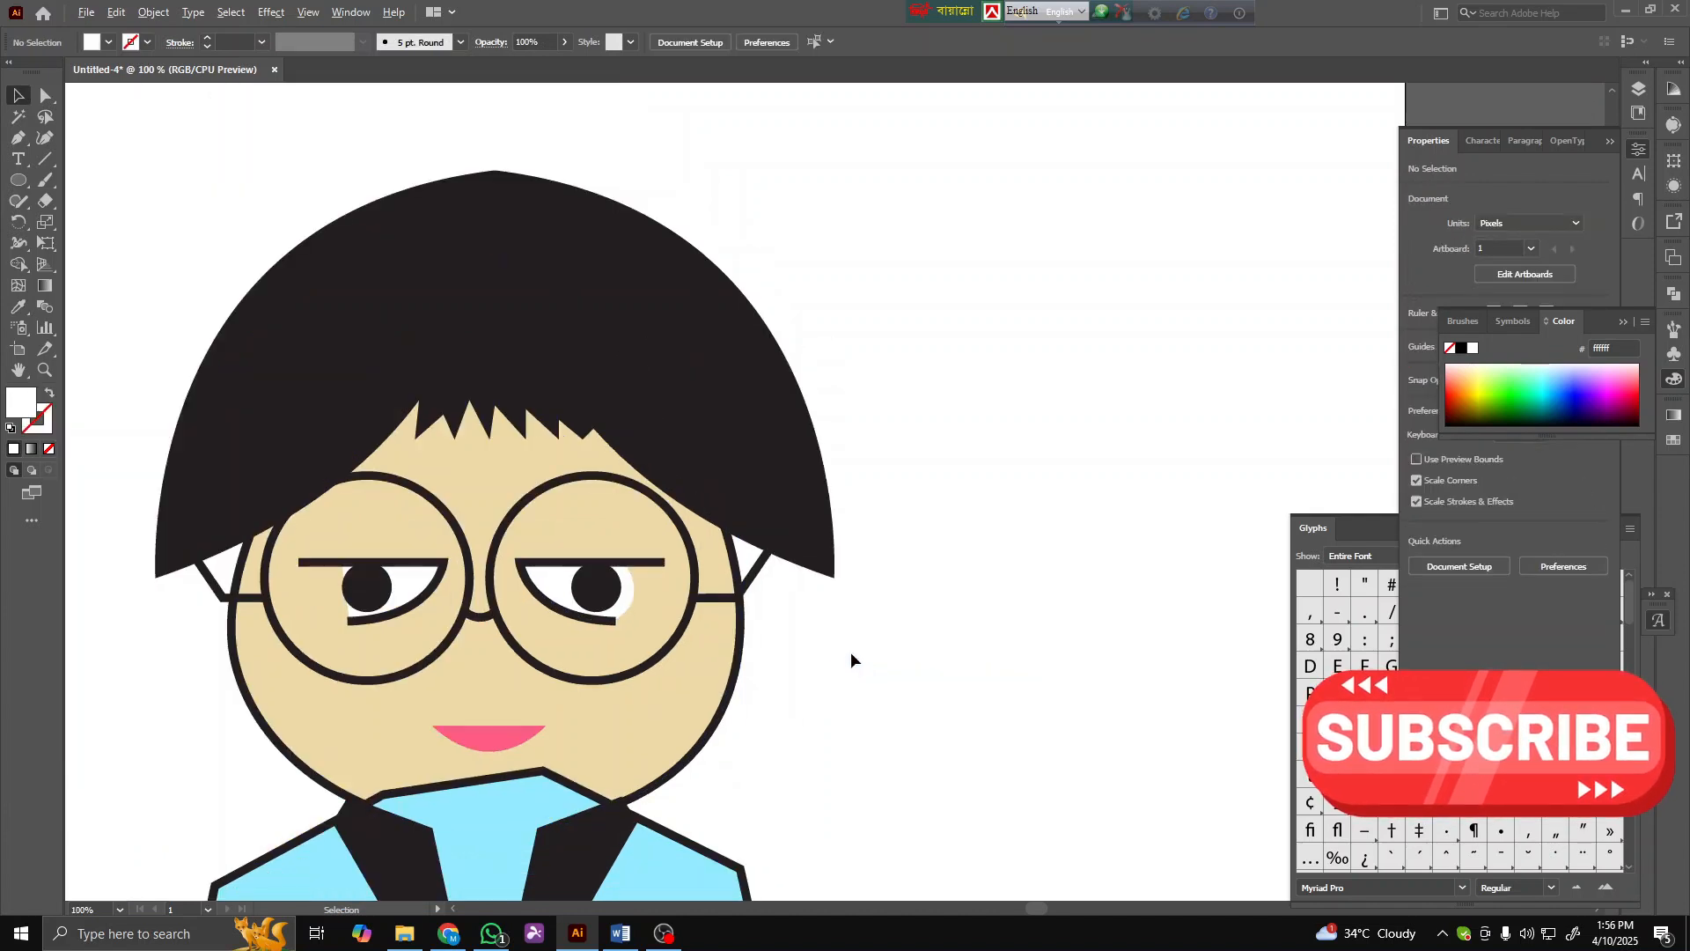
scroll(608, 666, "up", 3)
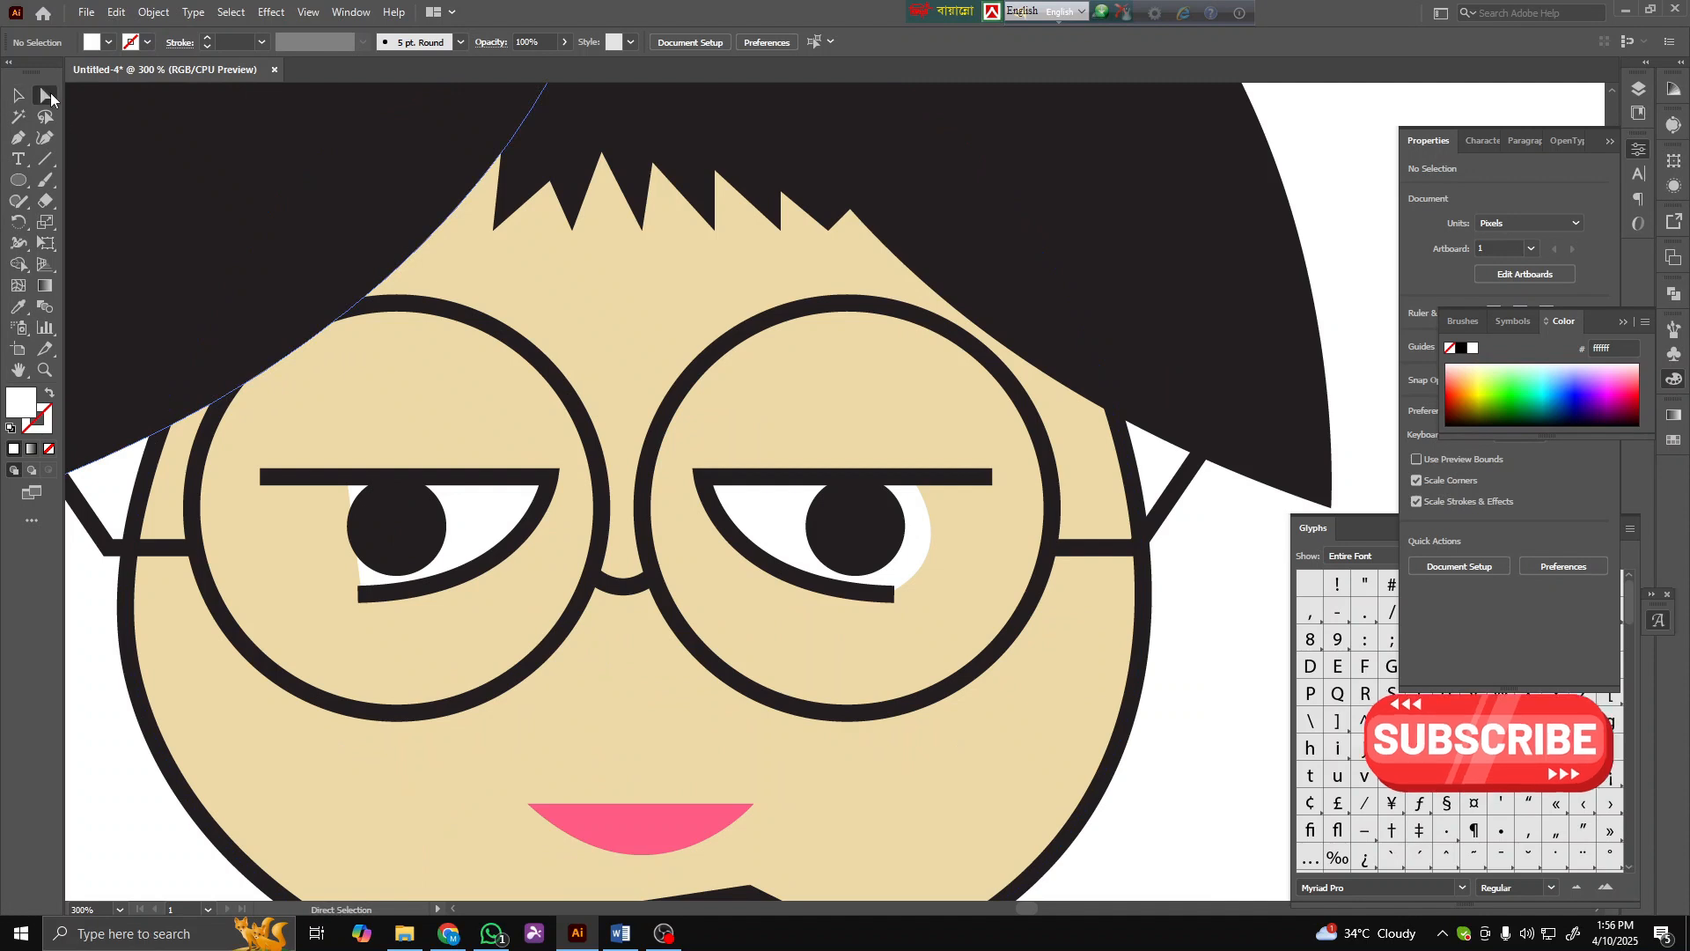
left_click(361, 506)
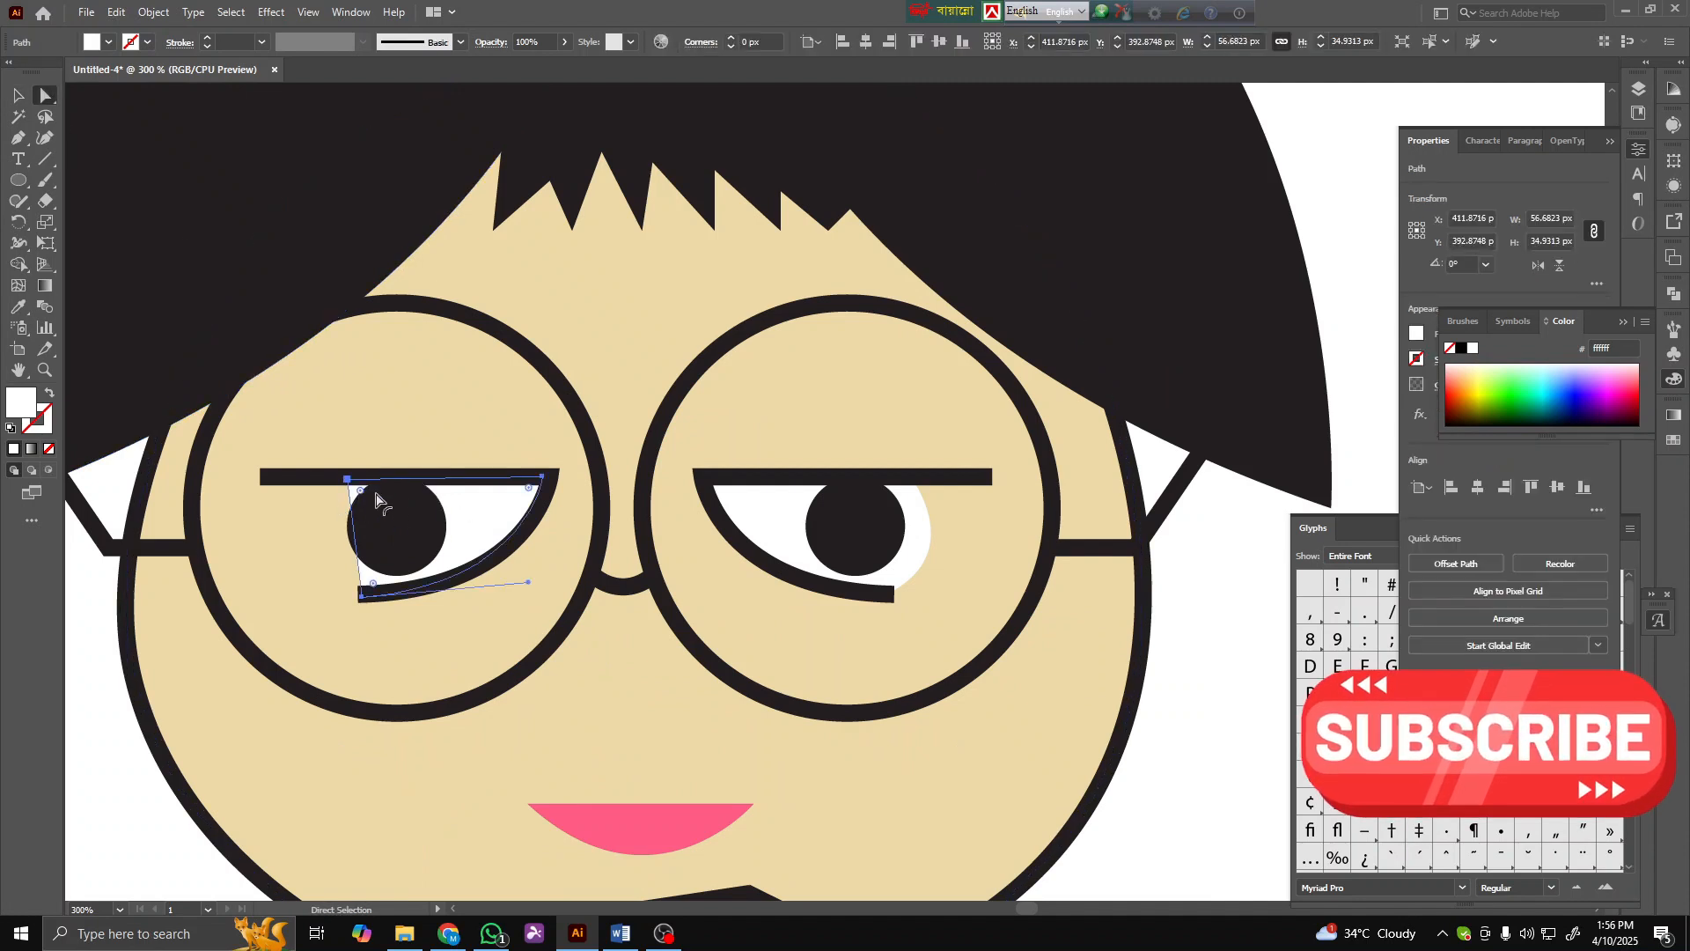
mouse_move(377, 500)
left_mouse_down()
mouse_move(422, 546)
mouse_move(449, 532)
mouse_move(398, 528)
mouse_move(349, 493)
left_mouse_up()
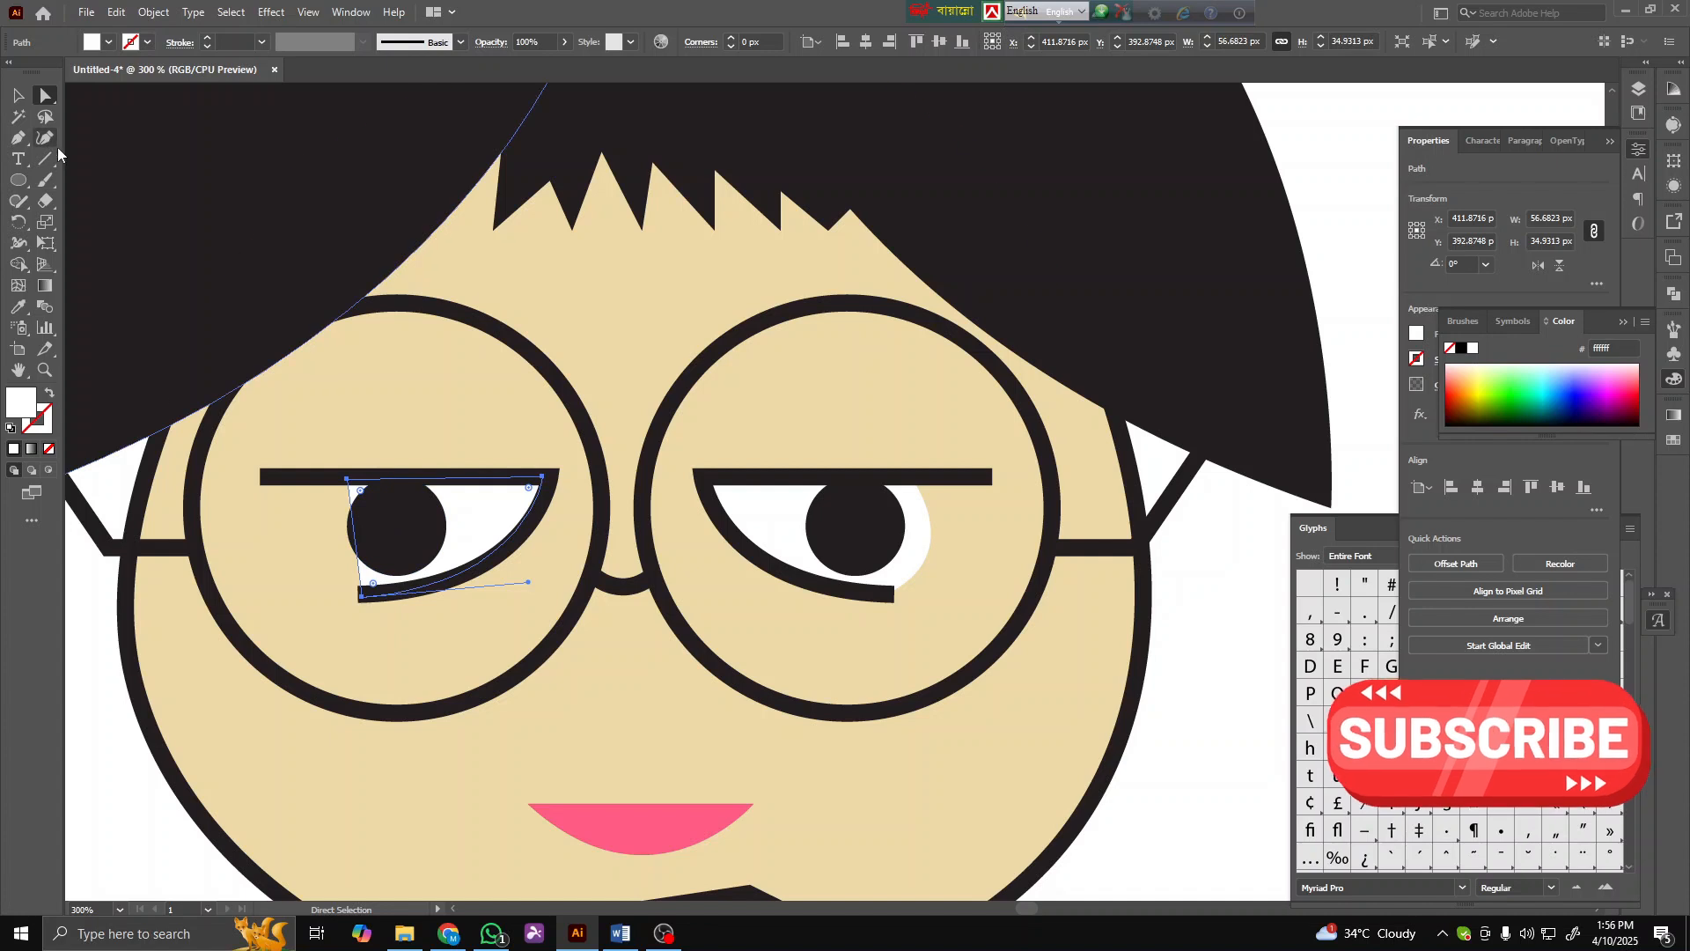
left_click(20, 139)
left_click(348, 481)
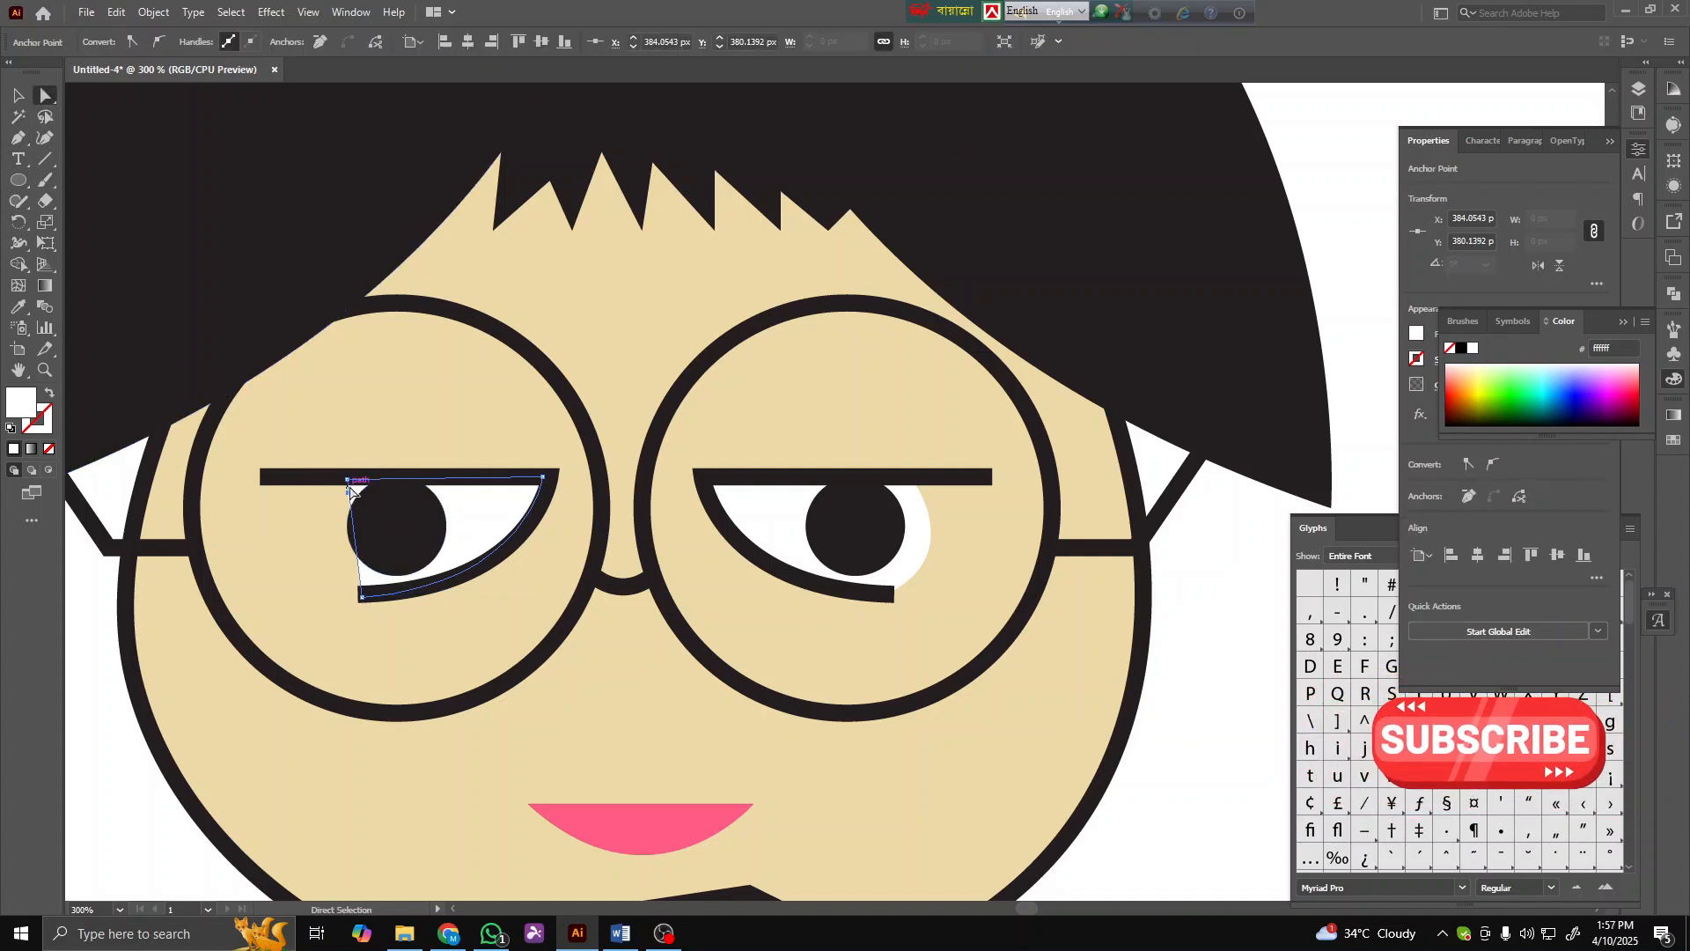
left_click_drag(349, 490, 315, 592)
left_click(314, 538)
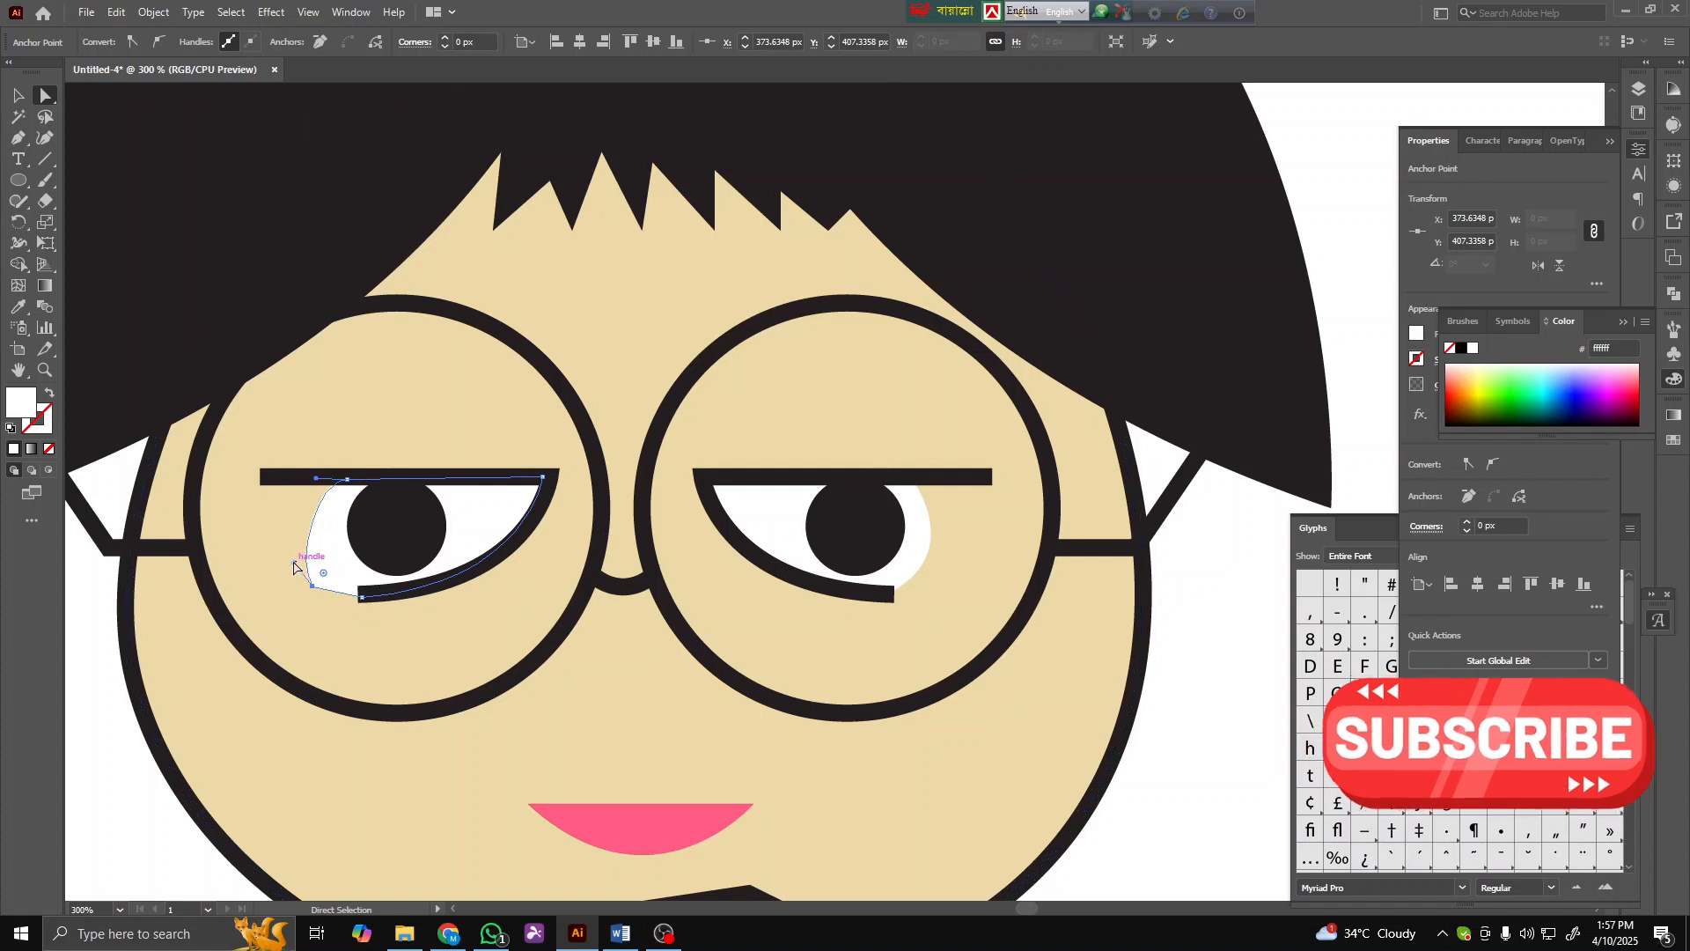
key("ctrl+z")
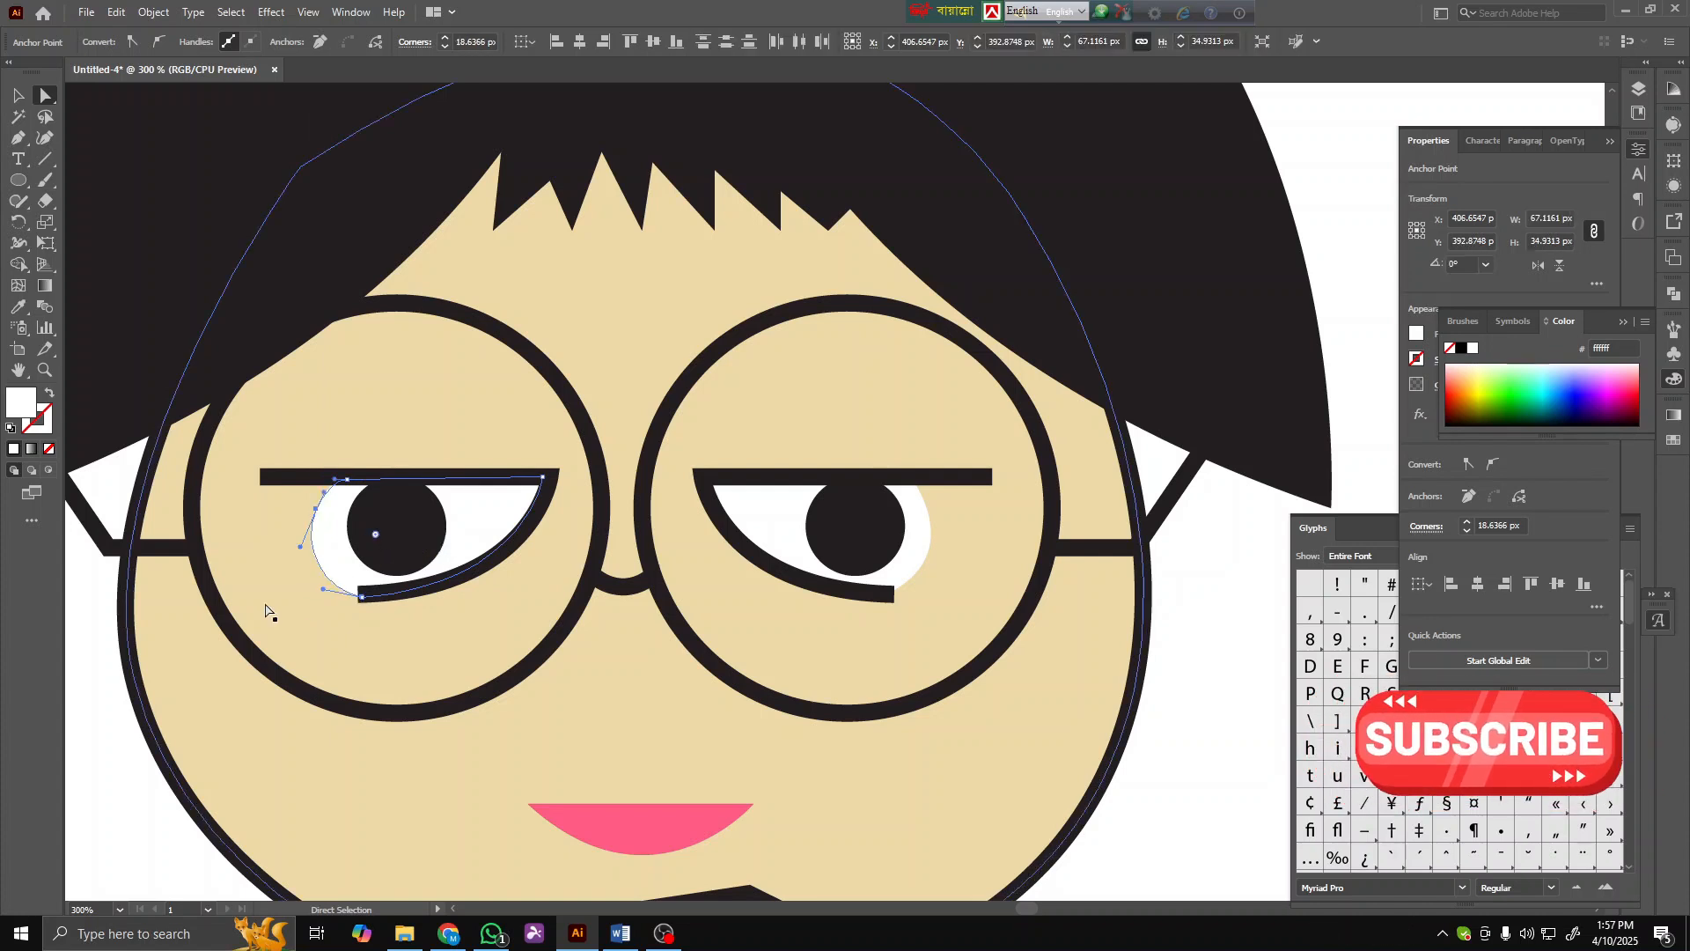
scroll(332, 611, "down", 4)
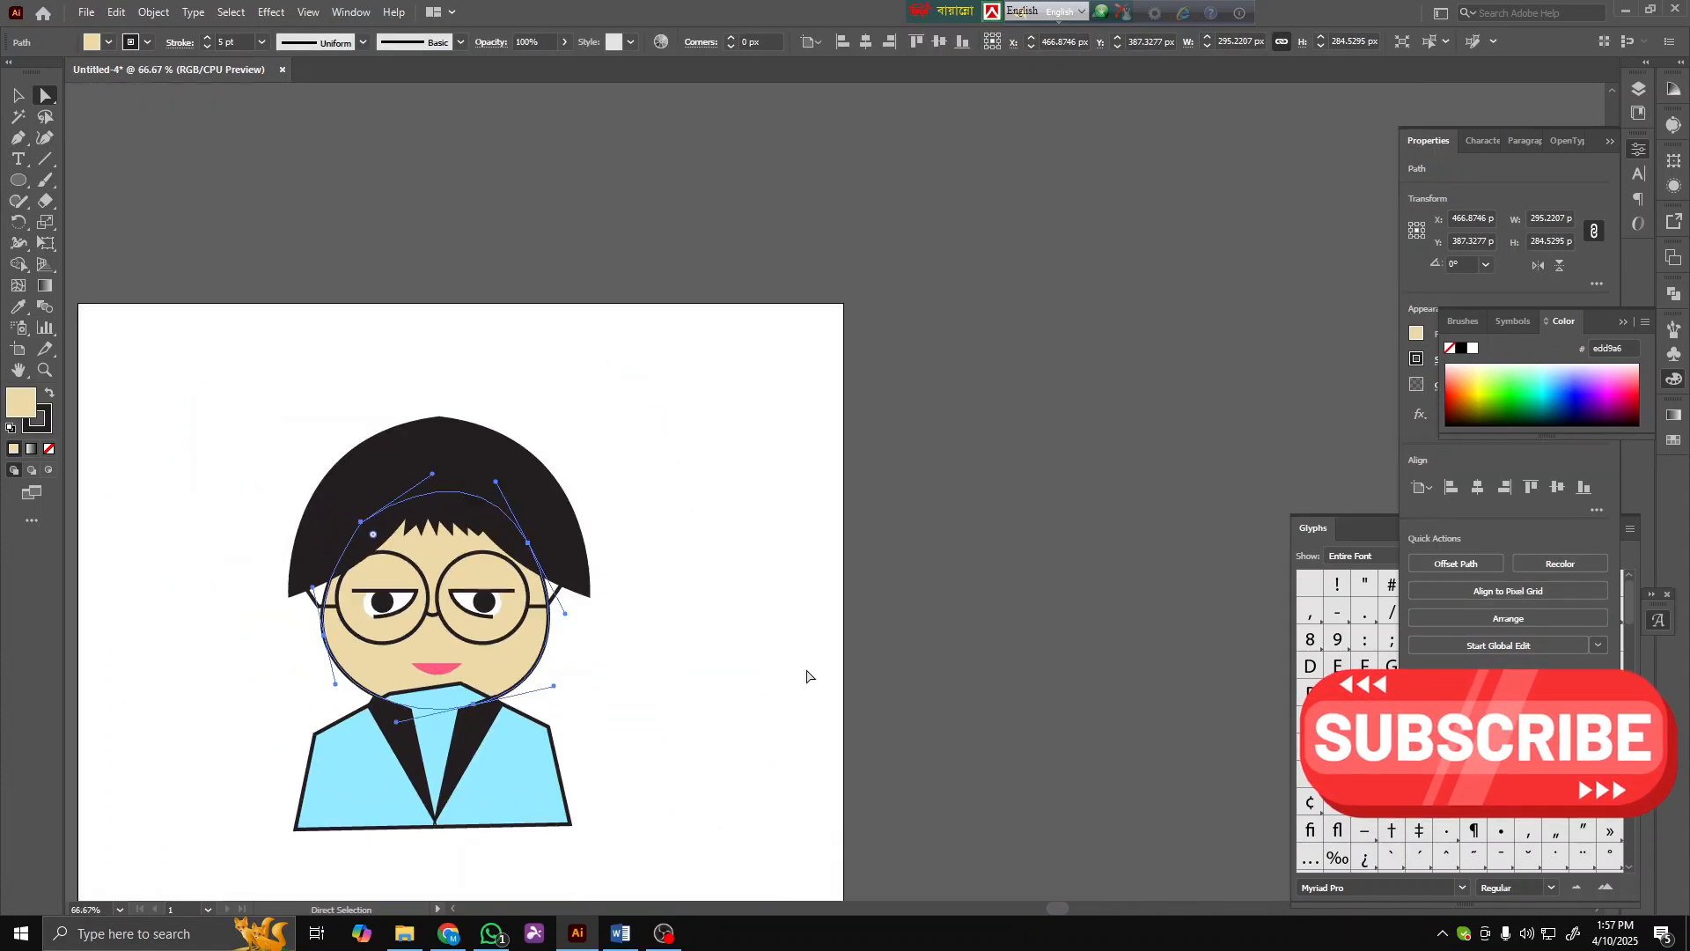